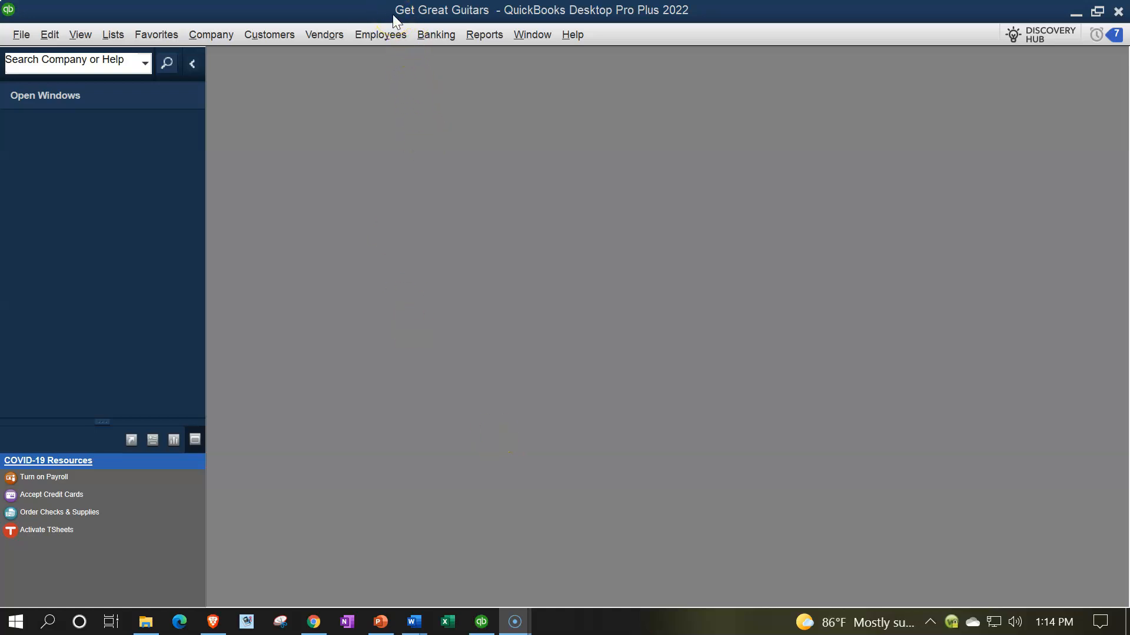
Step: Open the company's Home Page and maximize its window
left_click(76, 36)
left_click(80, 53)
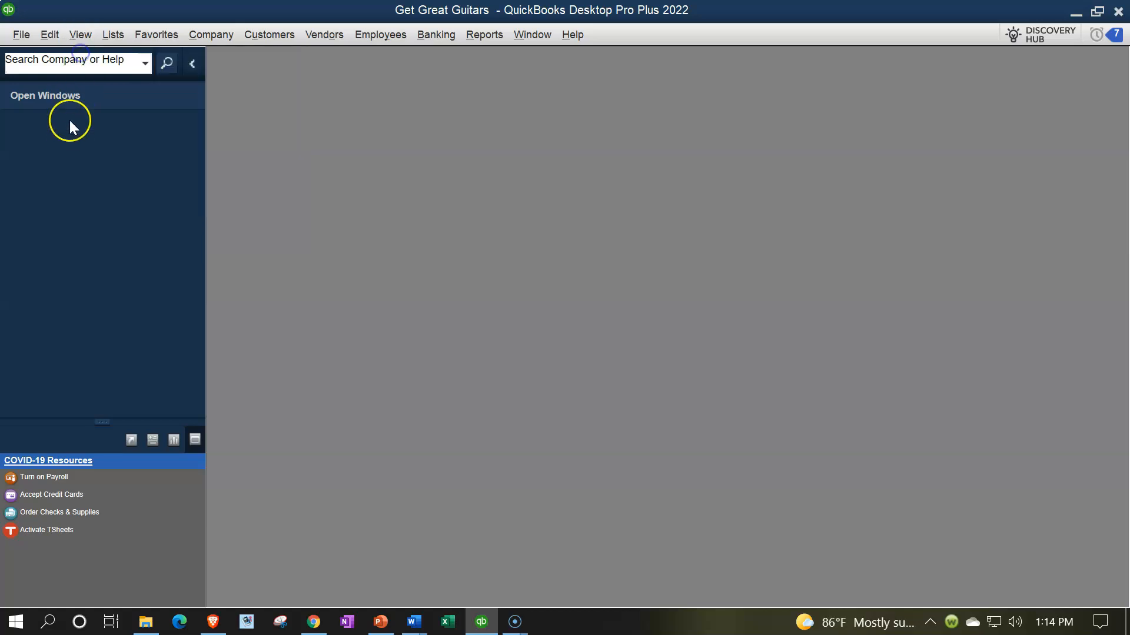
left_click(197, 33)
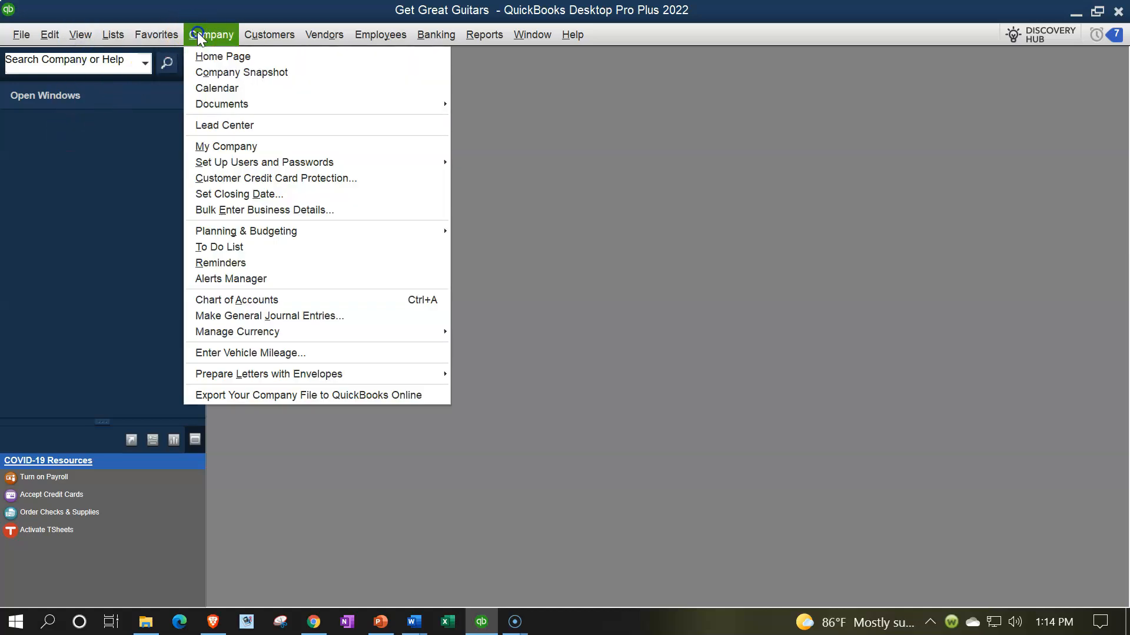
left_click(199, 55)
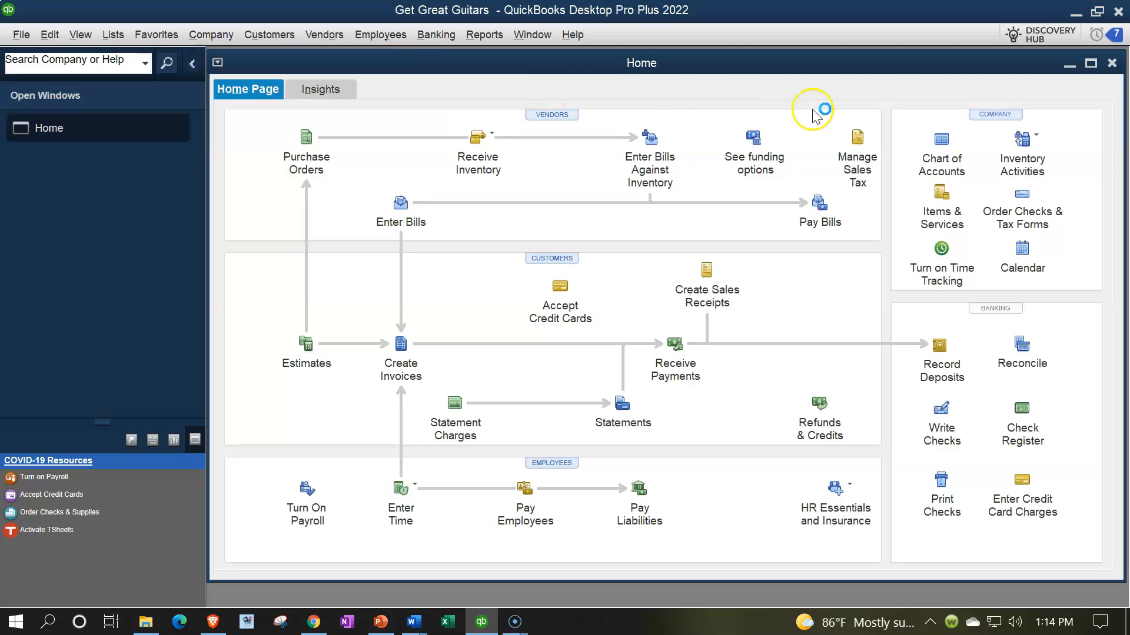
left_click(1091, 63)
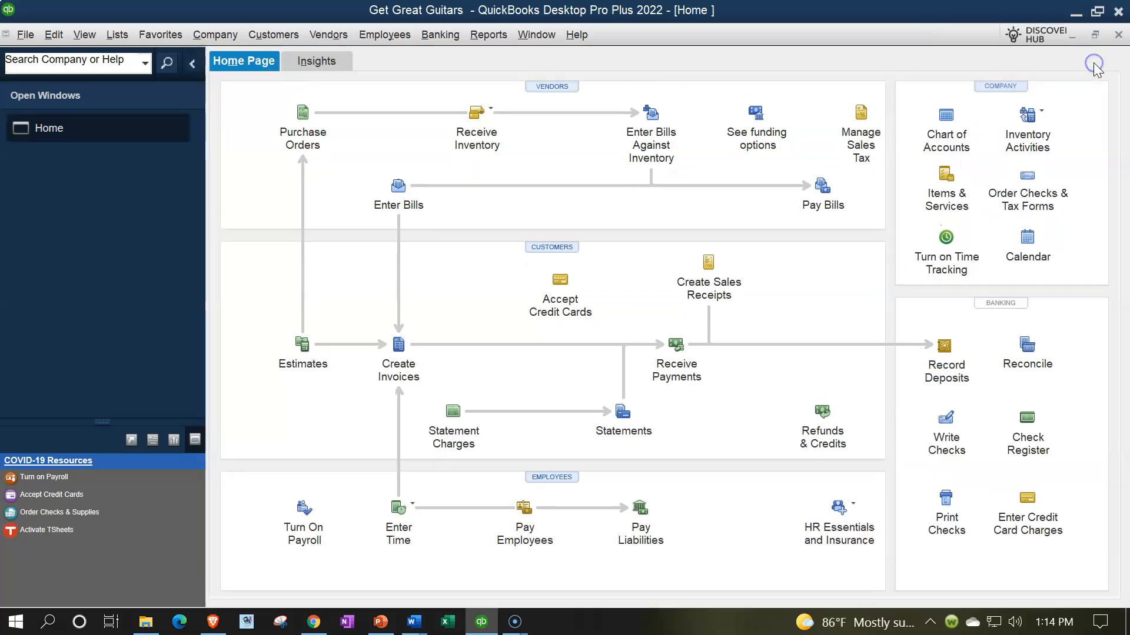
Step: Open the standard Balance Sheet report and set its date range from 01/01/2022 to 12/31/2022
left_click(488, 34)
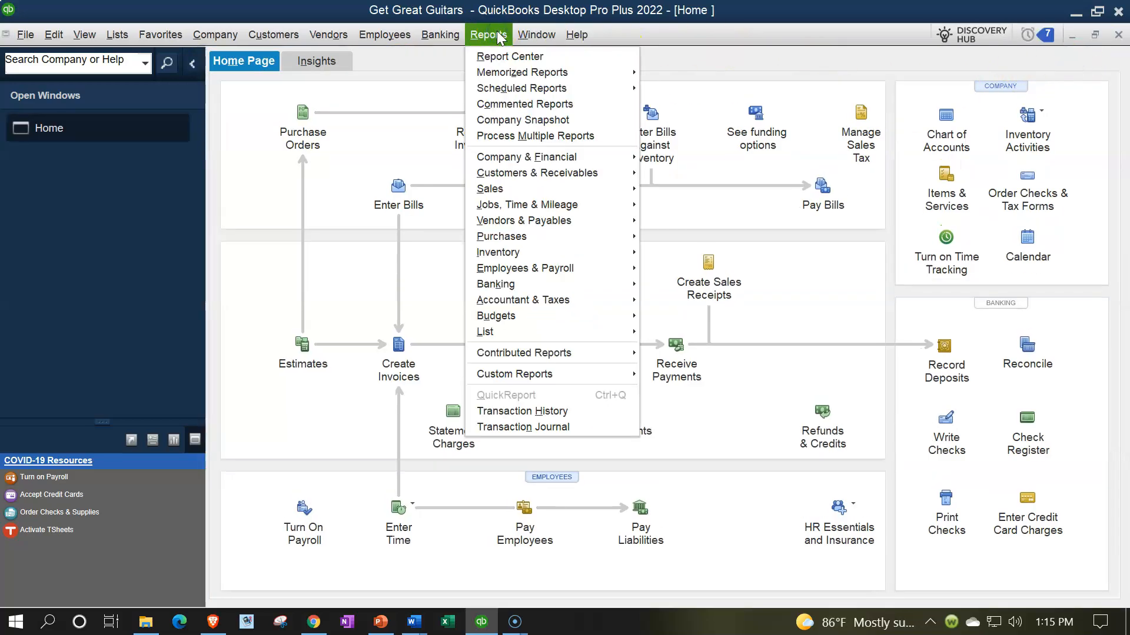
mouse_move(556, 159)
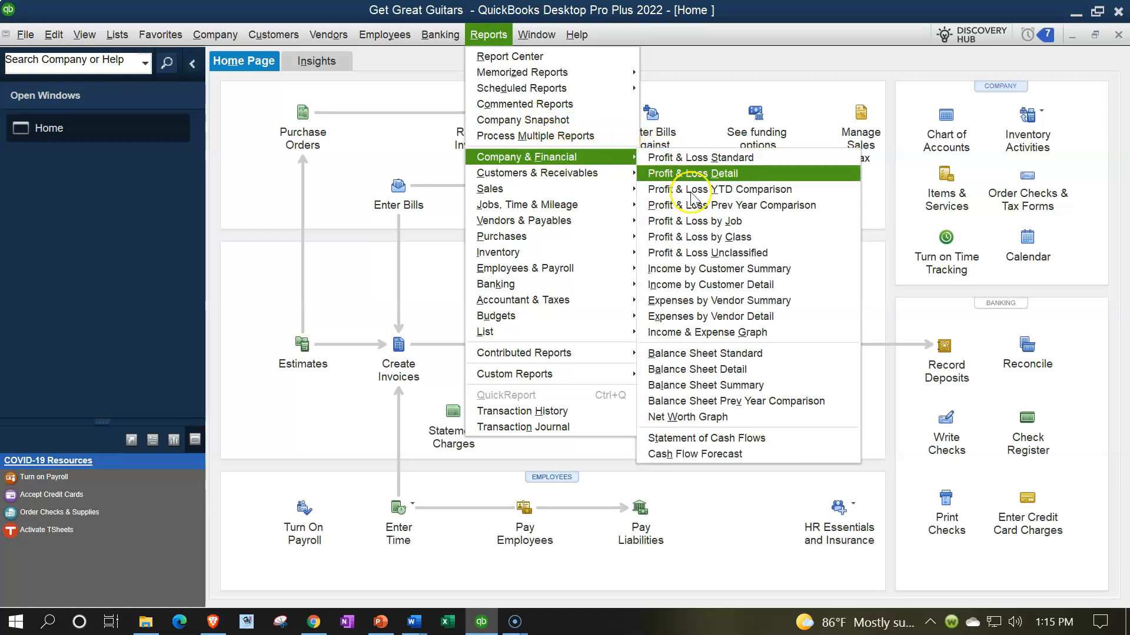
left_click(721, 354)
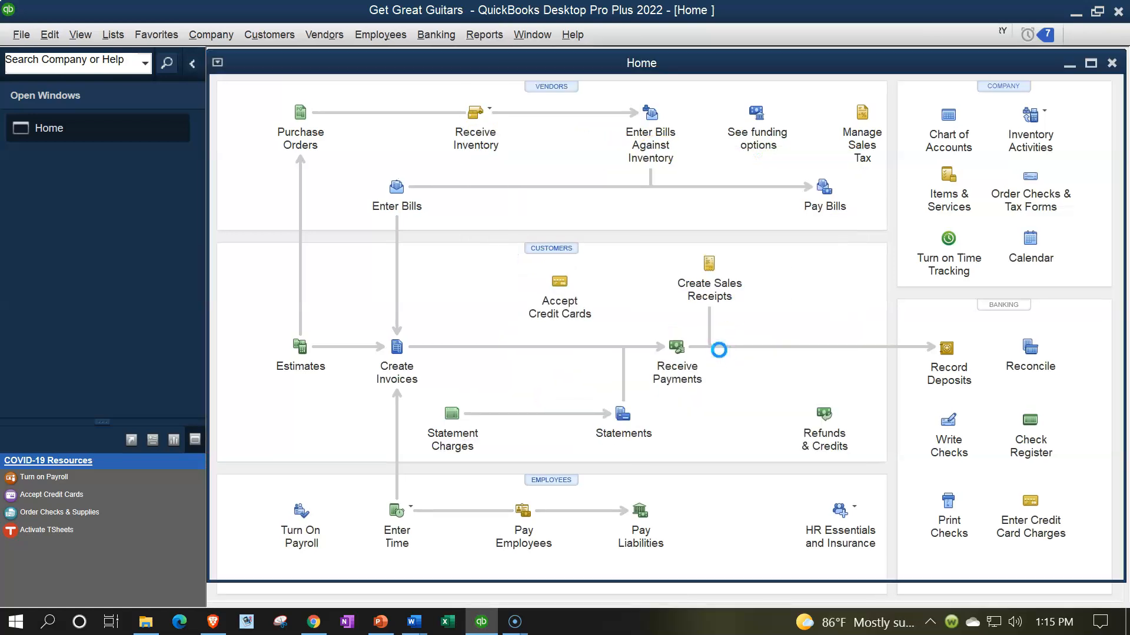
left_click(295, 59)
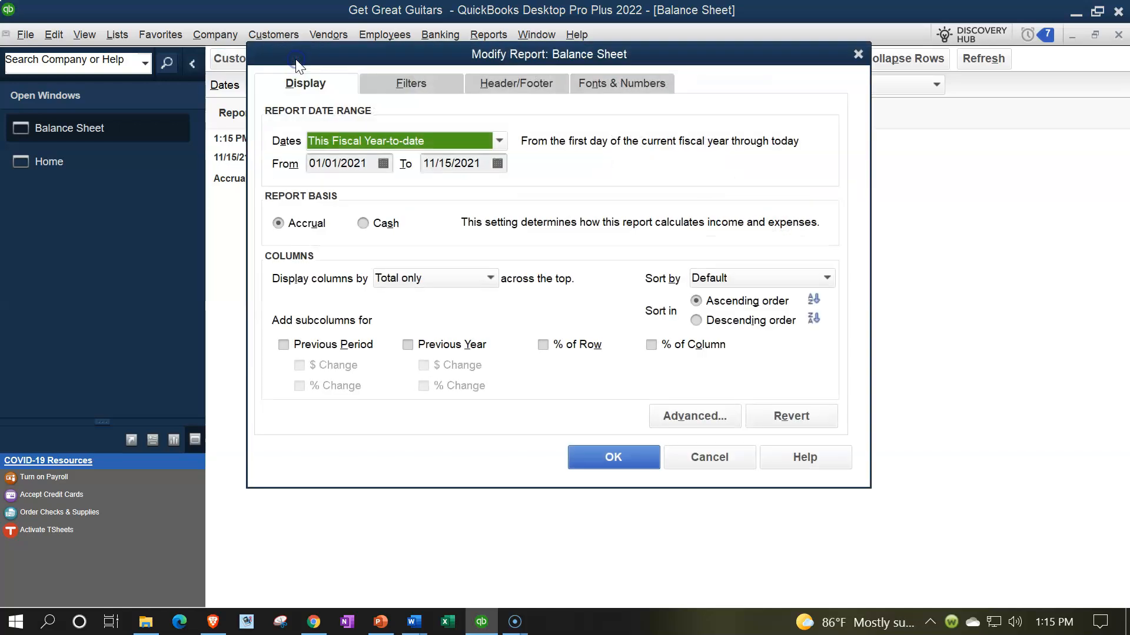
type("010122")
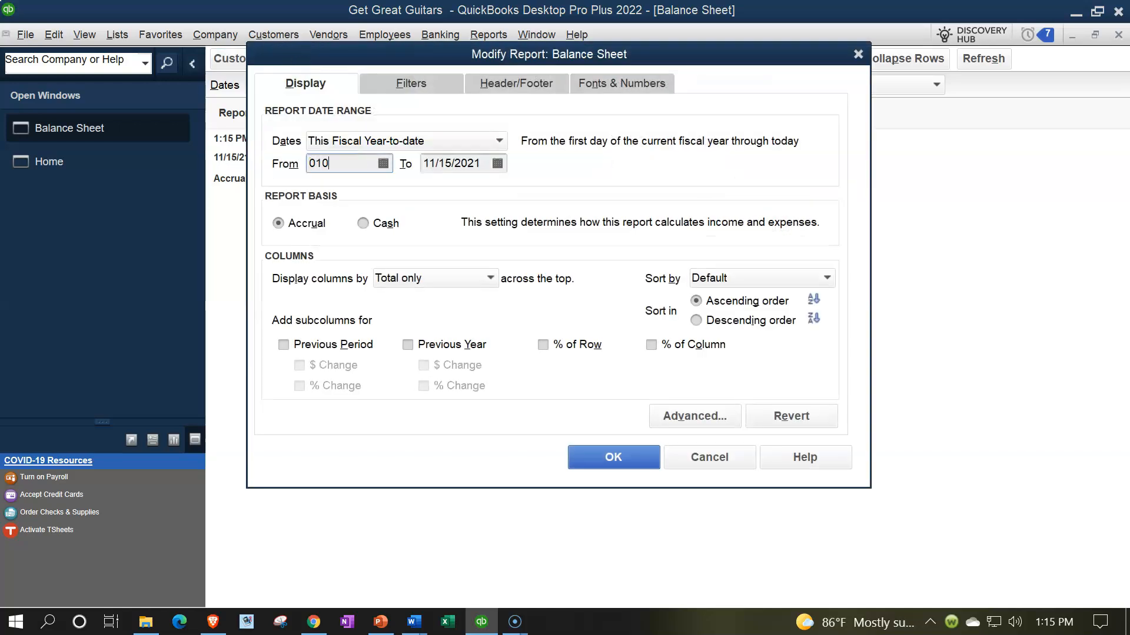
key("Tab")
type("123122")
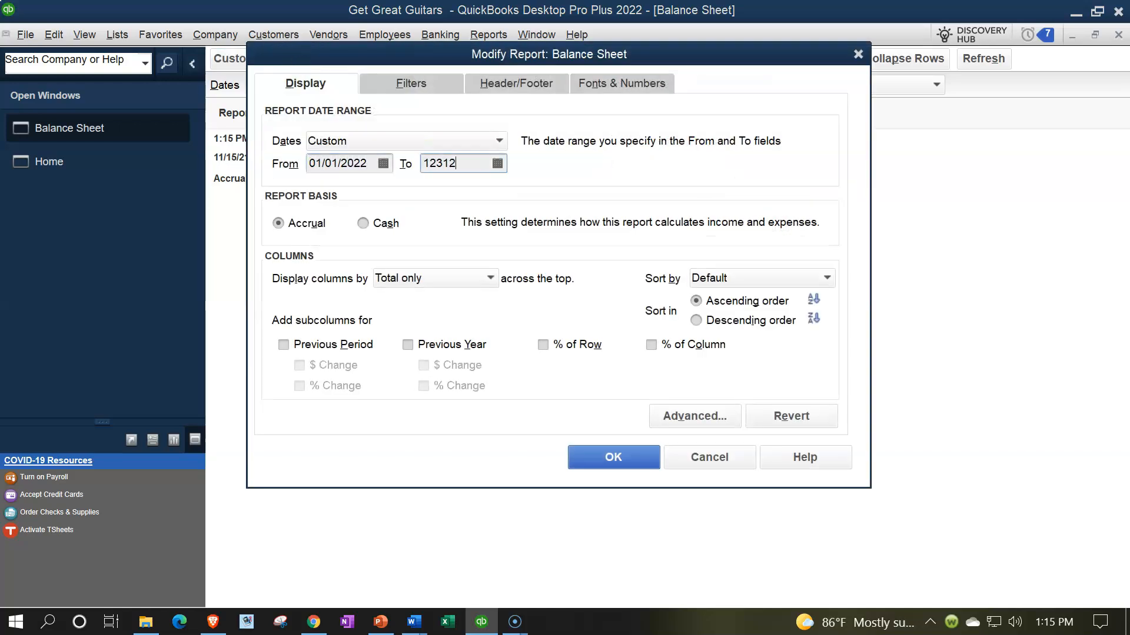
key("Tab")
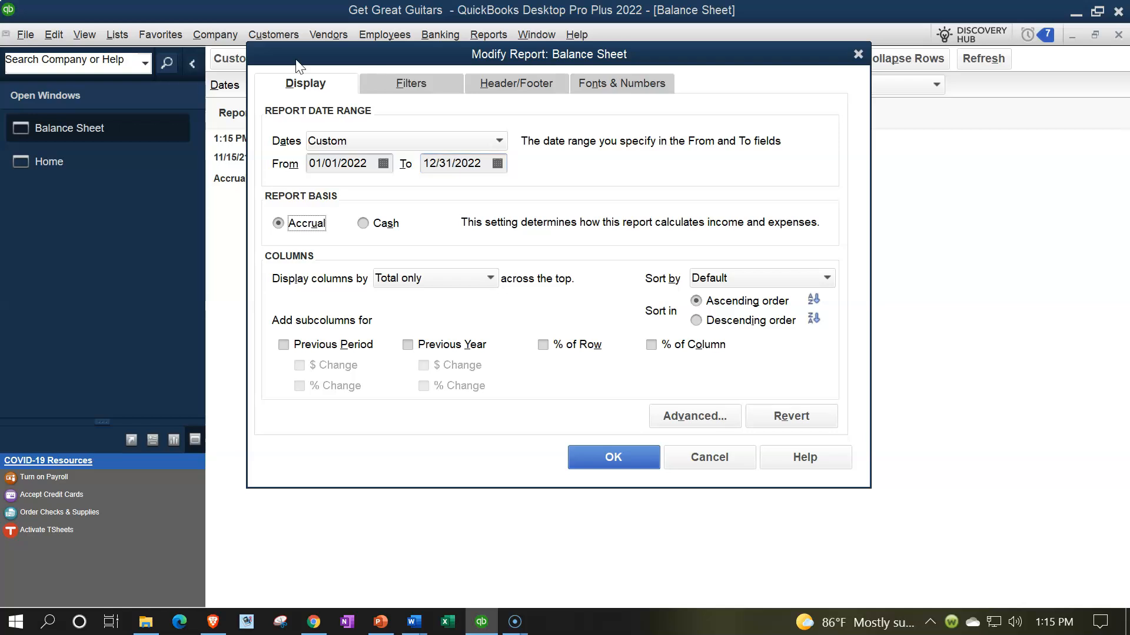
Step: Set the Balance Sheet's column label font size to 14 and apply the change to the related report fonts
left_click(597, 83)
left_click(475, 309)
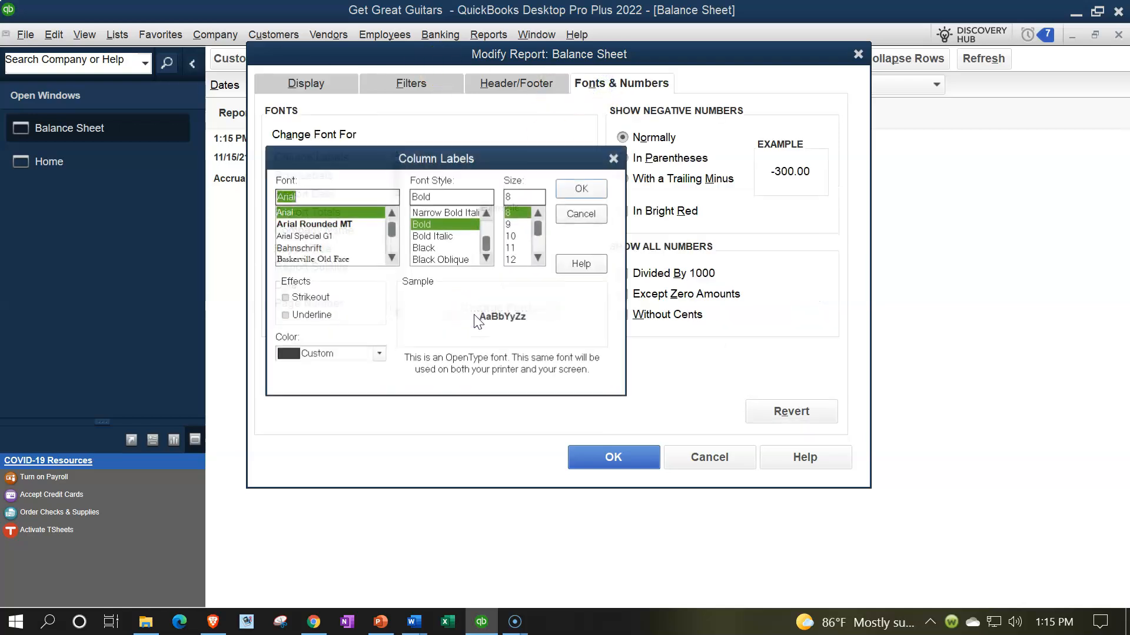
left_click(538, 260)
left_click(510, 260)
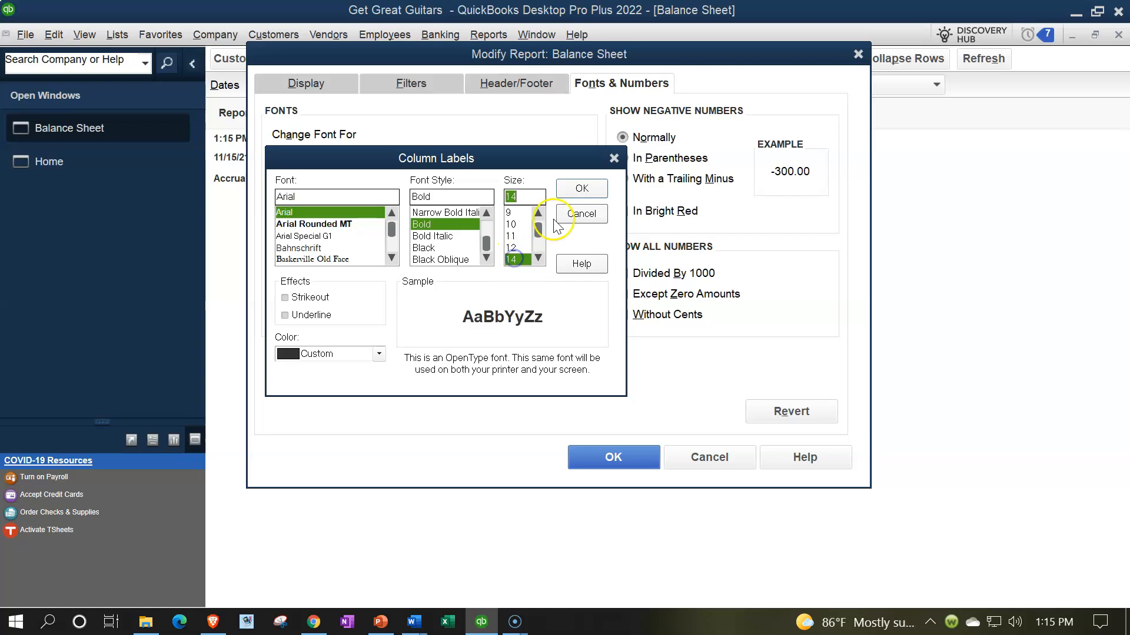
left_click(581, 188)
left_click(542, 199)
left_click(610, 456)
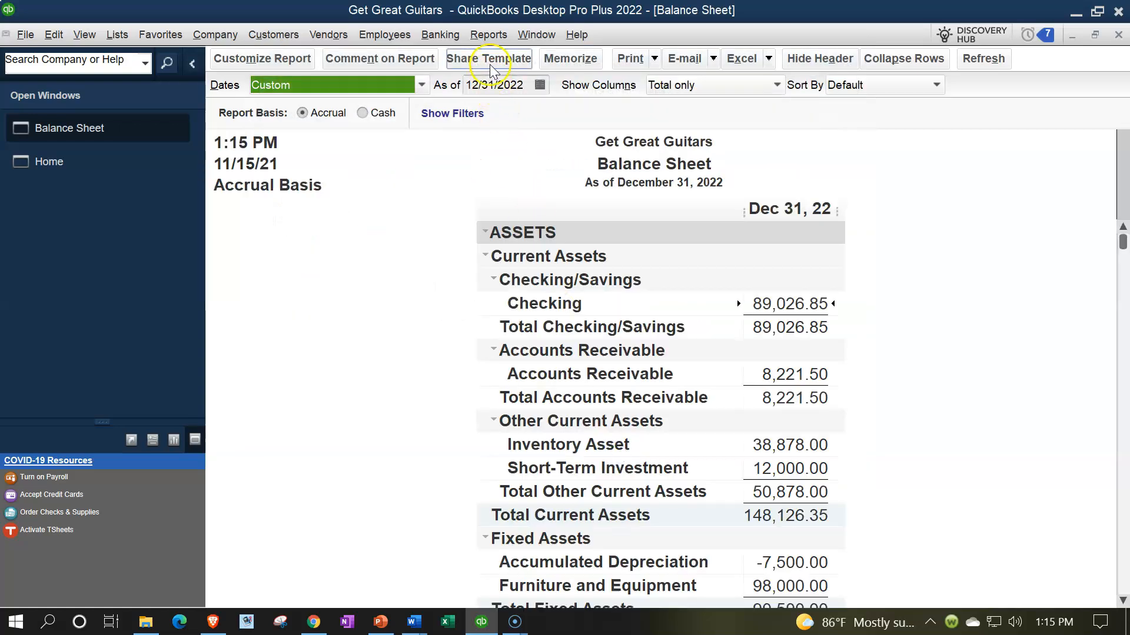
Step: Open the standard Profit & Loss report and set its date range from 01/01/2022 to 12/31/2022
left_click(488, 35)
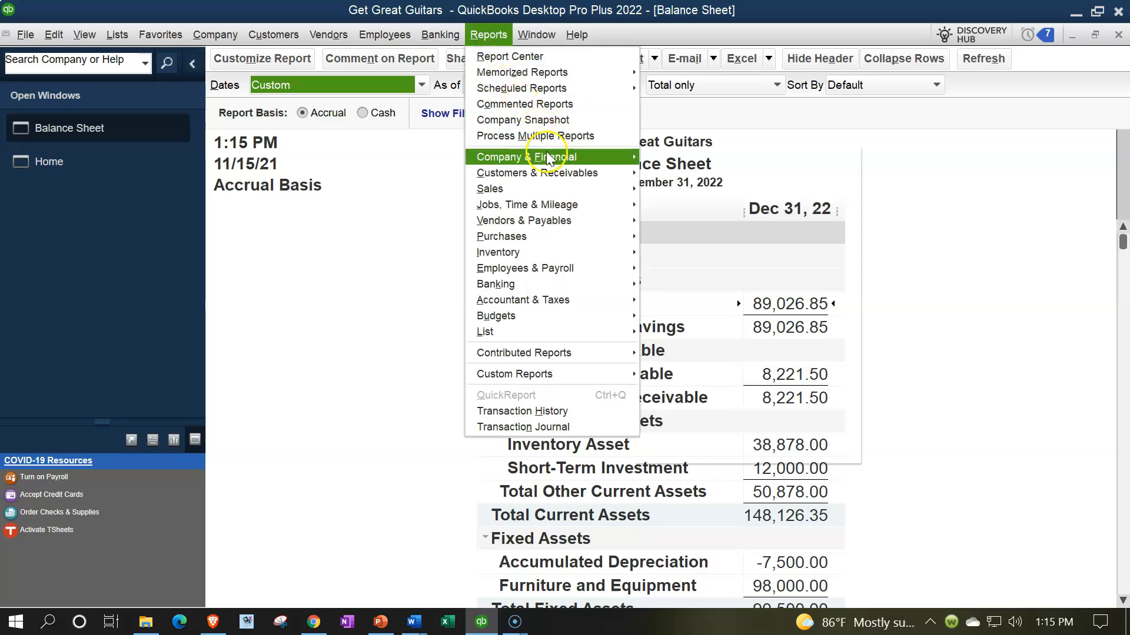
mouse_move(489, 156)
left_click(653, 159)
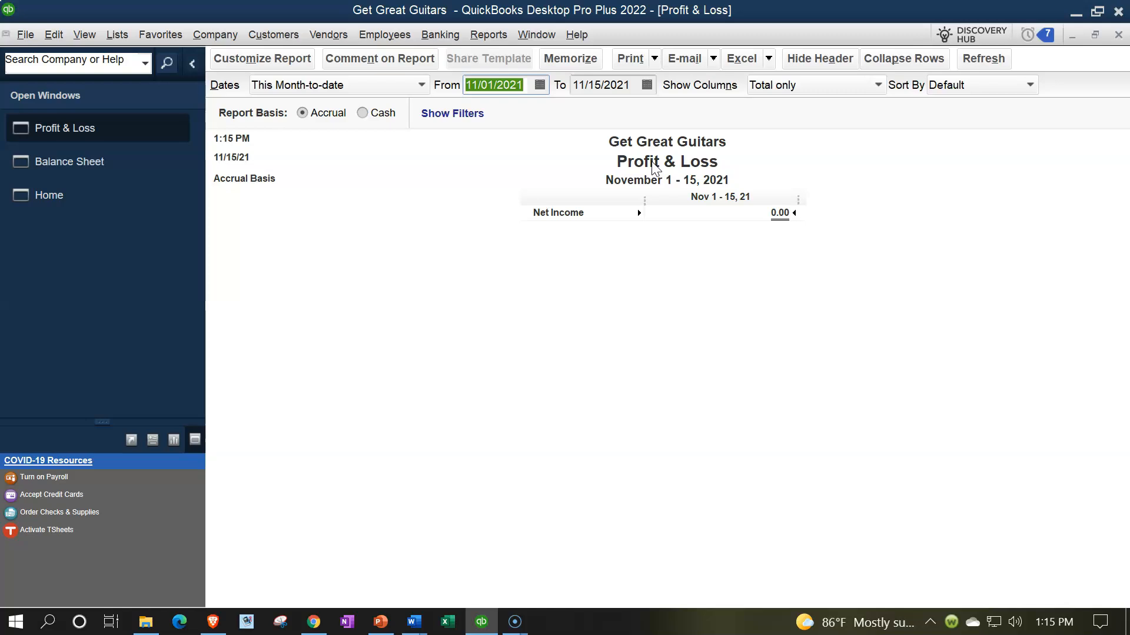
type("01/01/202")
key("Tab")
type("123122")
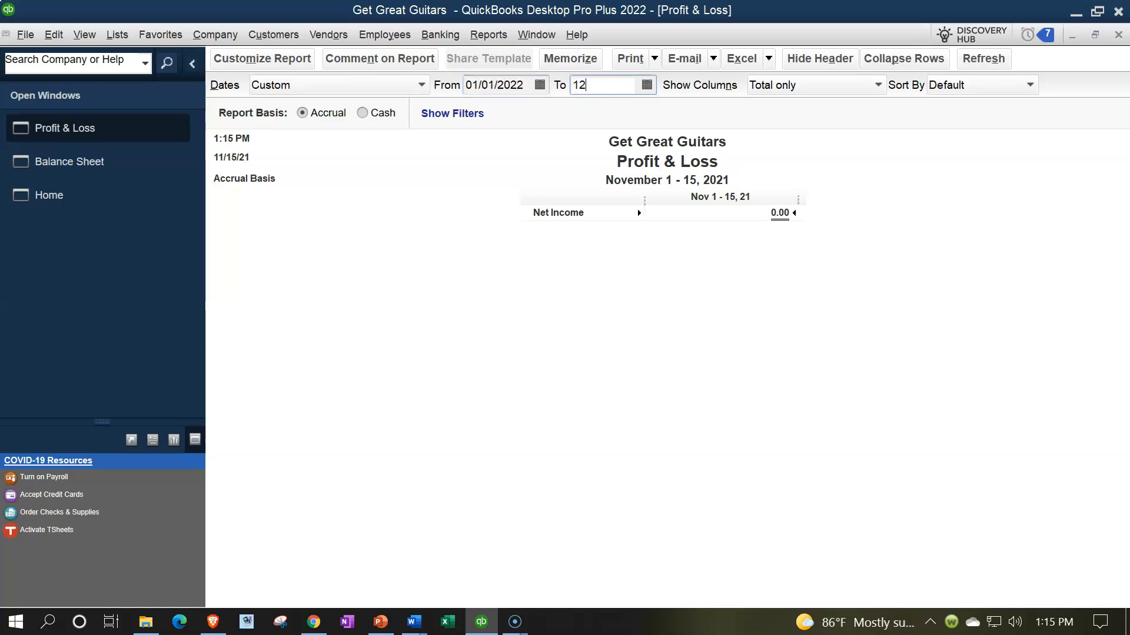
key("Tab")
Step: Set the Profit & Loss report's column label font size to 14, including the related report fonts
left_click(270, 59)
left_click(609, 77)
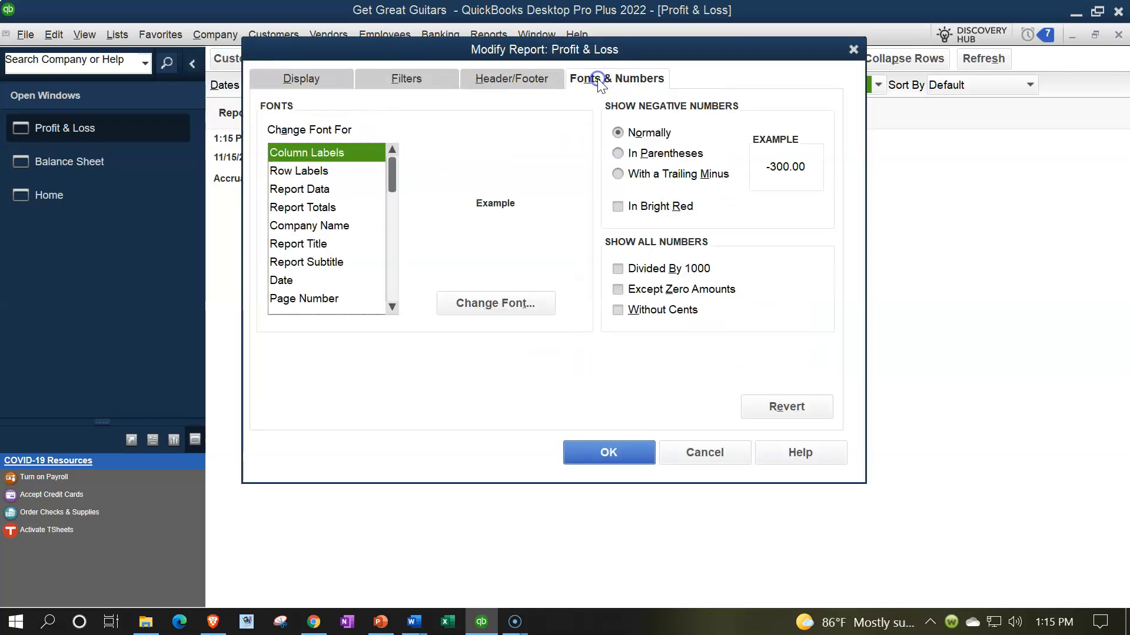
left_click(537, 303)
left_click(535, 254)
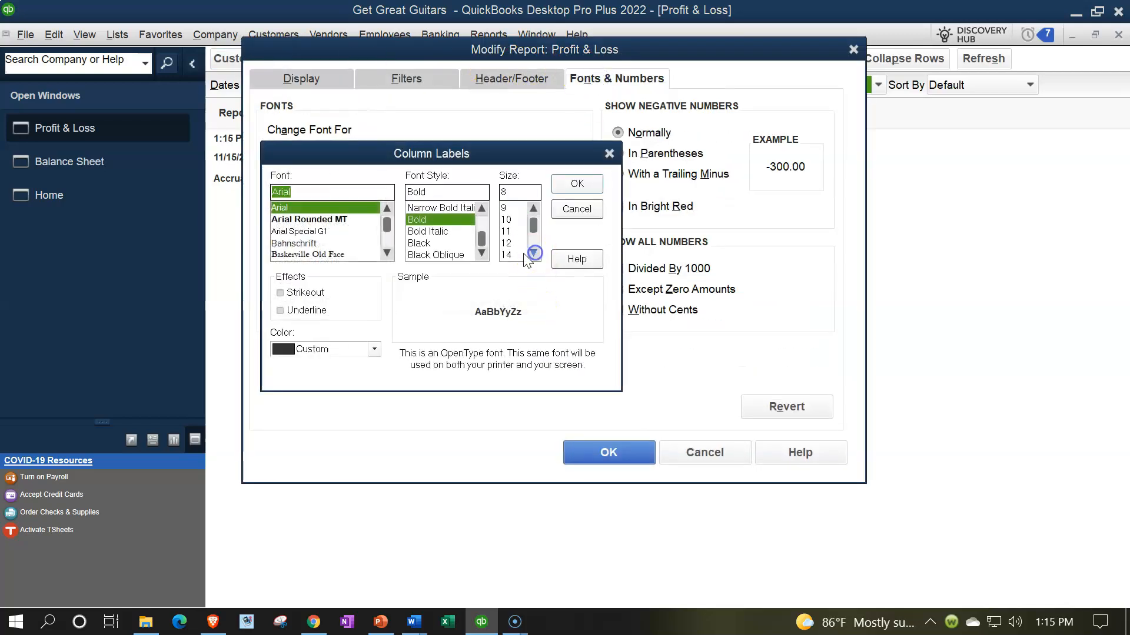
left_click(559, 183)
left_click(500, 195)
left_click(606, 451)
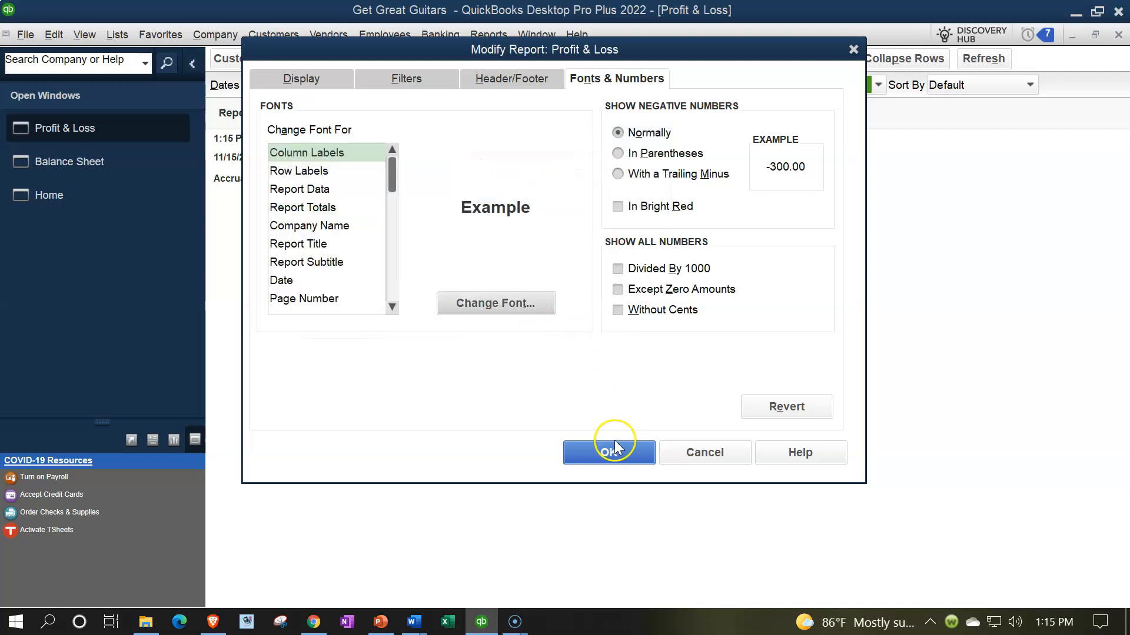
Step: Open the Trial Balance report and set its date range from 01/01/2022 to 12/31/2022
left_click(488, 35)
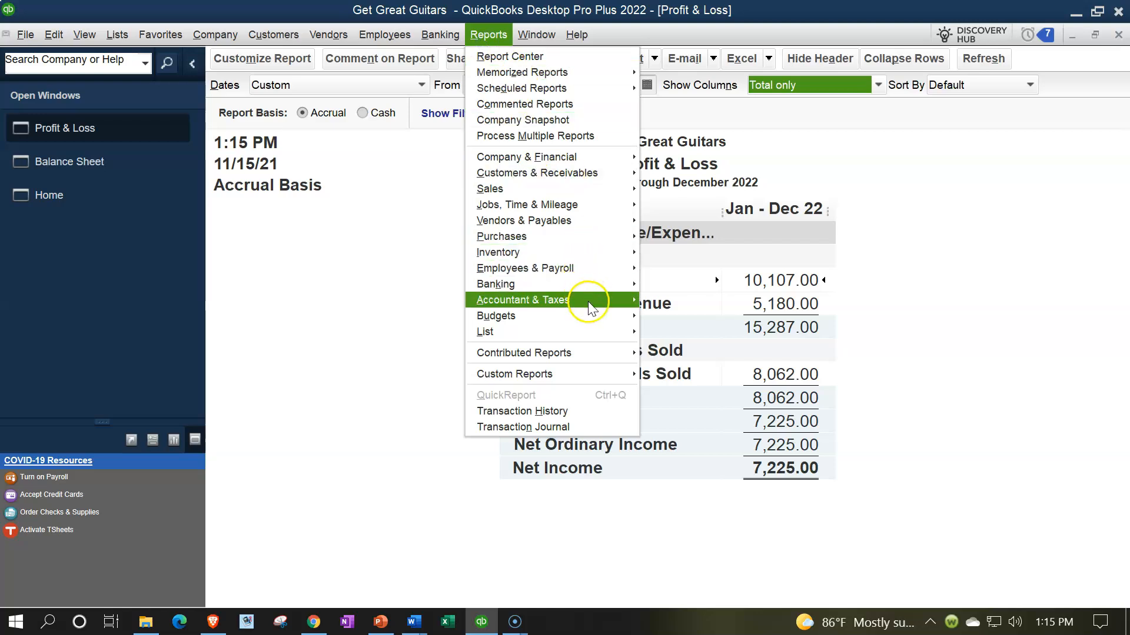
mouse_move(588, 301)
left_click(652, 305)
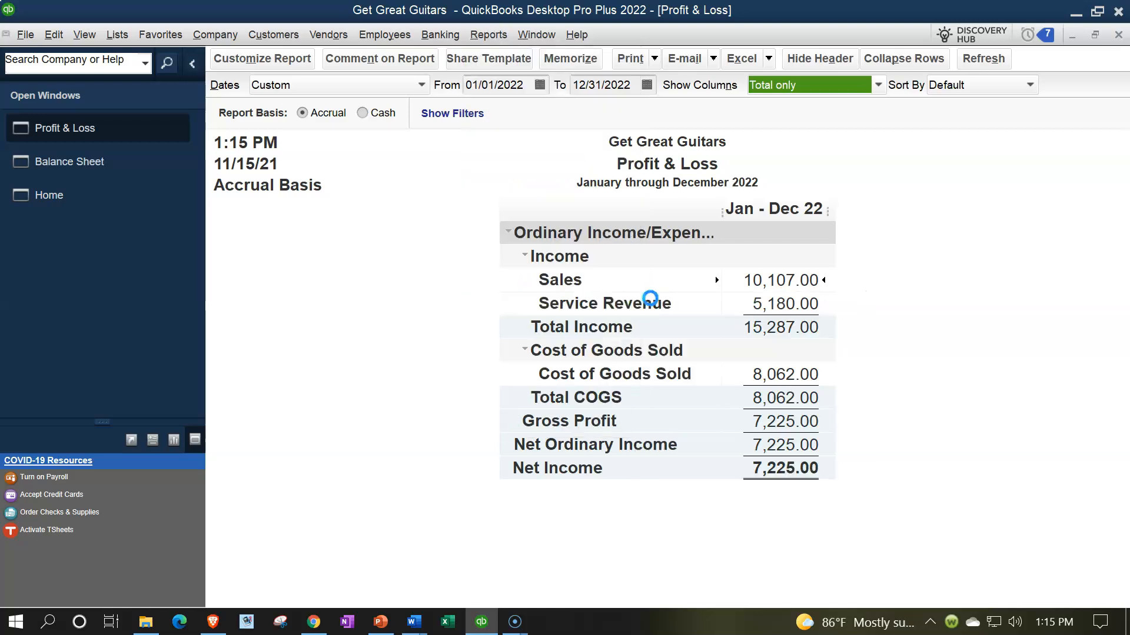
key("Tab")
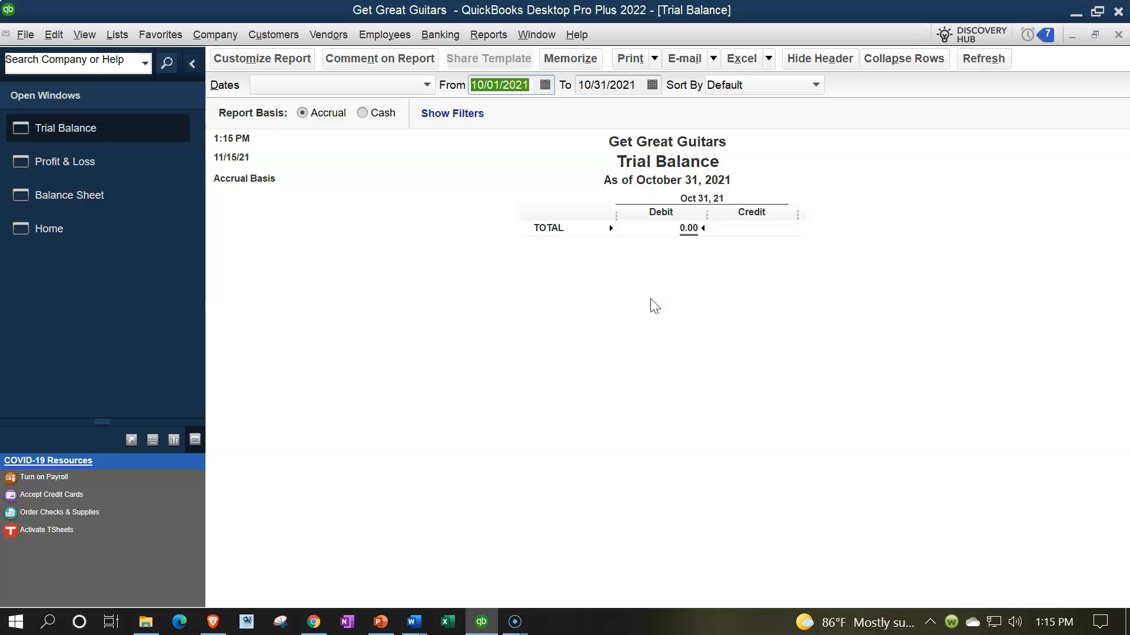
type("01")
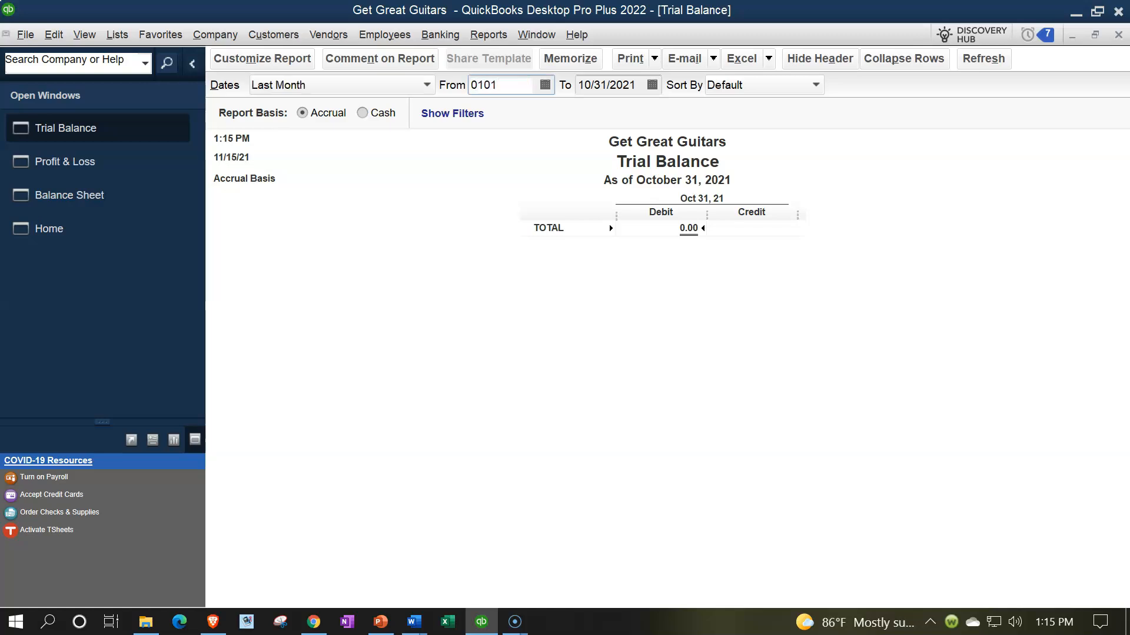
type("/01/202")
key("Tab")
type("123122")
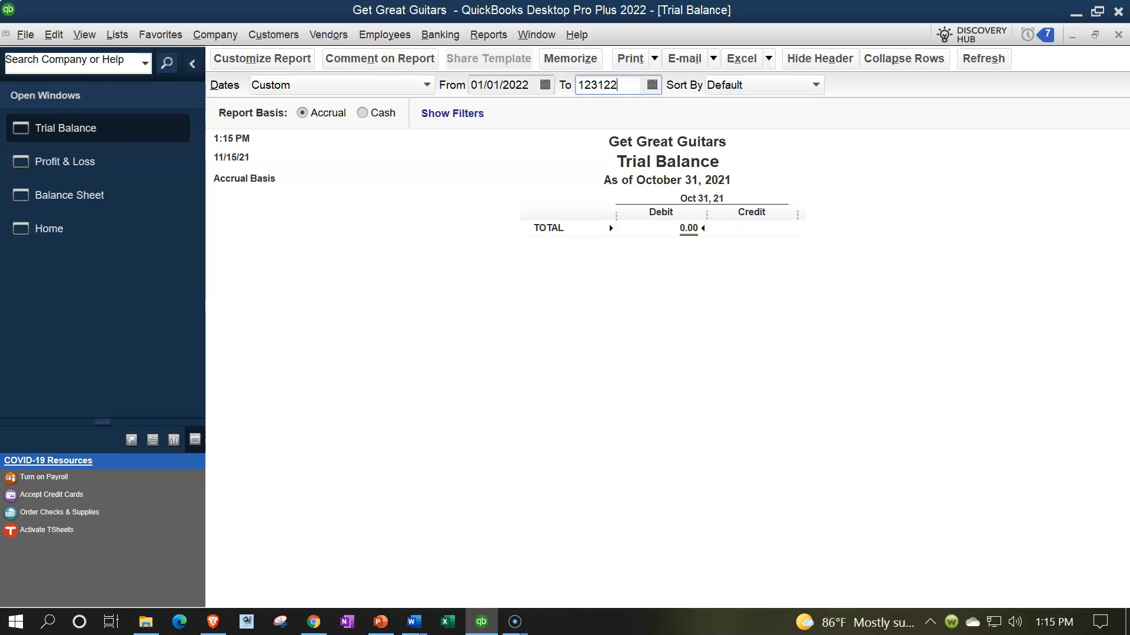
key("Tab")
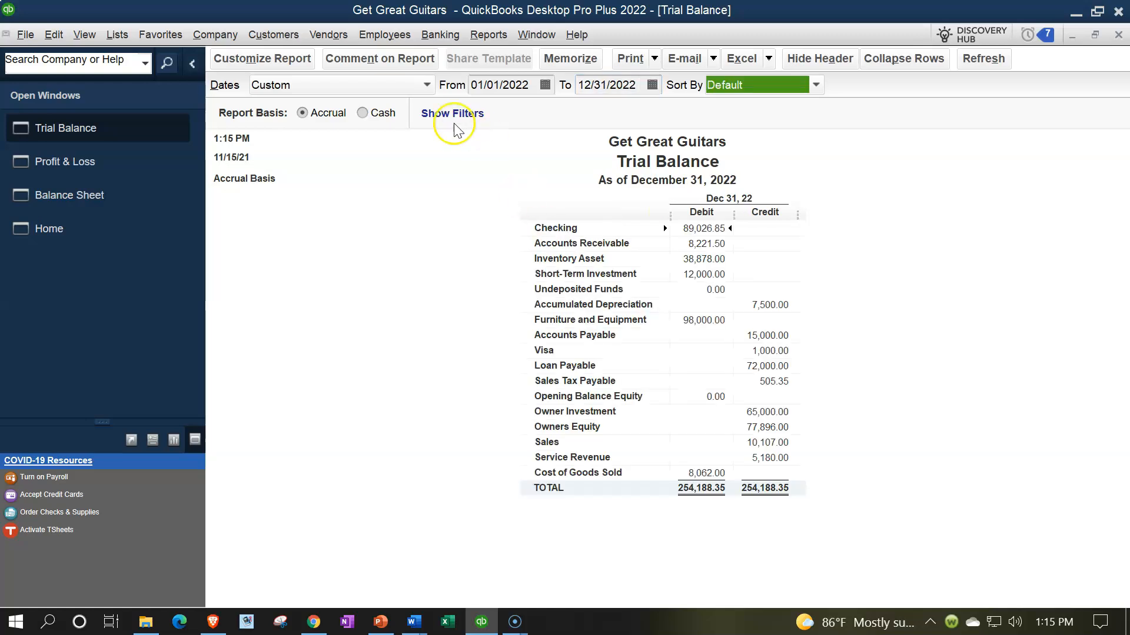
Step: Set the Trial Balance's column label font size to 14 and apply it to the related report fonts
left_click(276, 64)
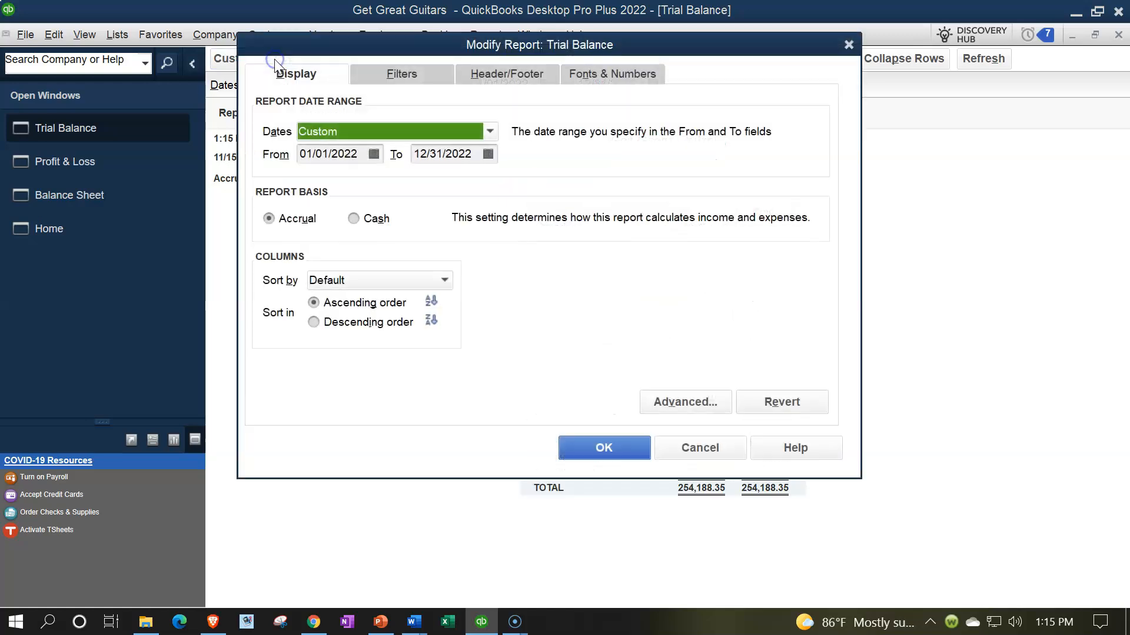
left_click(597, 77)
left_click(517, 299)
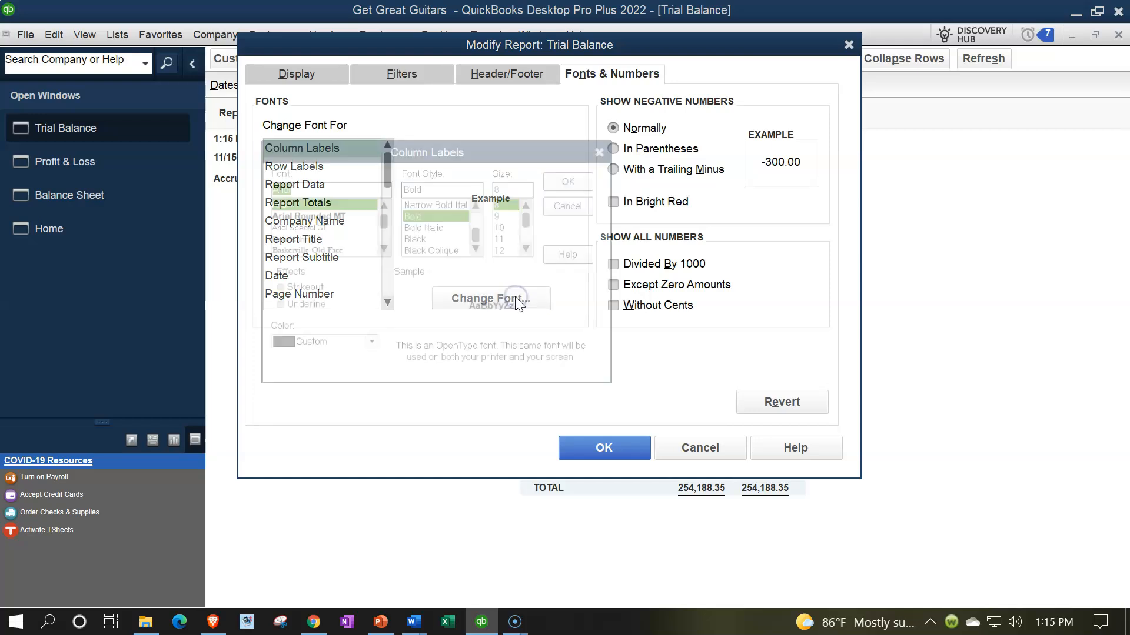
left_click(520, 227)
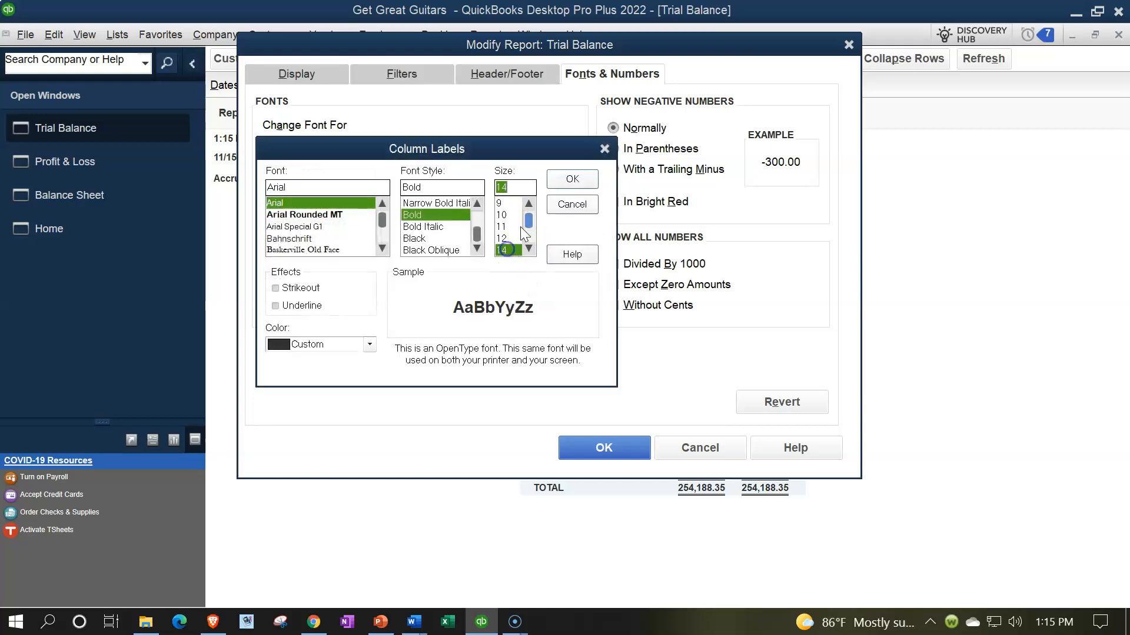
left_click(572, 179)
left_click(500, 194)
left_click(623, 448)
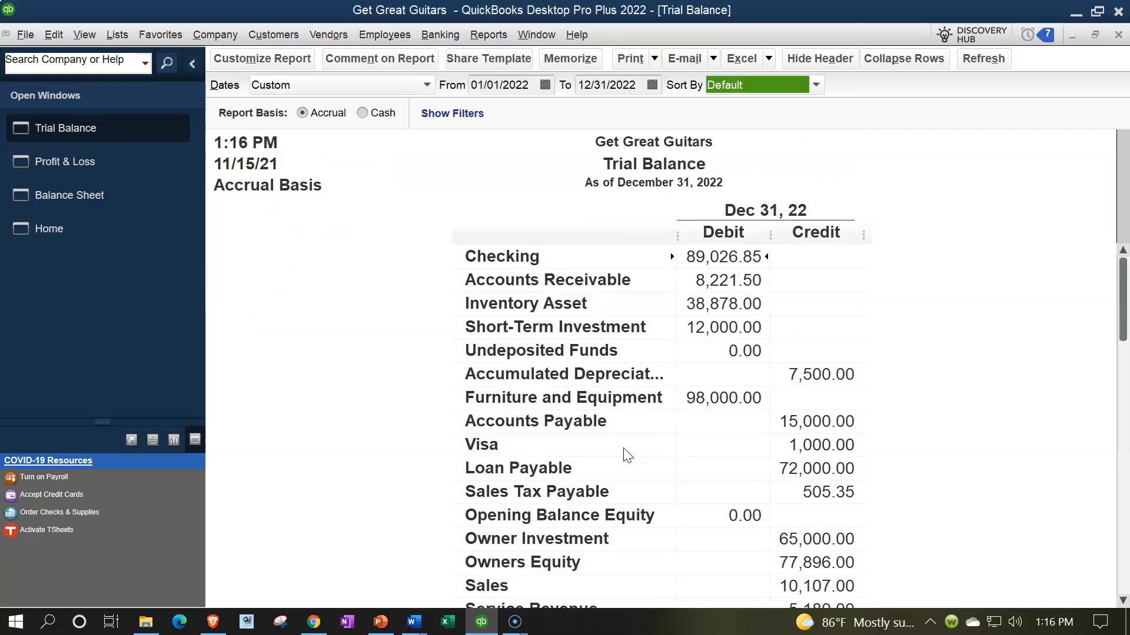
Step: Return to the Home Page and open the Vendor Center
left_click(53, 231)
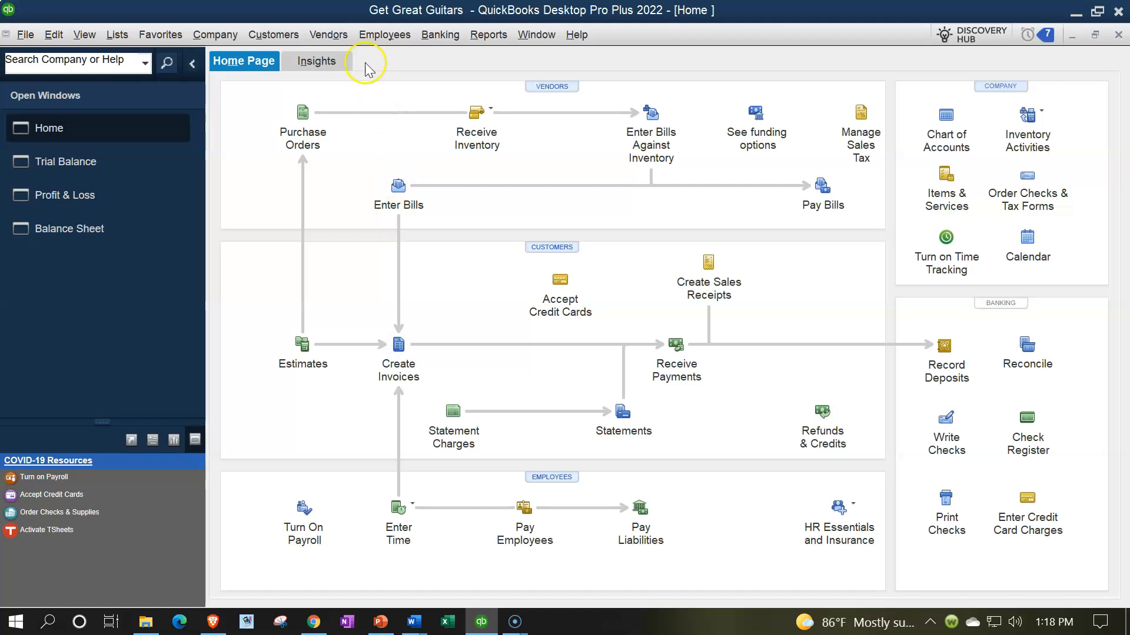
left_click(338, 36)
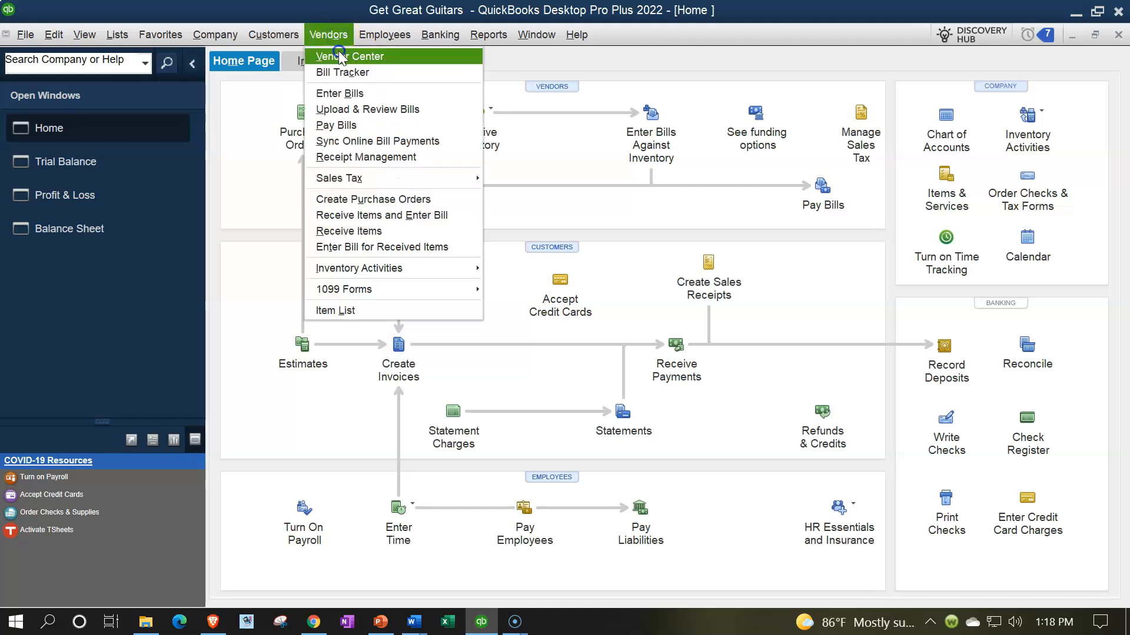
left_click(340, 54)
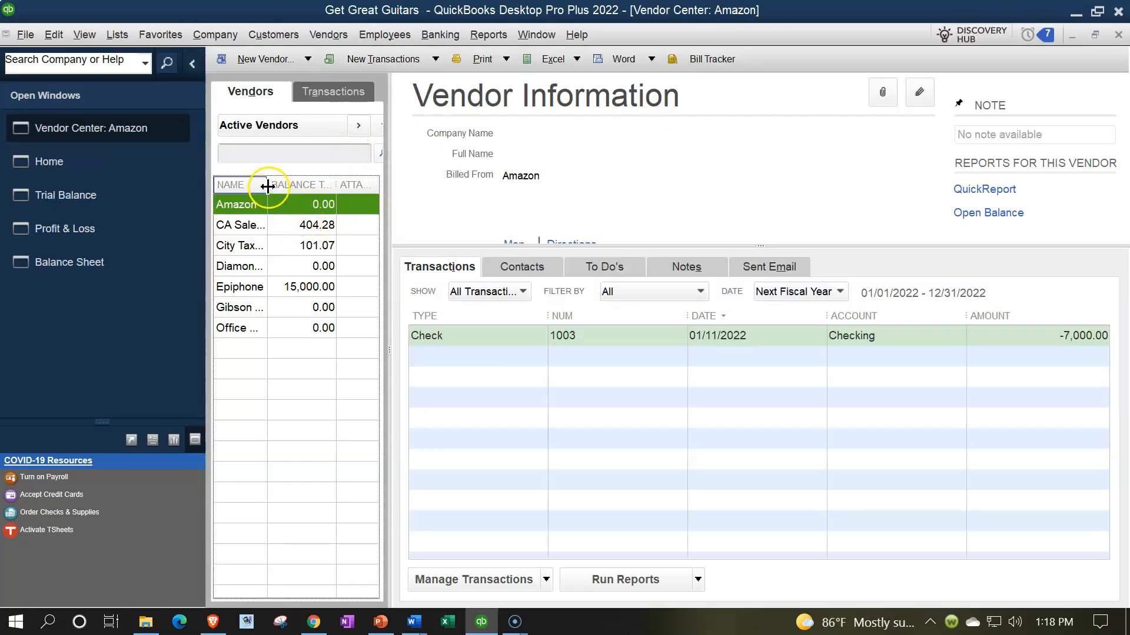
Step: Widen the vendor list so the names fit, and display the transactions of the vendor Epiphone
left_click_drag(267, 184, 275, 186)
left_click_drag(389, 350, 425, 354)
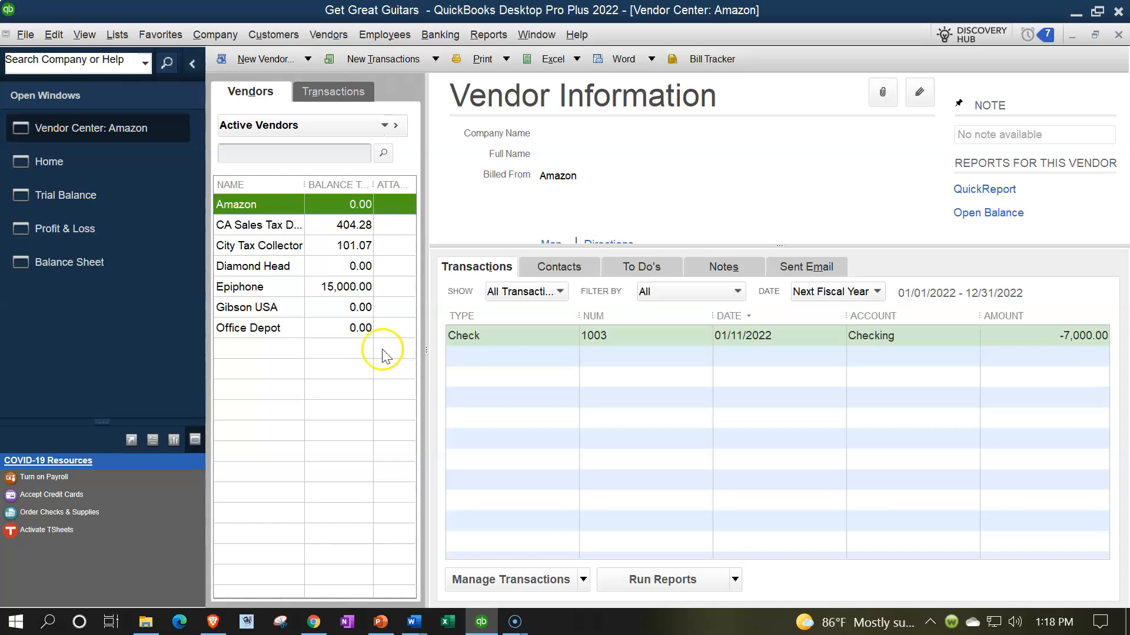
left_click(306, 287)
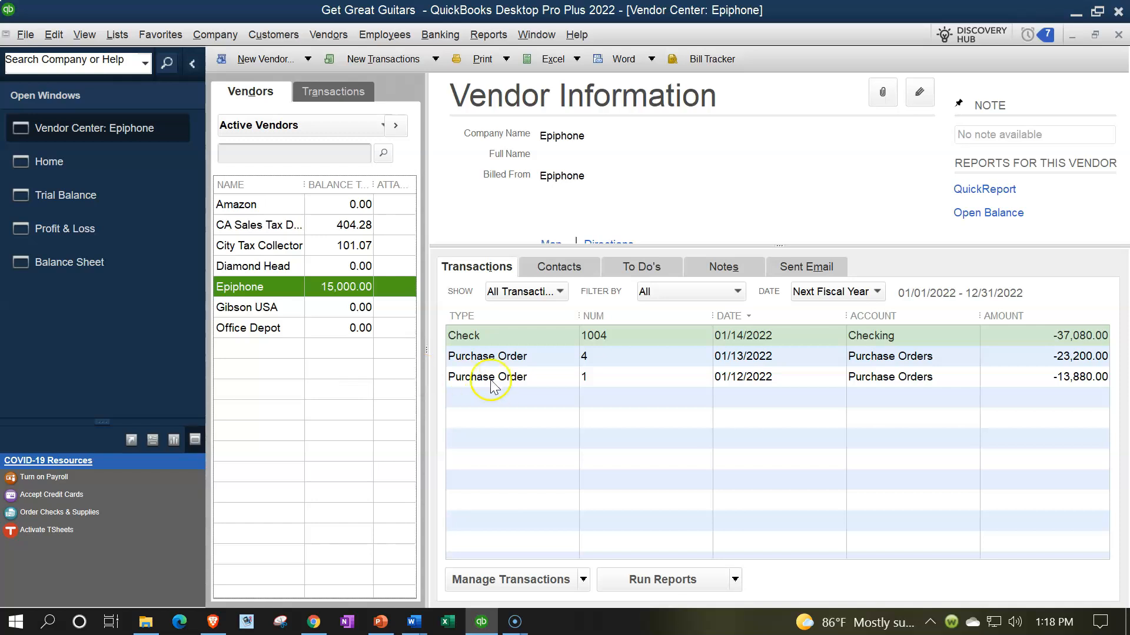
Step: Examine the two purchase orders and the check in Epiphone's transaction list
left_click(510, 360)
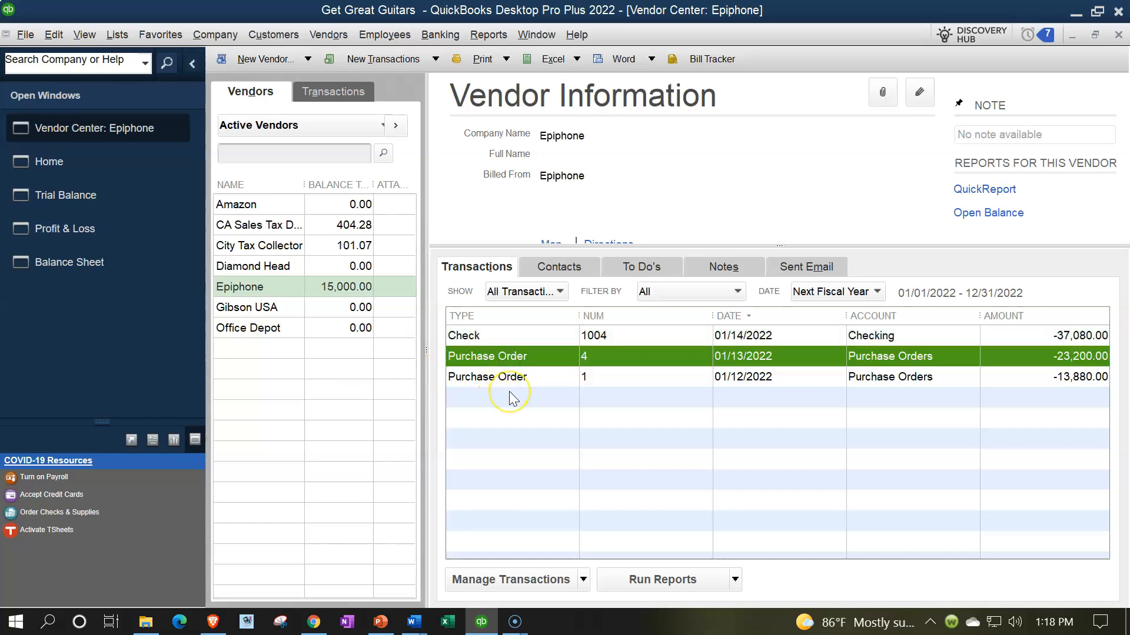
left_click(511, 378)
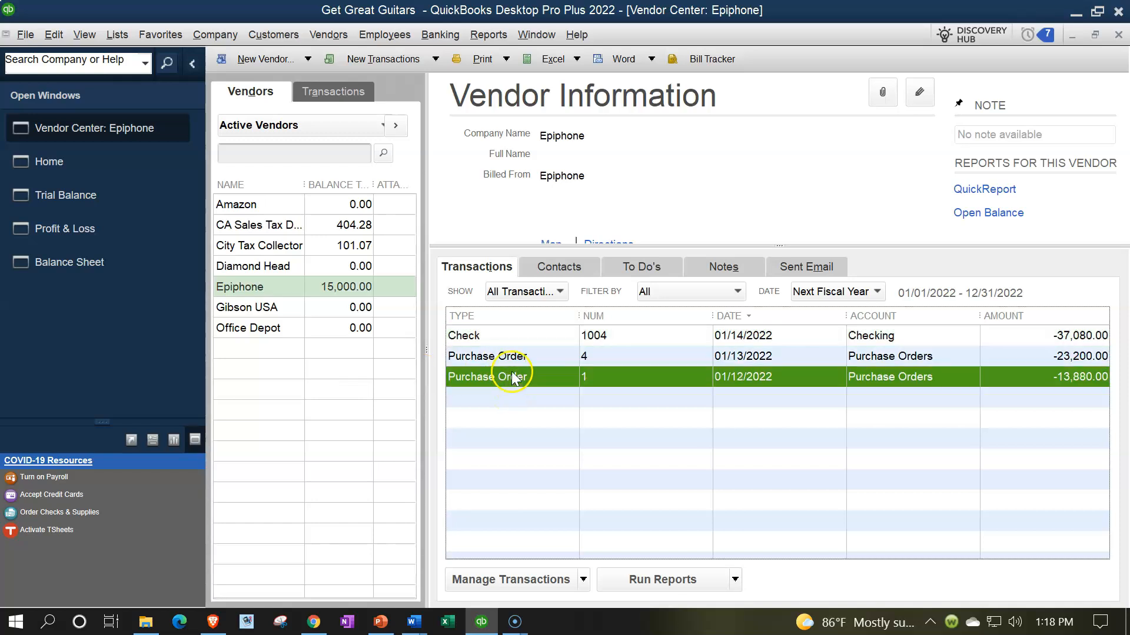
left_click(506, 335)
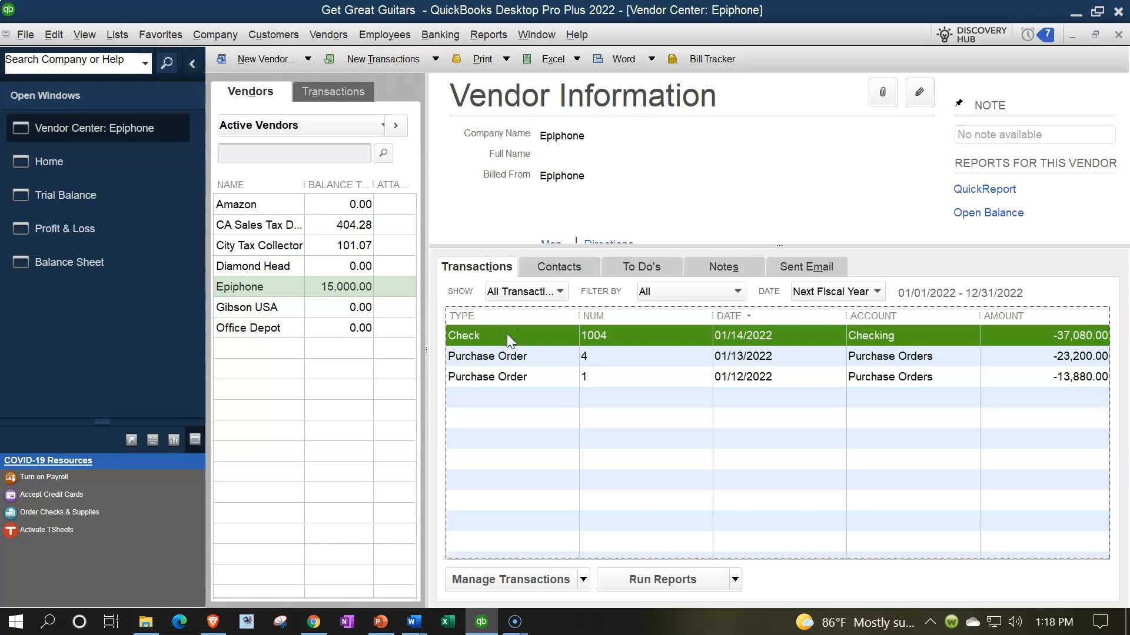
Step: List the purchase orders of every vendor, filtered by All Purchase Orders
left_click(333, 92)
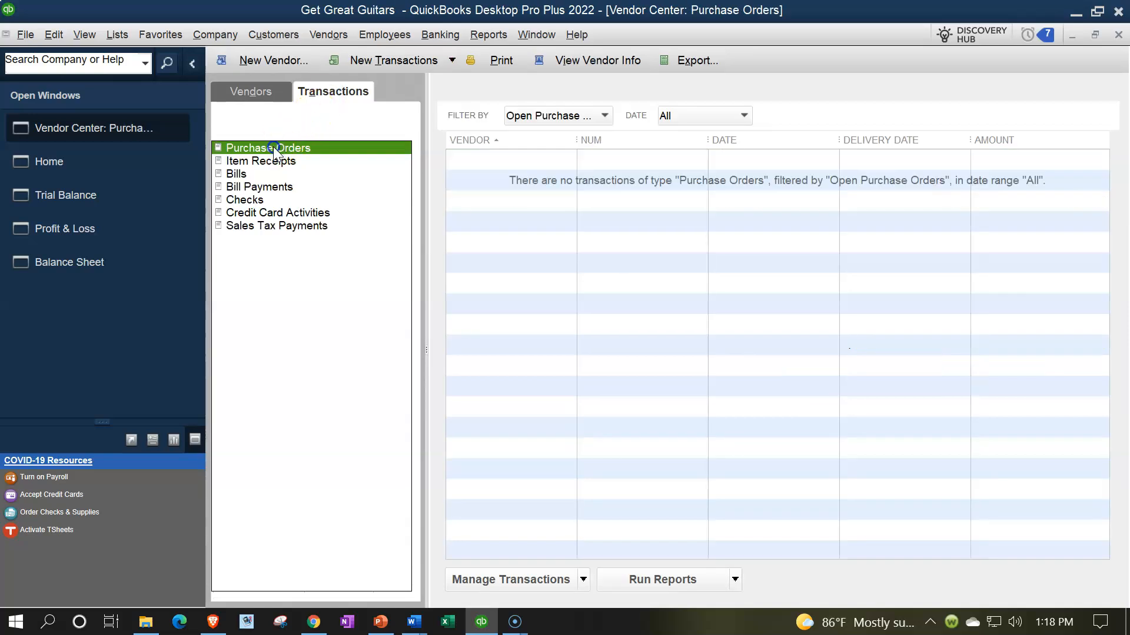
left_click(605, 117)
left_click(573, 138)
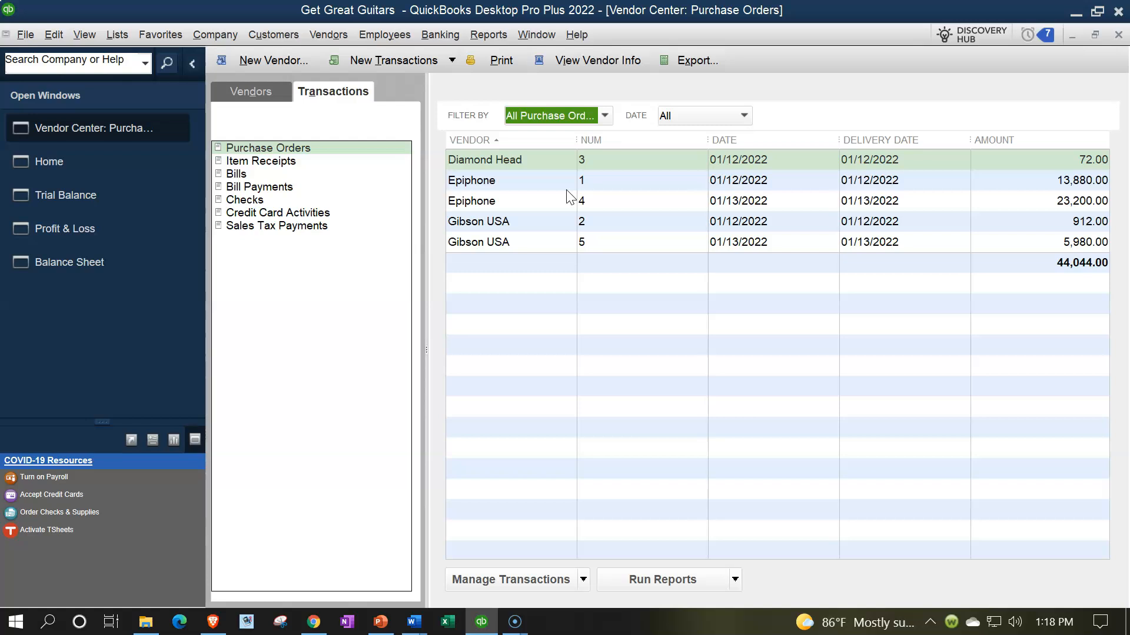
Step: Review the Epiphone purchase order dated 01/13/2022 and both Gibson USA purchase orders, closing each one after viewing
double_click(529, 202)
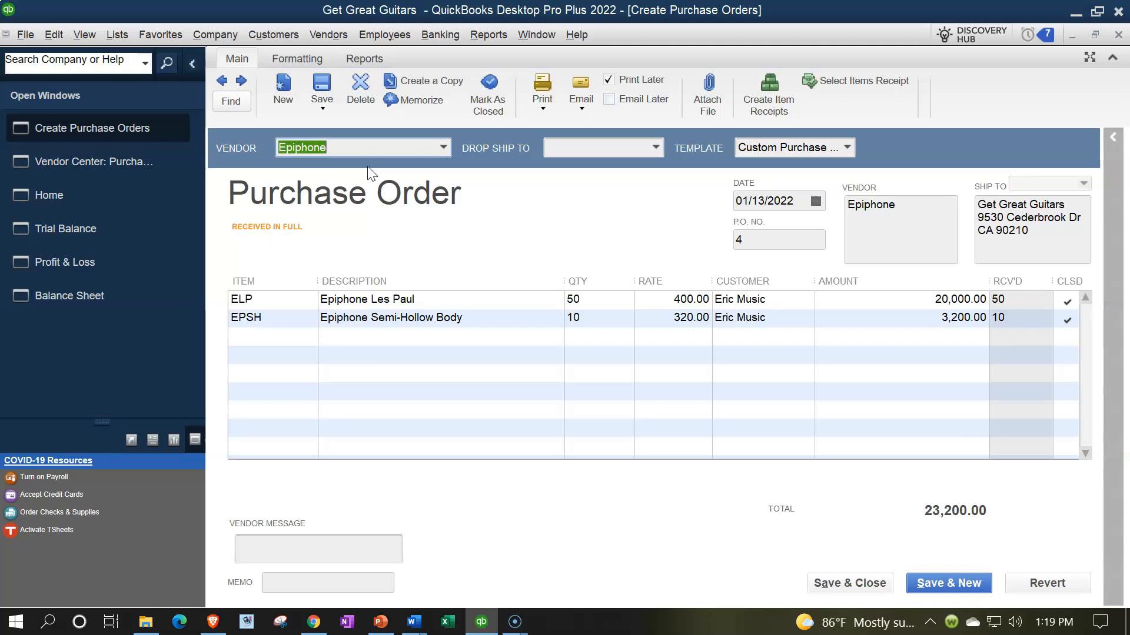
left_click(1120, 34)
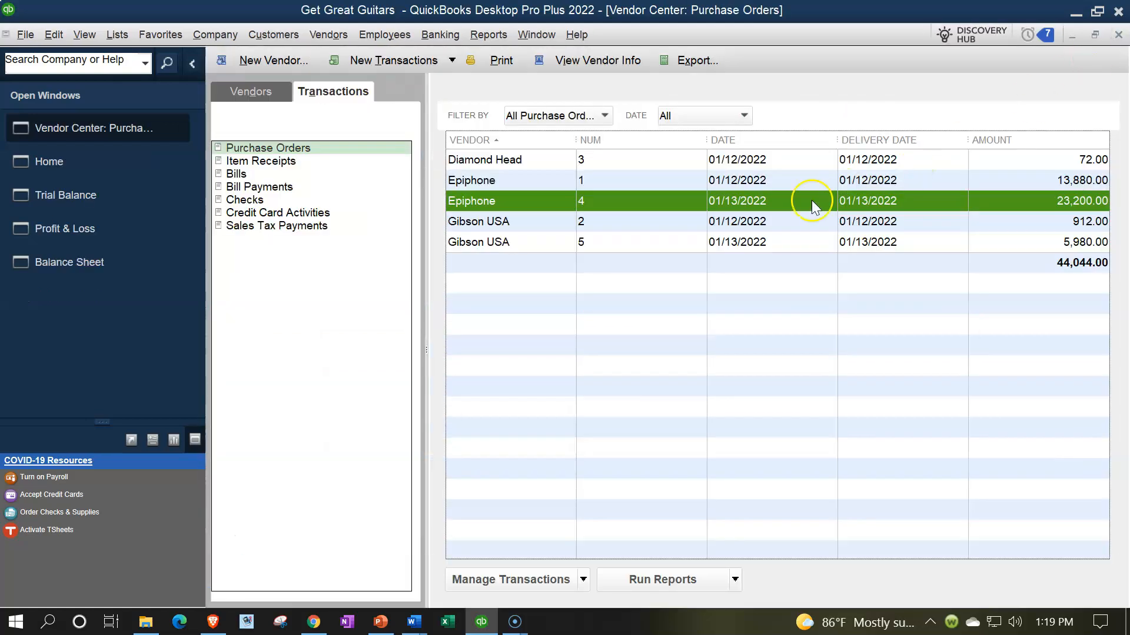
double_click(499, 221)
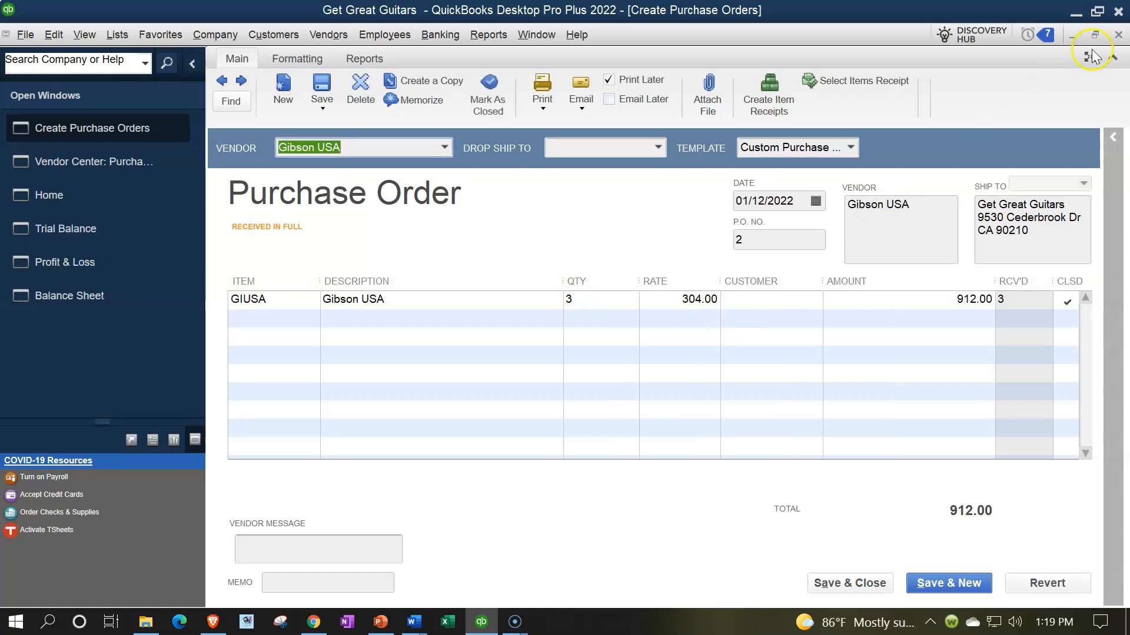
left_click(1117, 34)
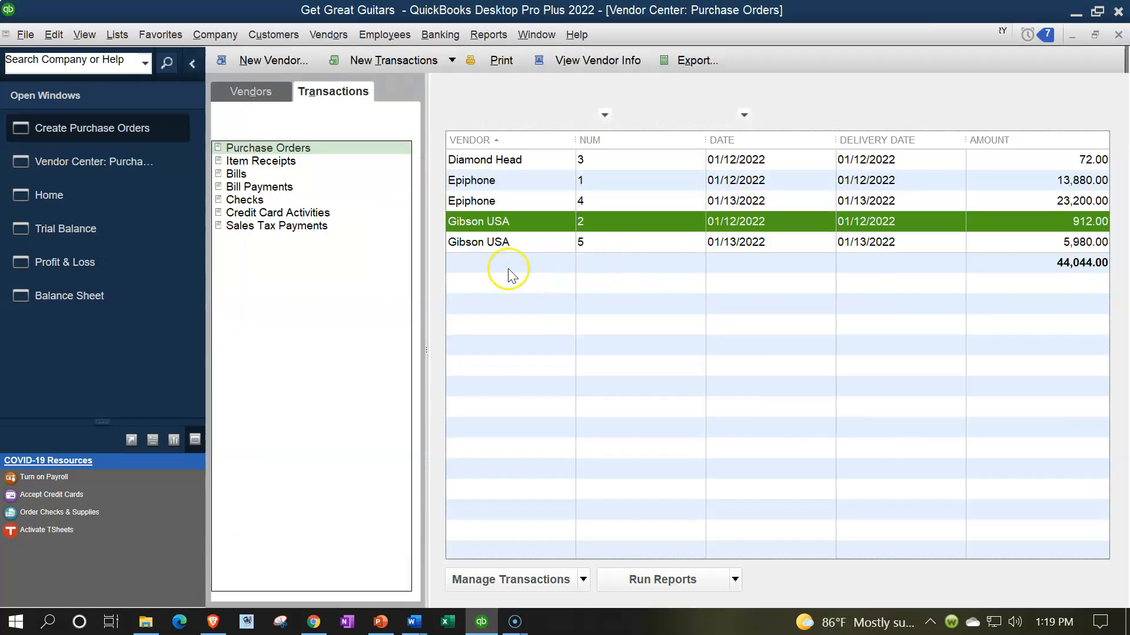
double_click(494, 241)
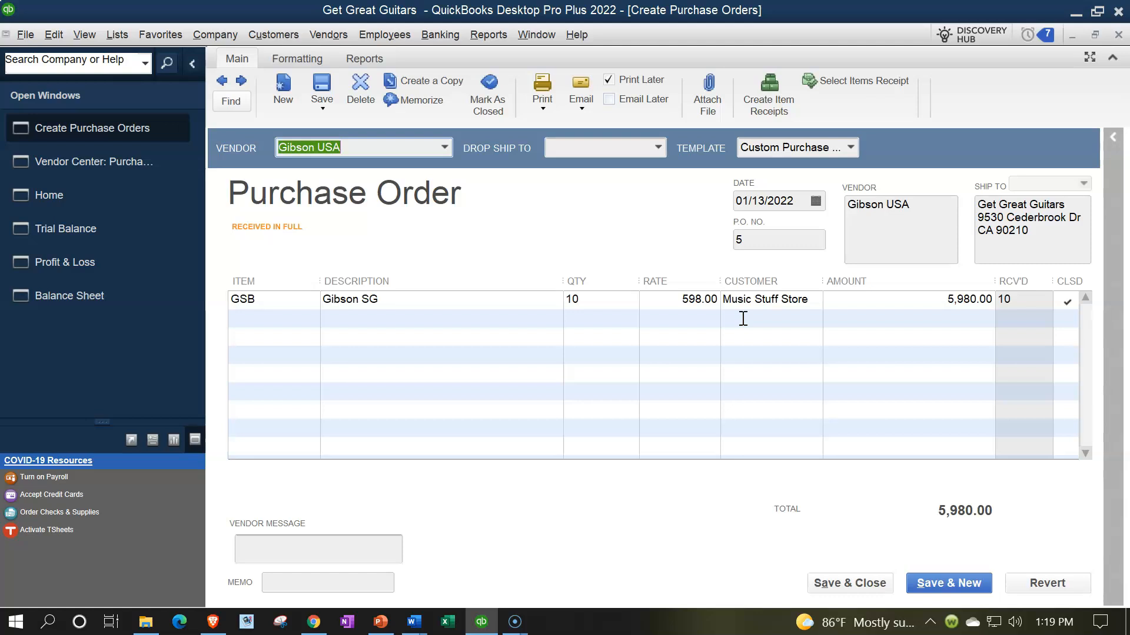
left_click(1117, 35)
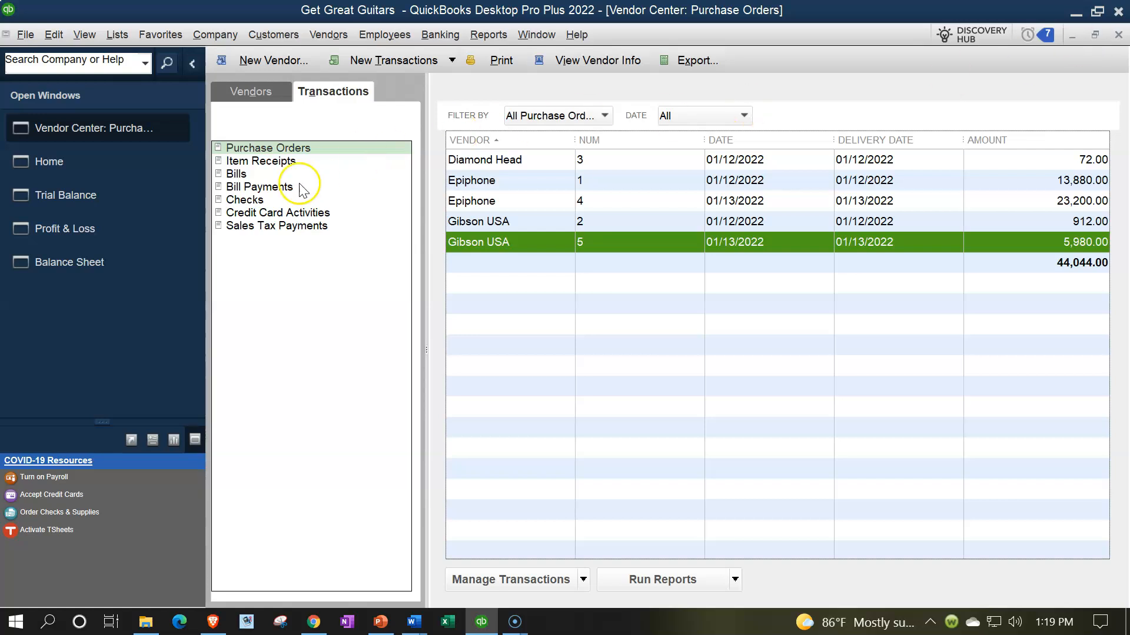
Step: List the vendor checks and review all item lines on the Epiphone check, closing it after viewing
left_click(255, 200)
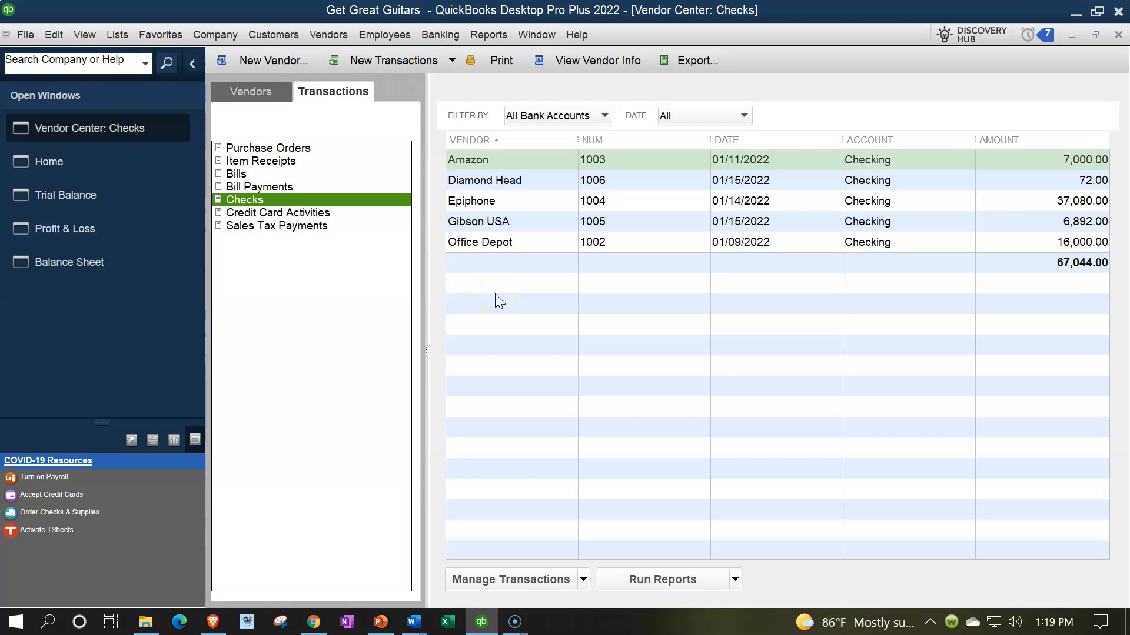
left_click(495, 202)
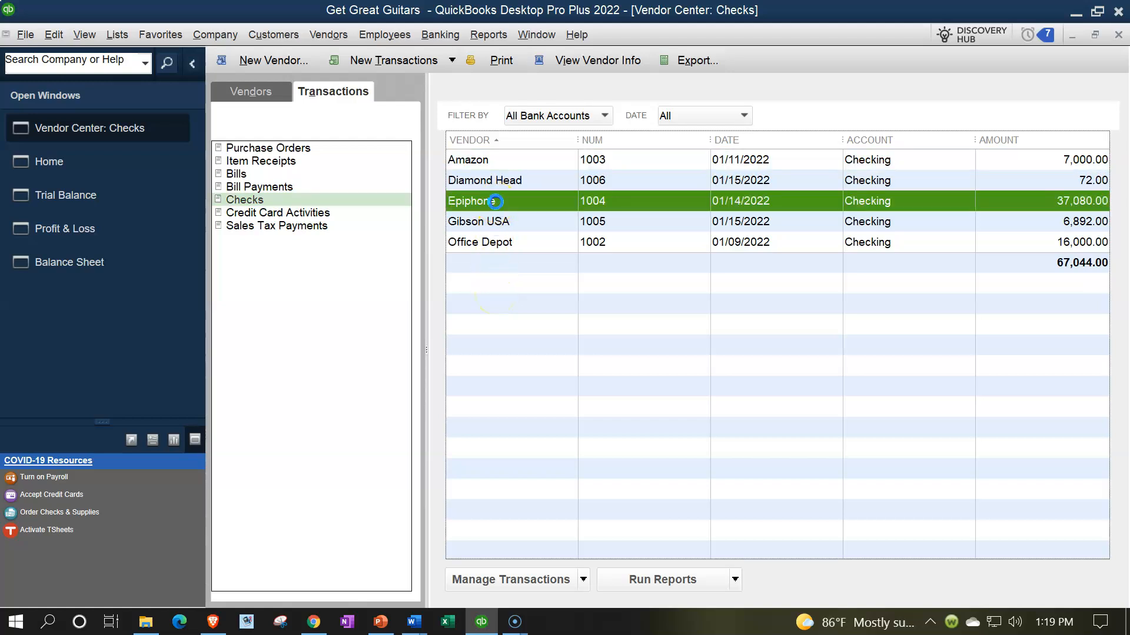
double_click(496, 202)
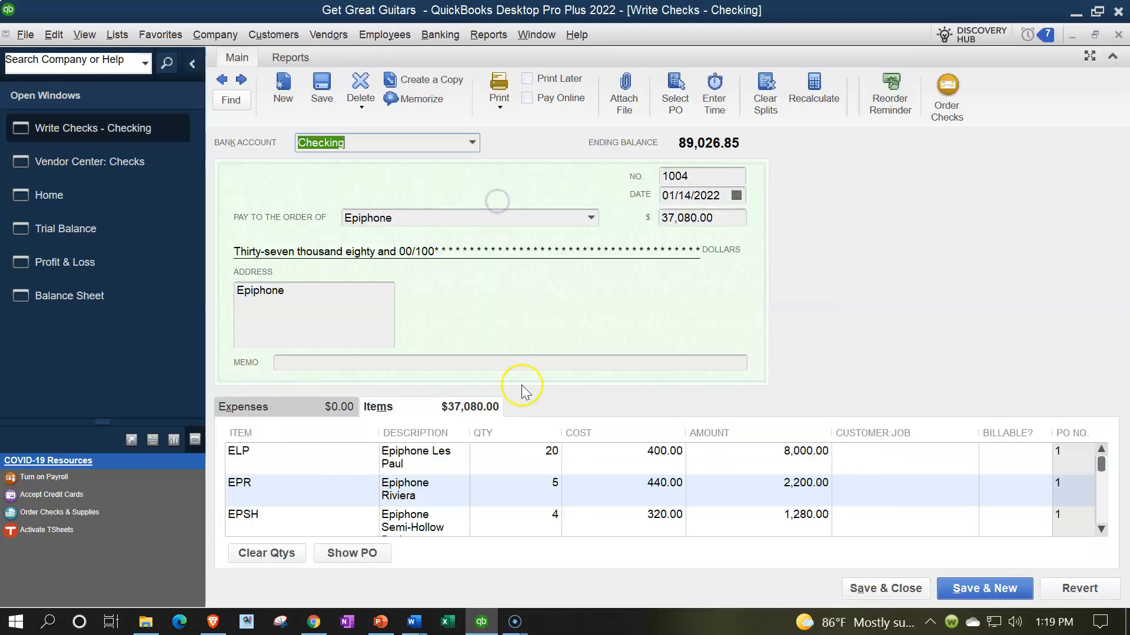
left_click(413, 489)
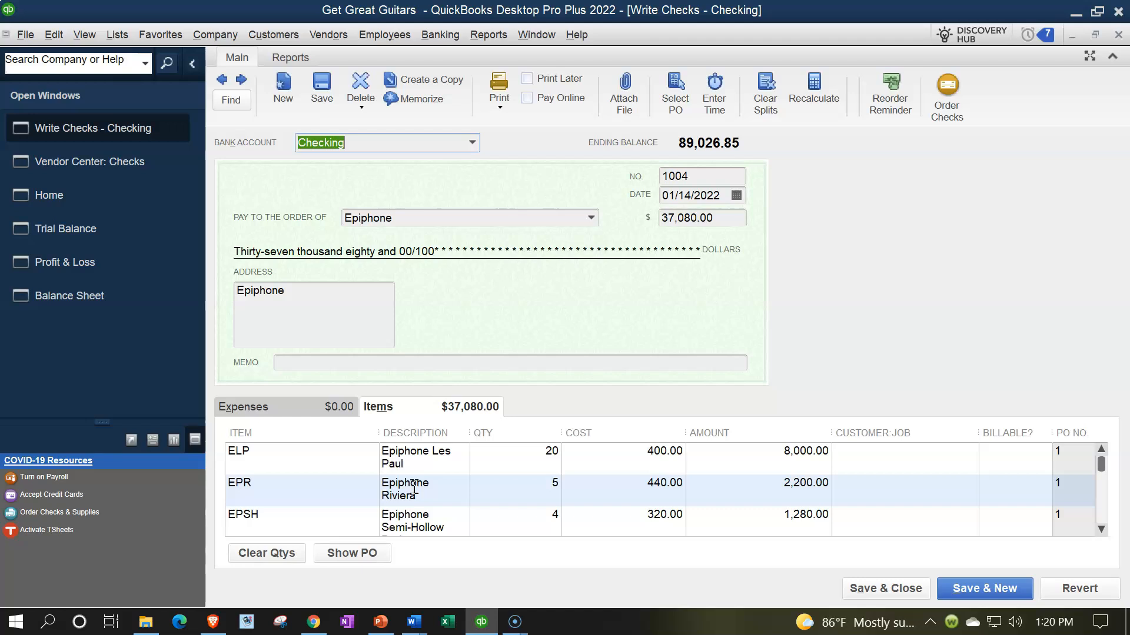
scroll(674, 469, "down", 3)
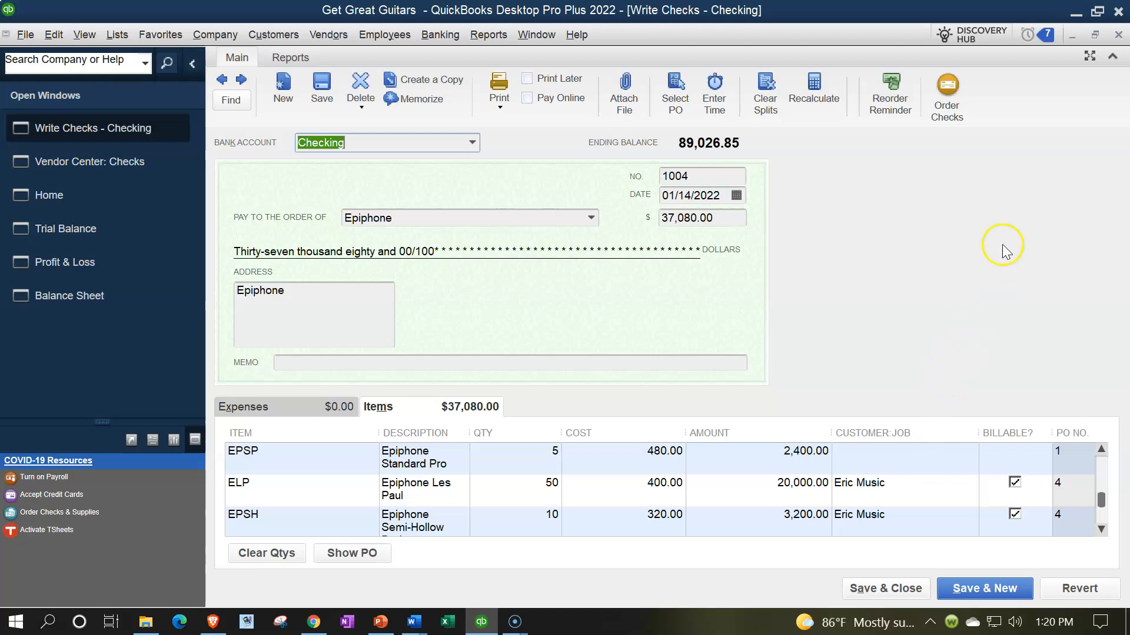
left_click(1117, 34)
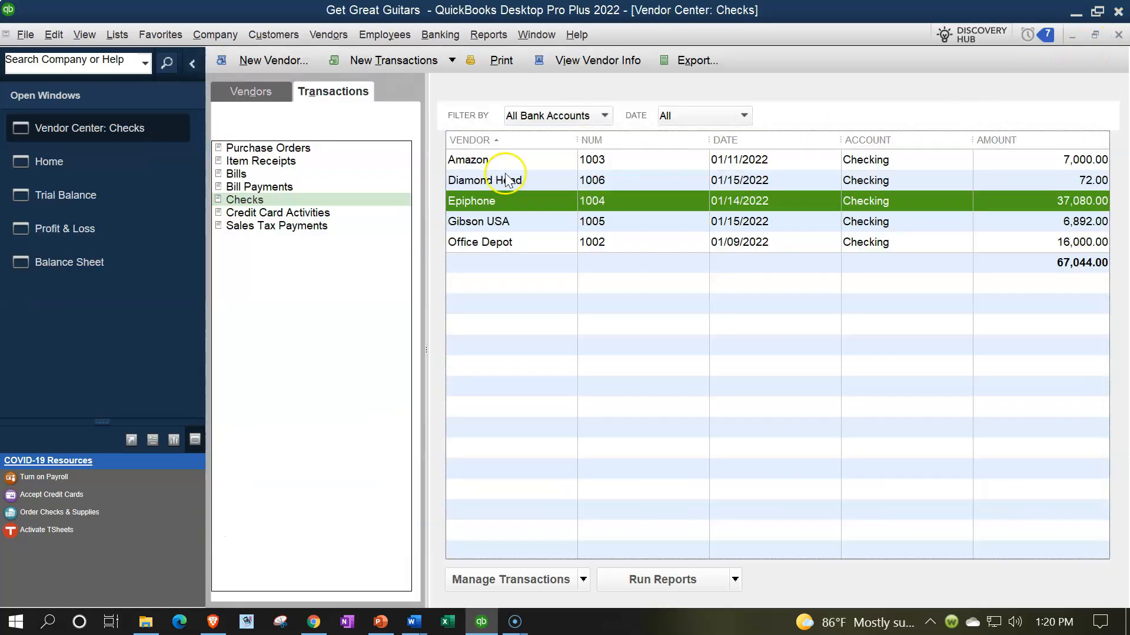
Step: Start a new invoice for the customer Eric Music and choose to select the outstanding billable time and costs
left_click(82, 167)
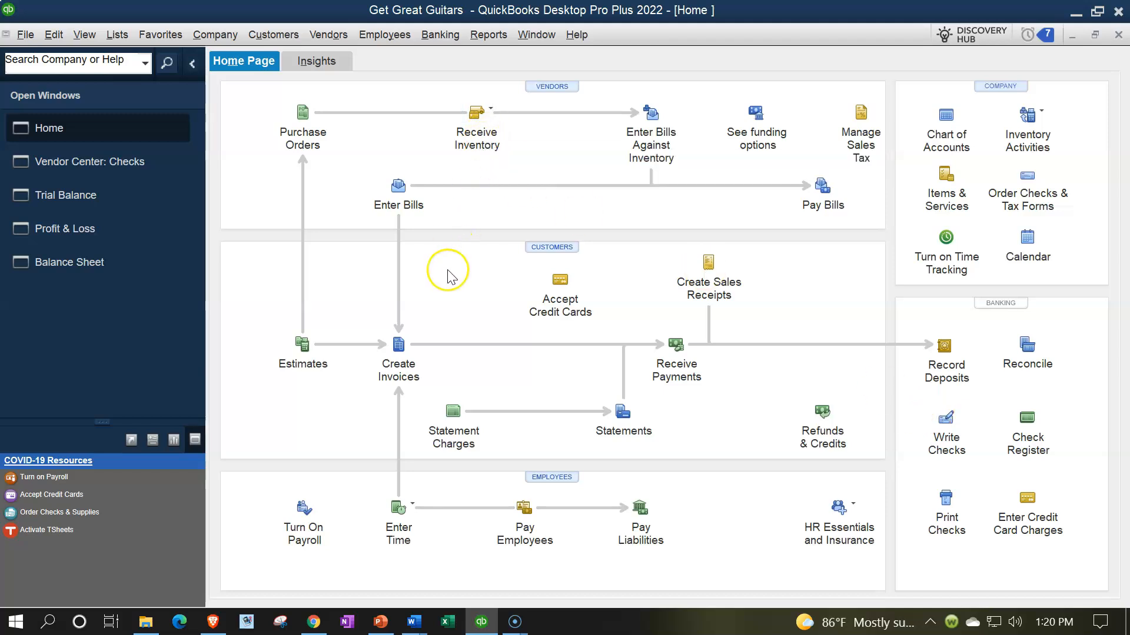
left_click(406, 360)
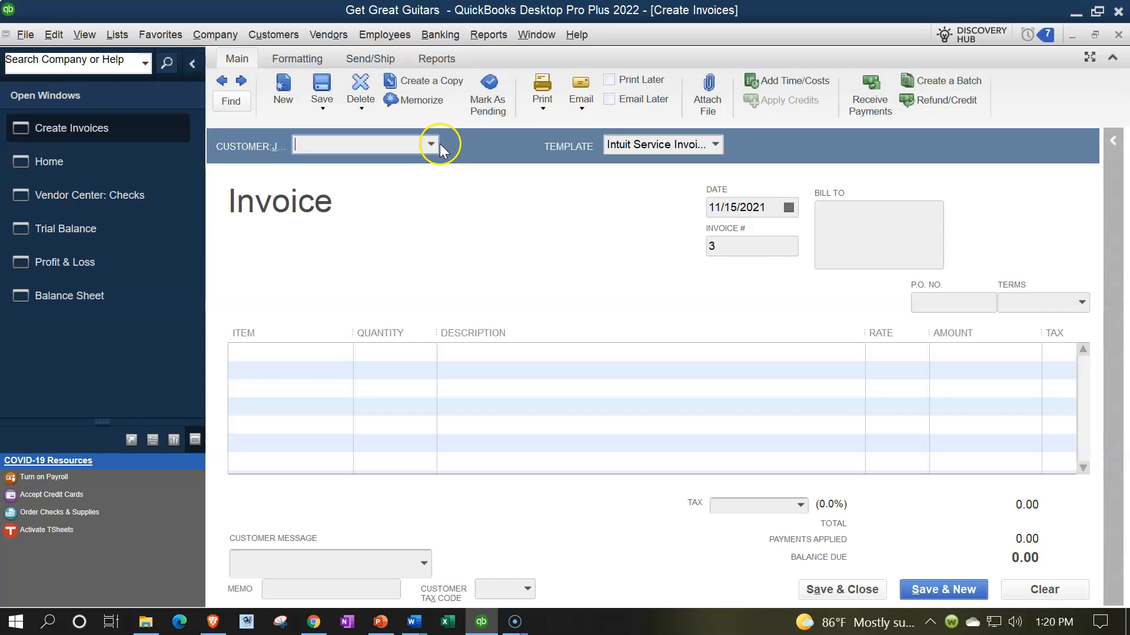
left_click(432, 143)
type("Eric Music")
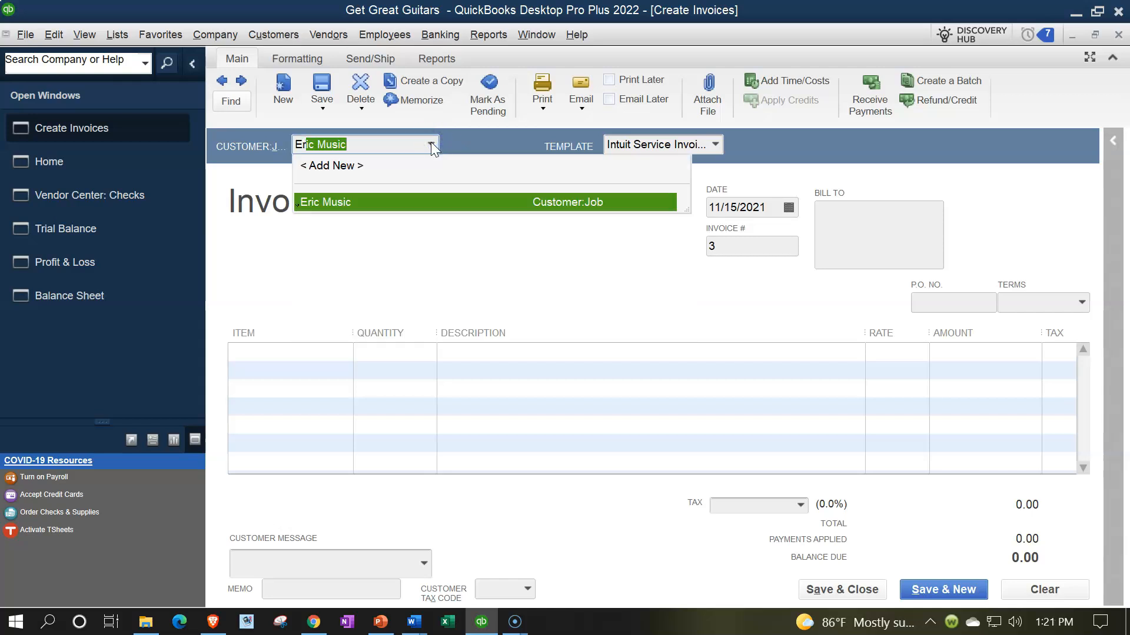
key("Tab")
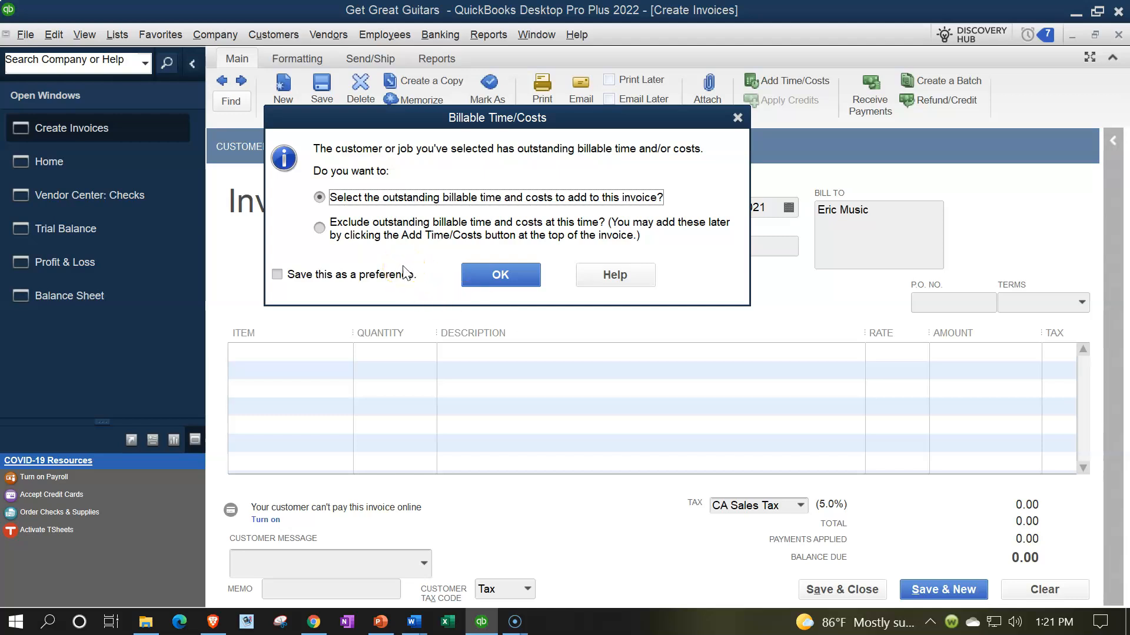
left_click(479, 279)
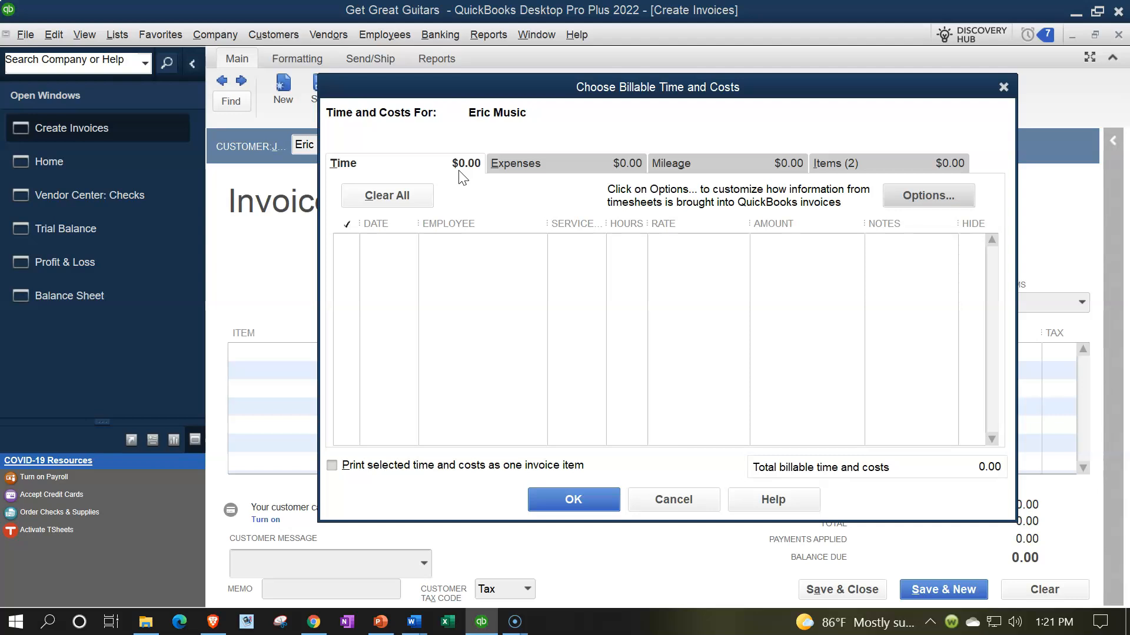
Step: Check the billable expenses and mileage, and add the billable items ELP and EPSH to the invoice
left_click(509, 163)
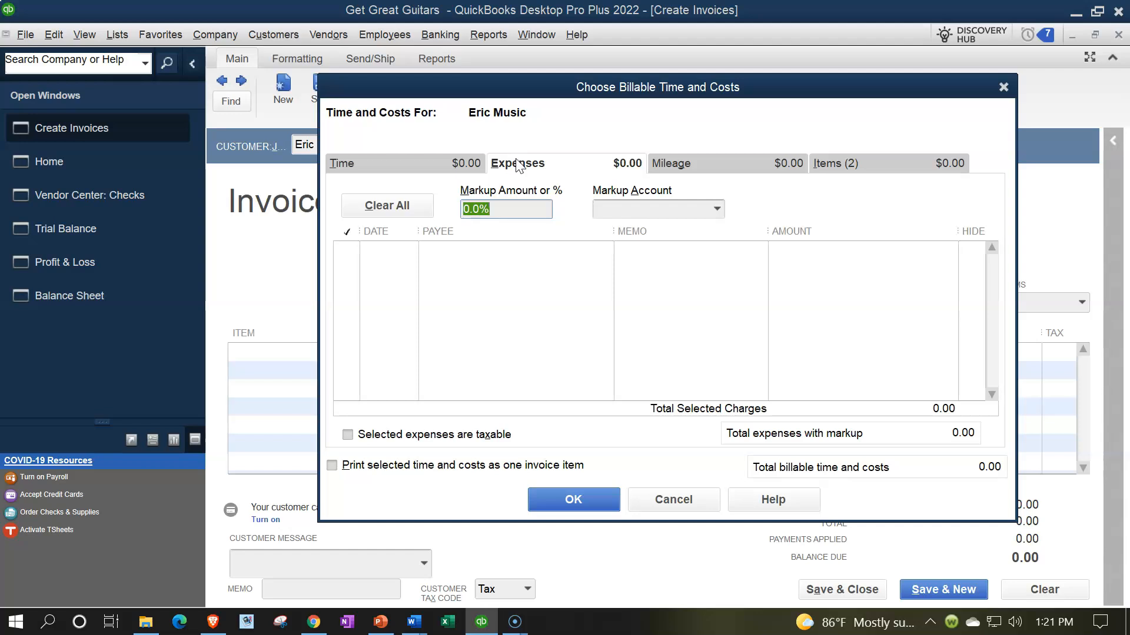
left_click(677, 166)
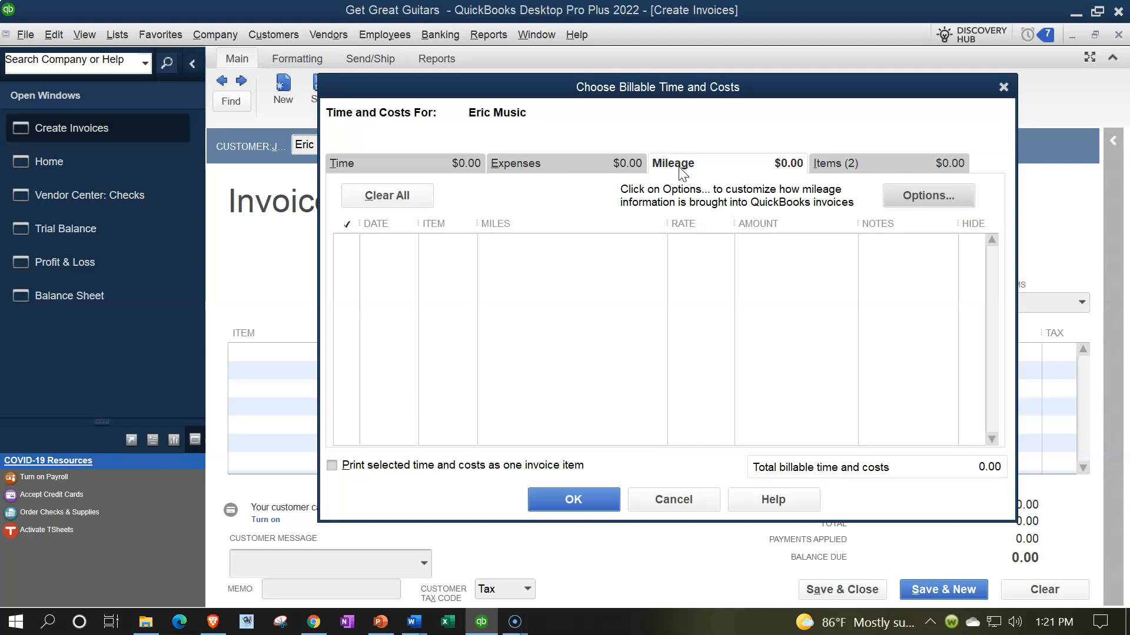
left_click(827, 167)
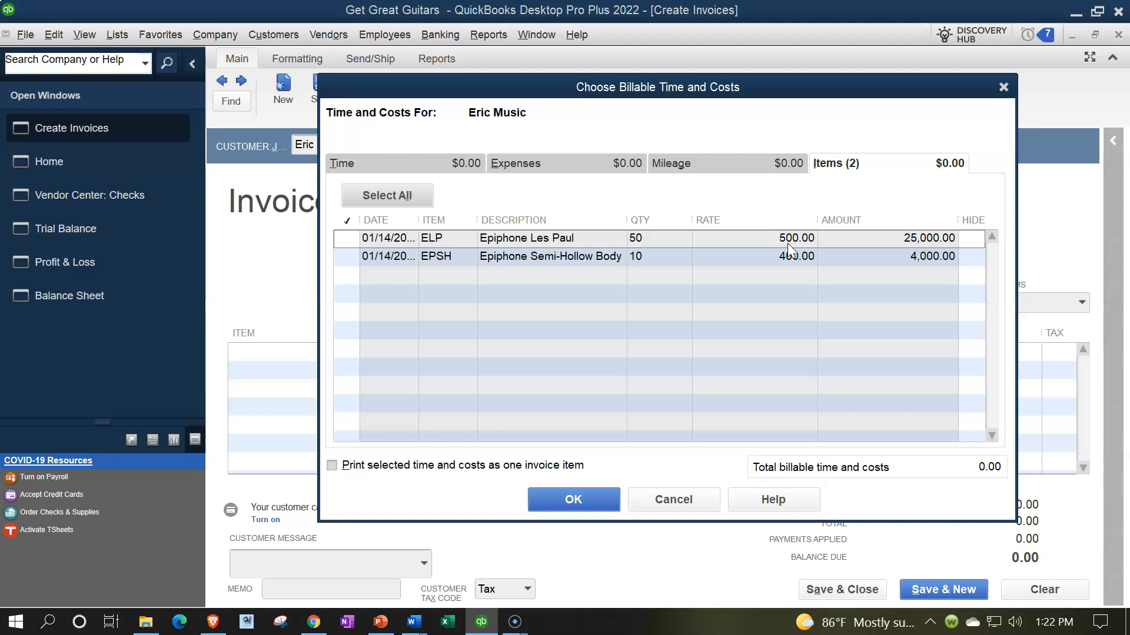
left_click(343, 236)
left_click(346, 257)
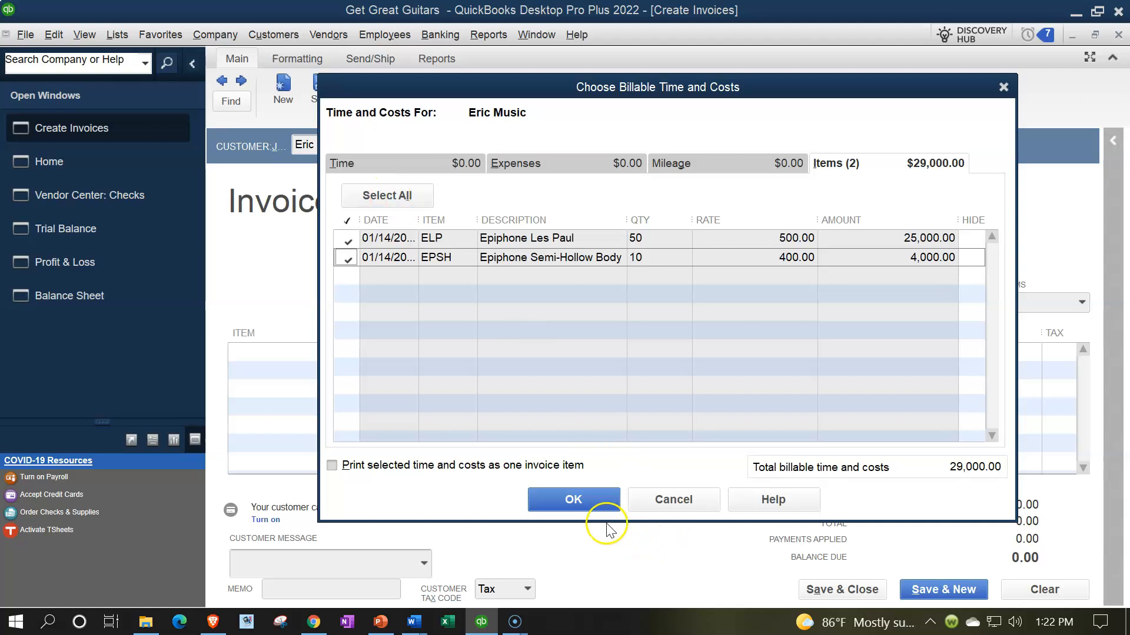
left_click(582, 499)
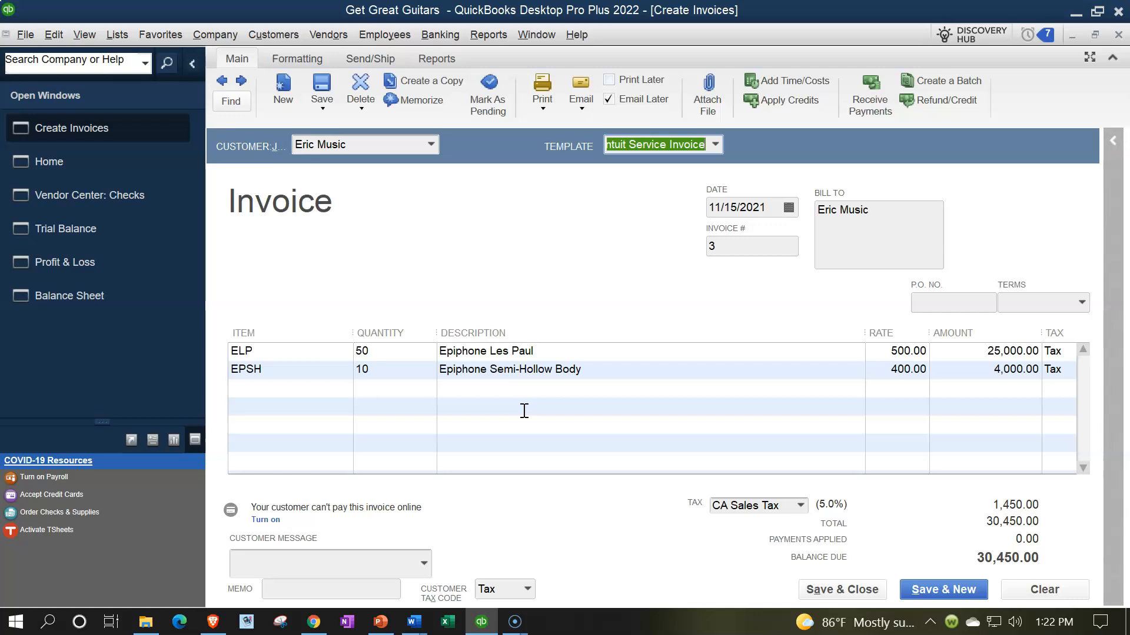
Step: Set the invoice date to 01/23/2022 and the terms to Net 30
left_click(782, 207)
type("012322")
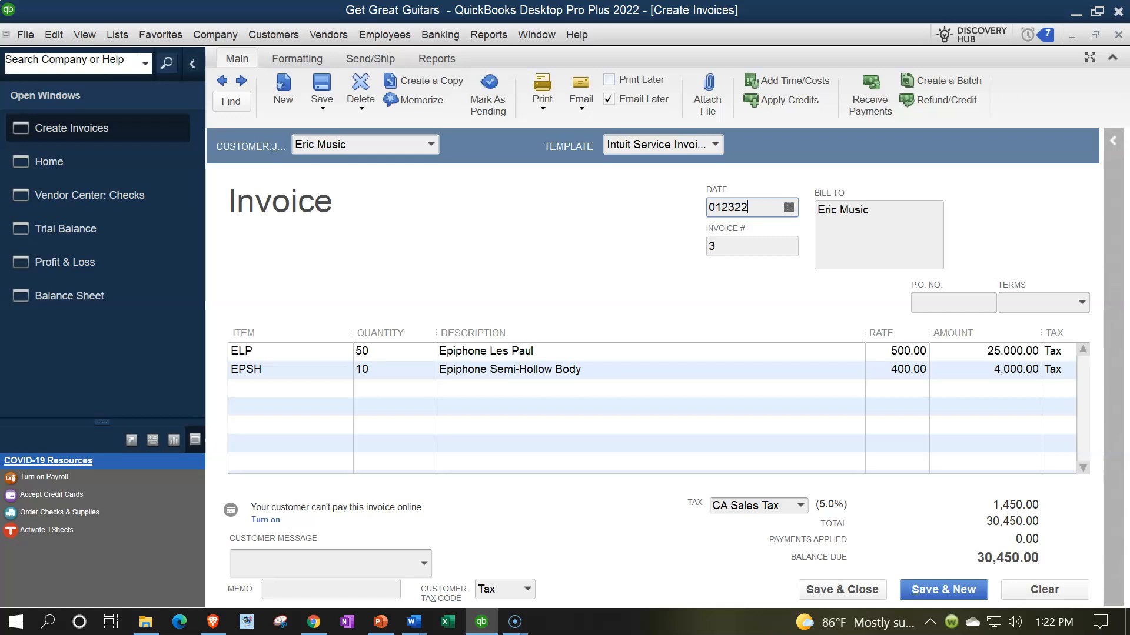
key("Tab")
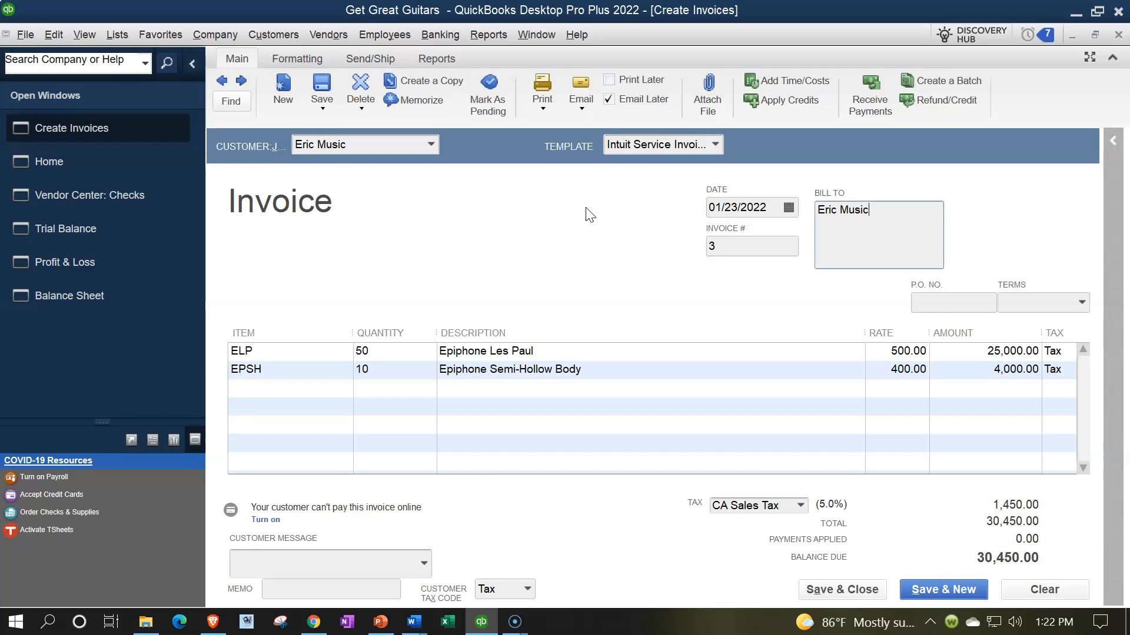
left_click(1082, 302)
left_click(1083, 302)
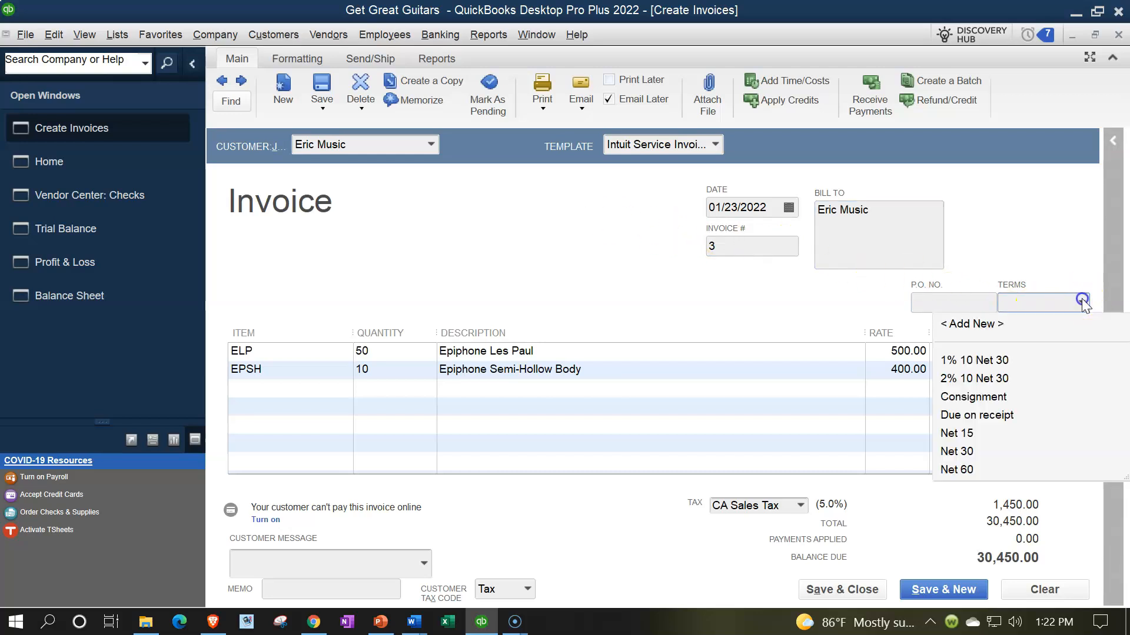
left_click(958, 451)
key("Tab")
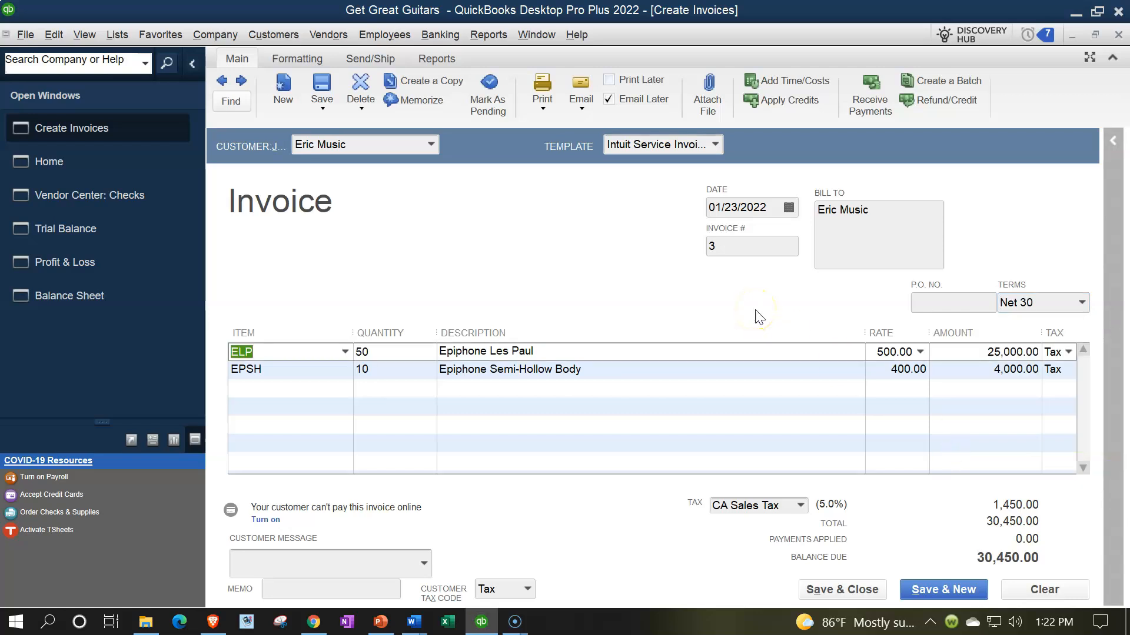
left_click(466, 270)
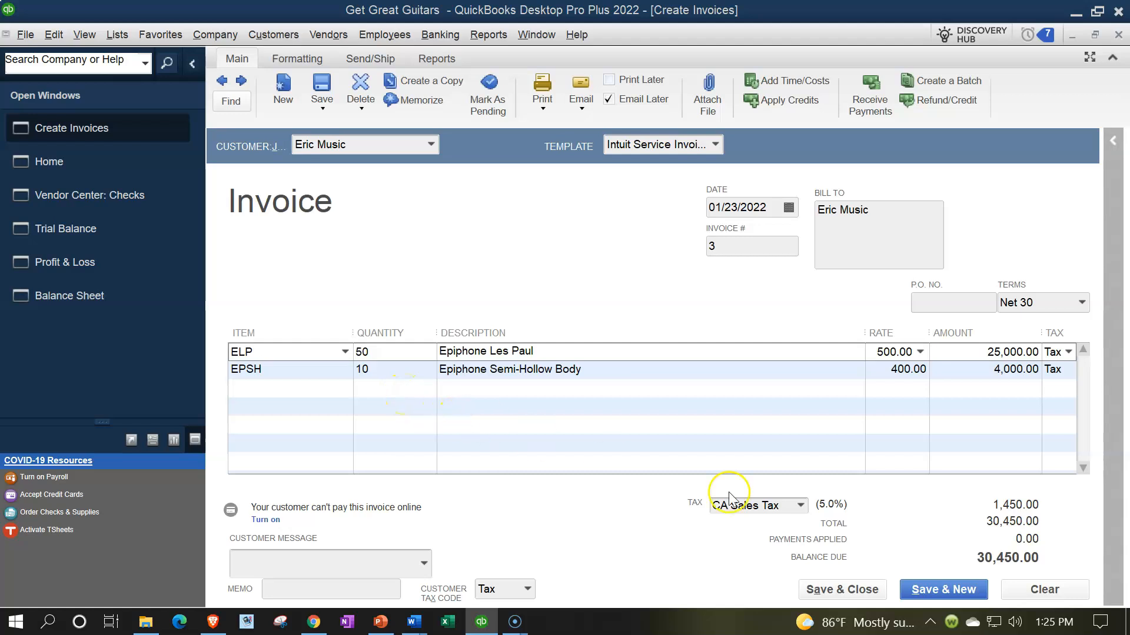
Step: Turn off emailing the Eric Music invoice later, save and close it, and make the changed terms permanent for the customer
left_click(860, 595)
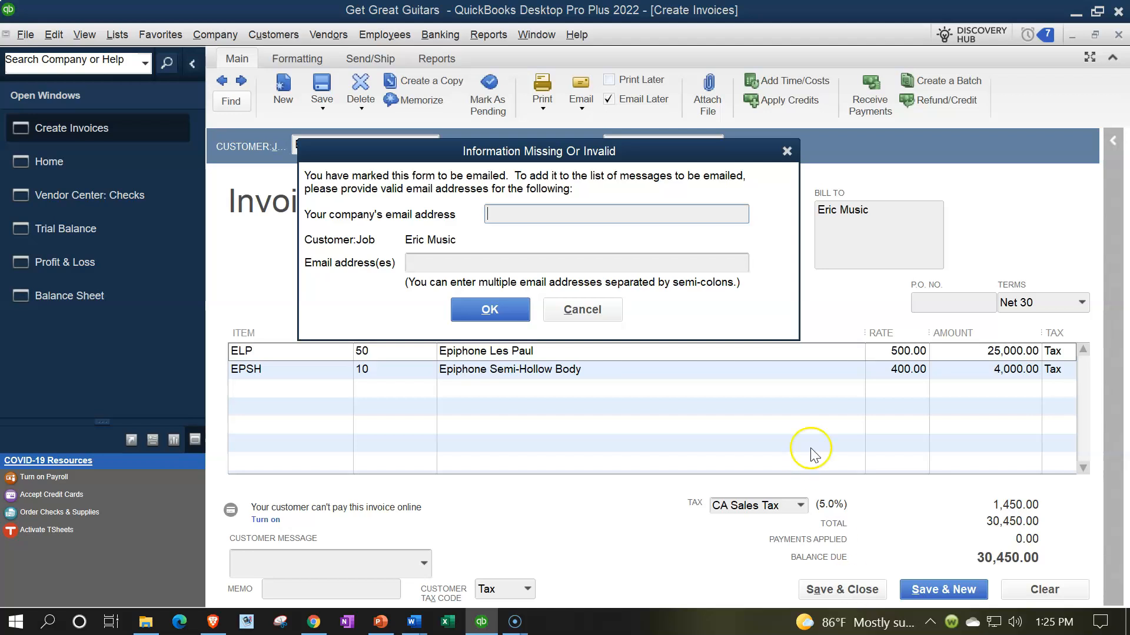
left_click(786, 150)
left_click(609, 99)
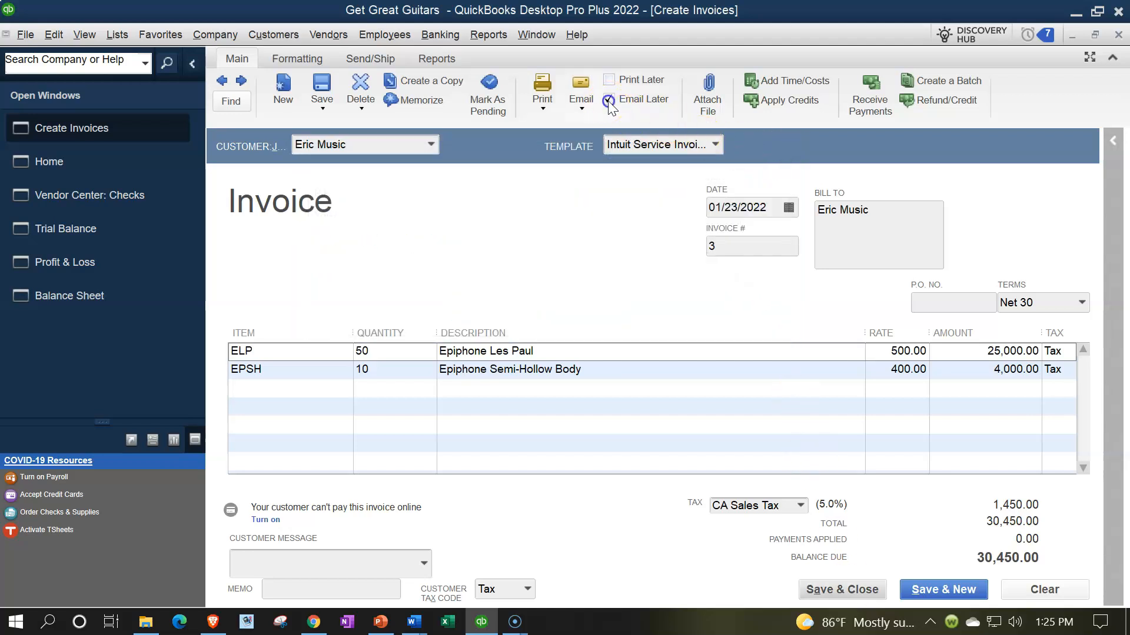
left_click(833, 590)
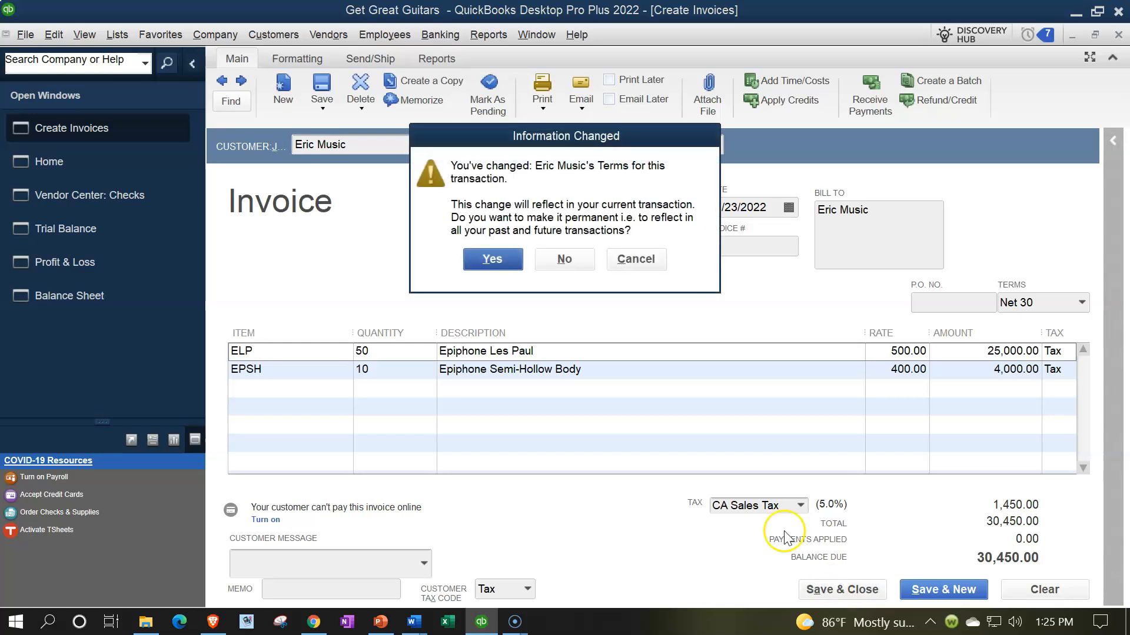
left_click(503, 259)
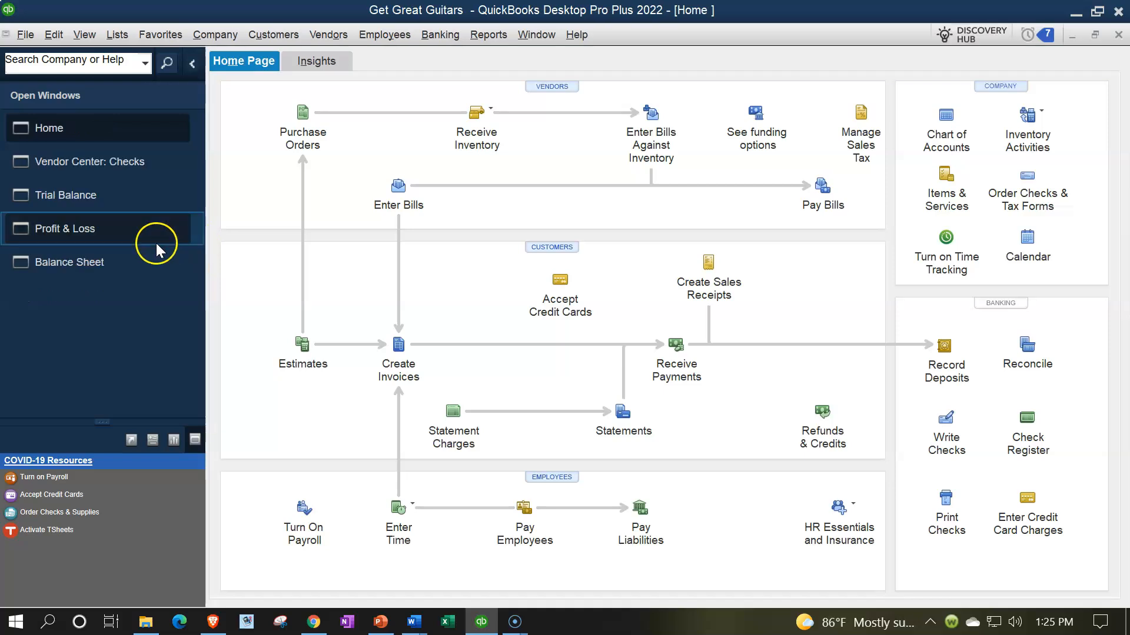
Step: From the Trial Balance, review the Accounts Receivable transactions and the 01/23/2022 Eric Music invoice, closing both after viewing
left_click(91, 194)
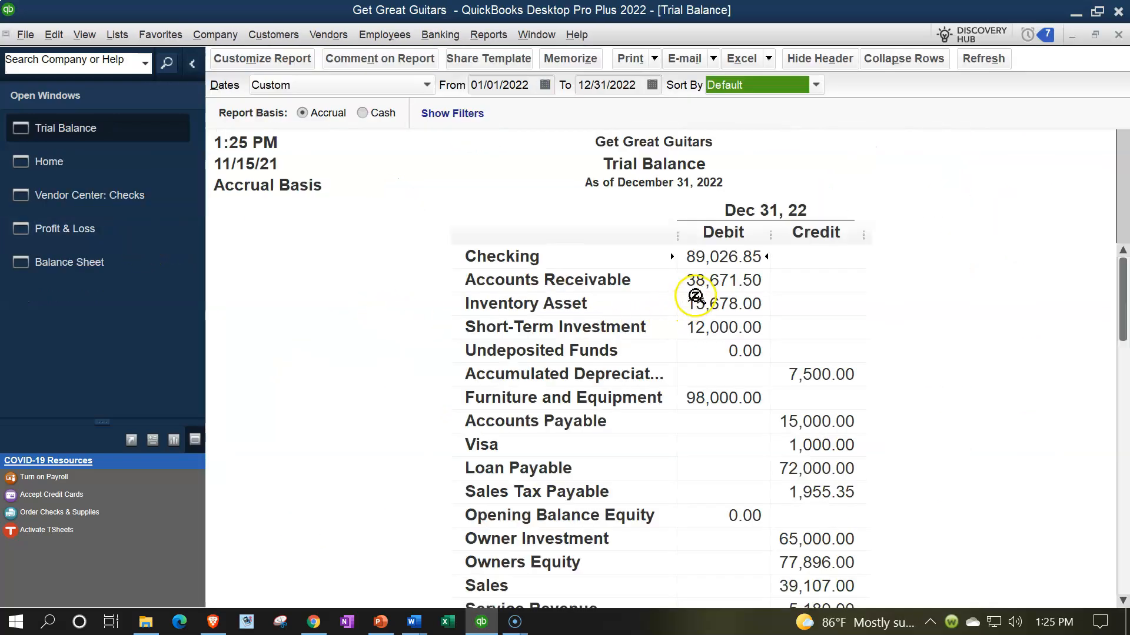
double_click(706, 281)
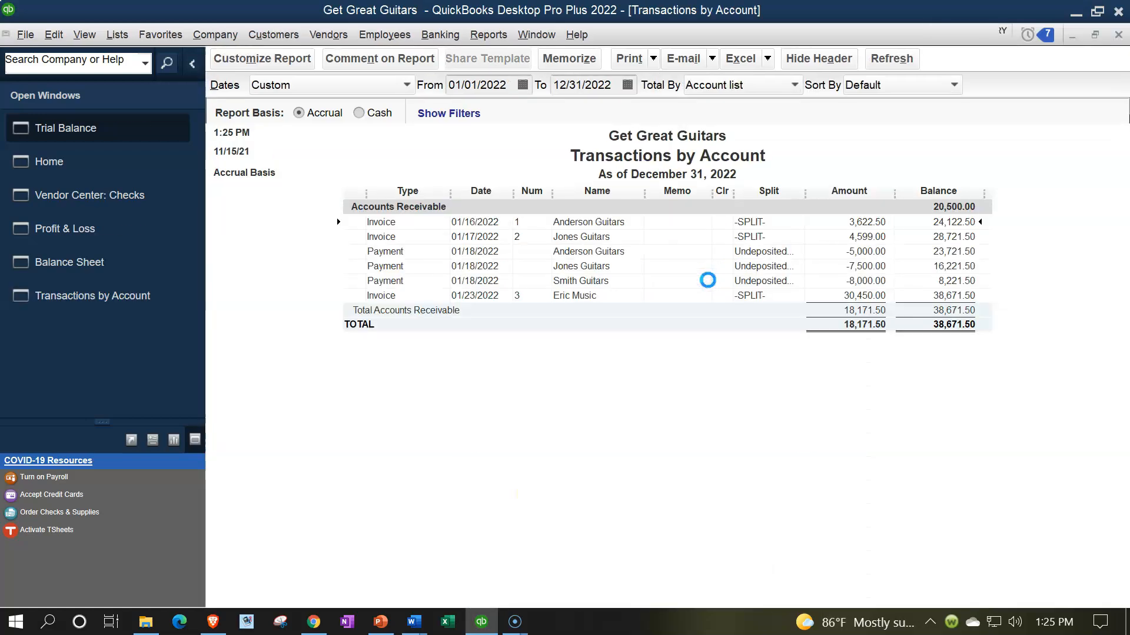
left_click(843, 302)
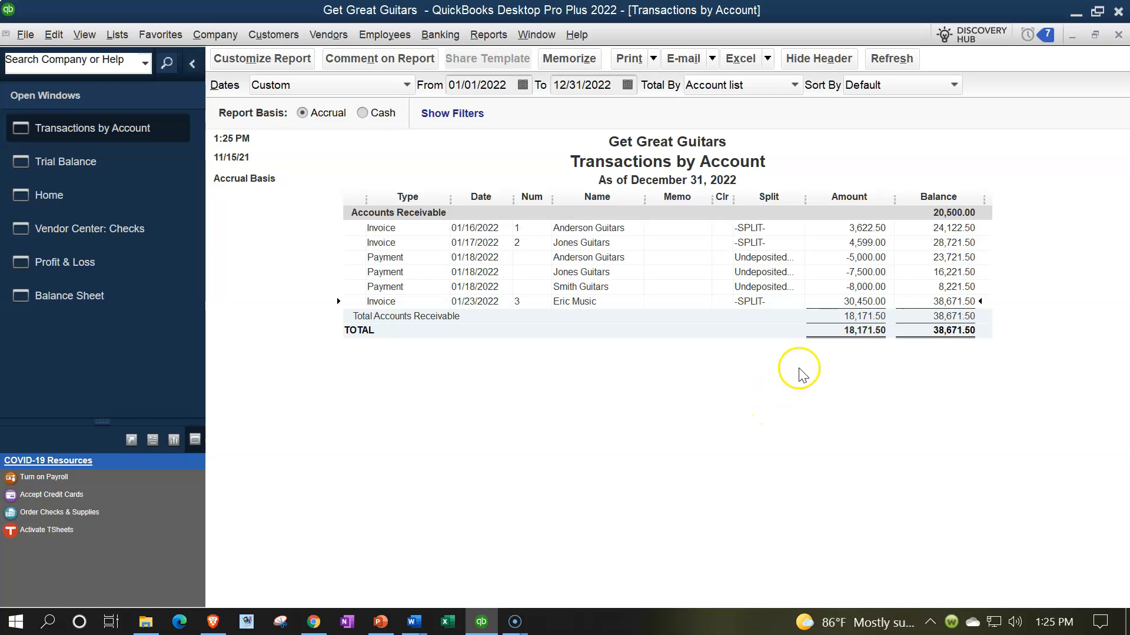
left_click(859, 303)
double_click(859, 302)
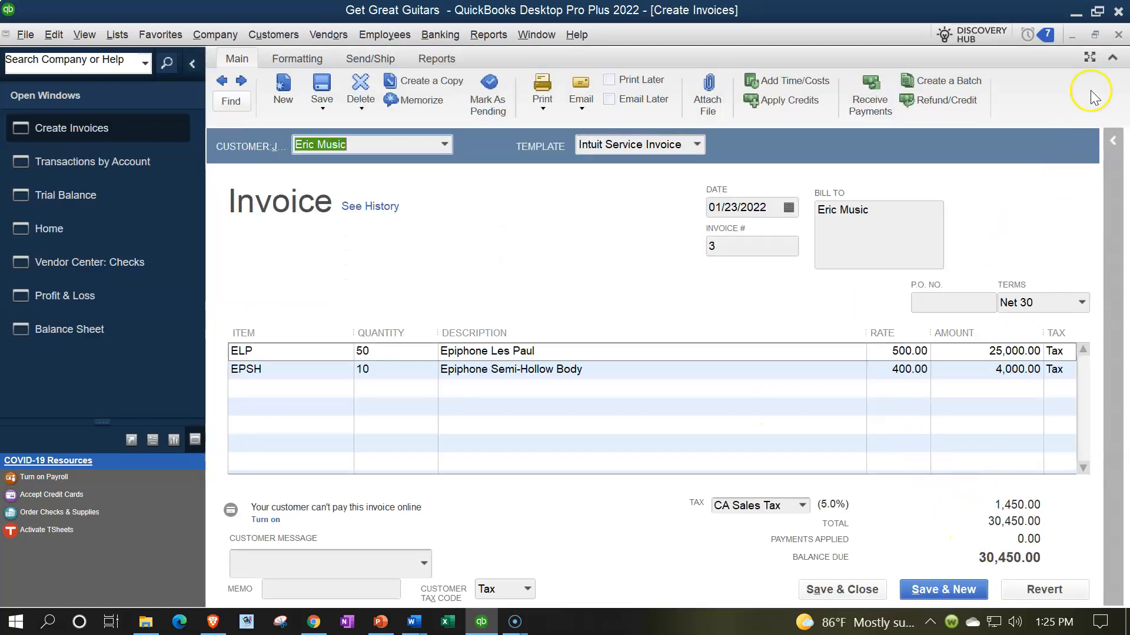
left_click(1120, 37)
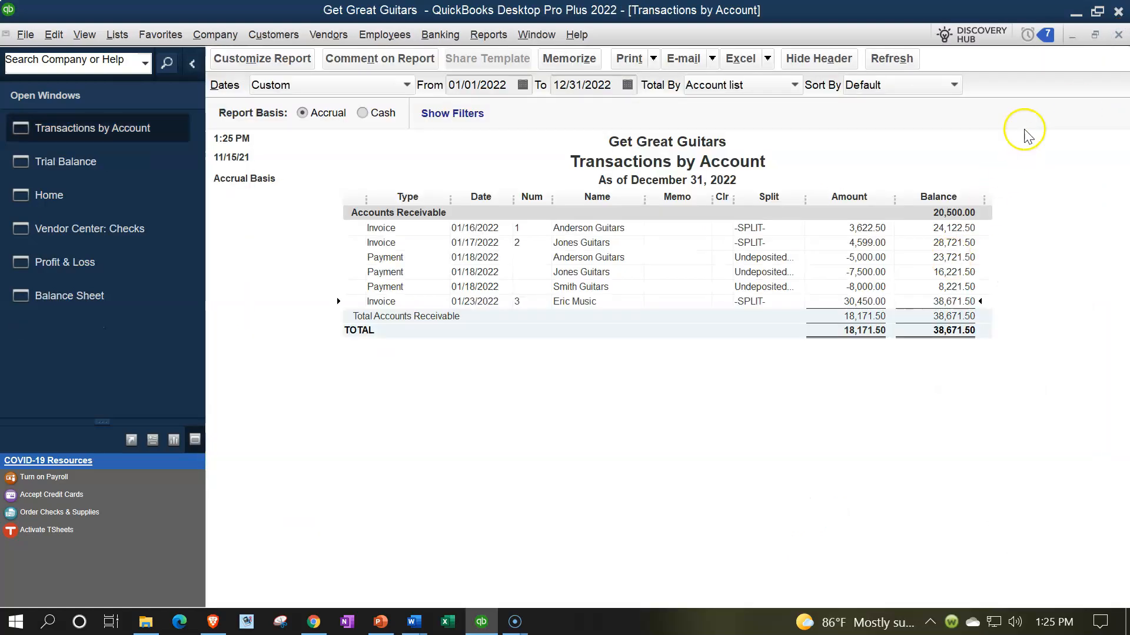
left_click(1118, 35)
Step: Review the Sales account's transactions from the Trial Balance and open the Eric Music Les Paul sale's invoice, closing both after viewing
scroll(853, 386, "down", 1)
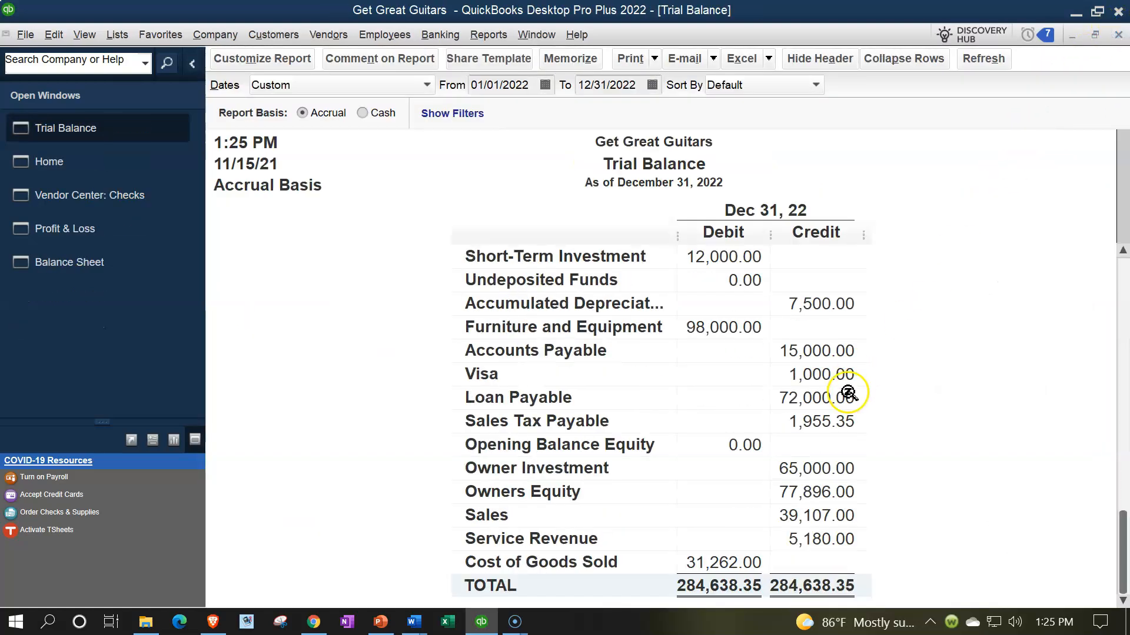
double_click(799, 517)
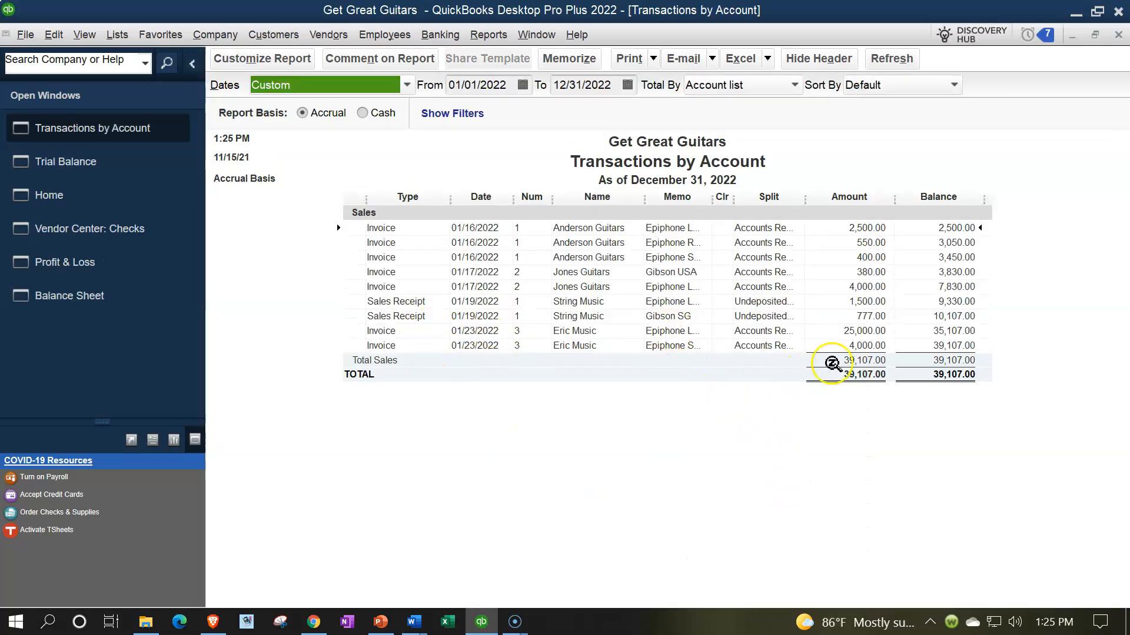
left_click(834, 331)
double_click(833, 331)
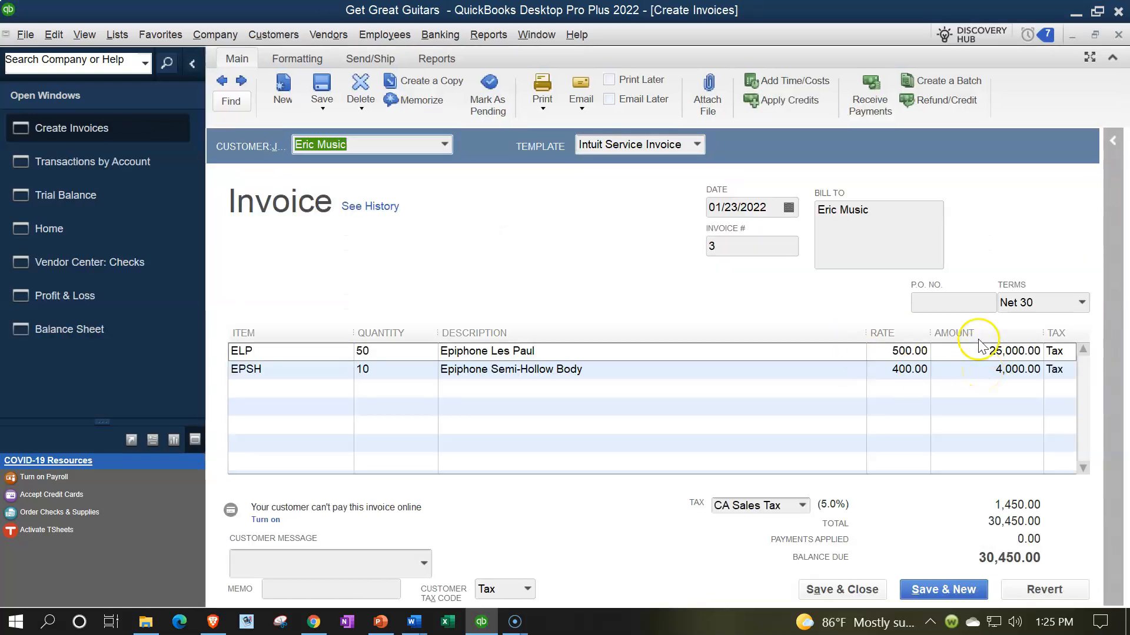
left_click(1117, 36)
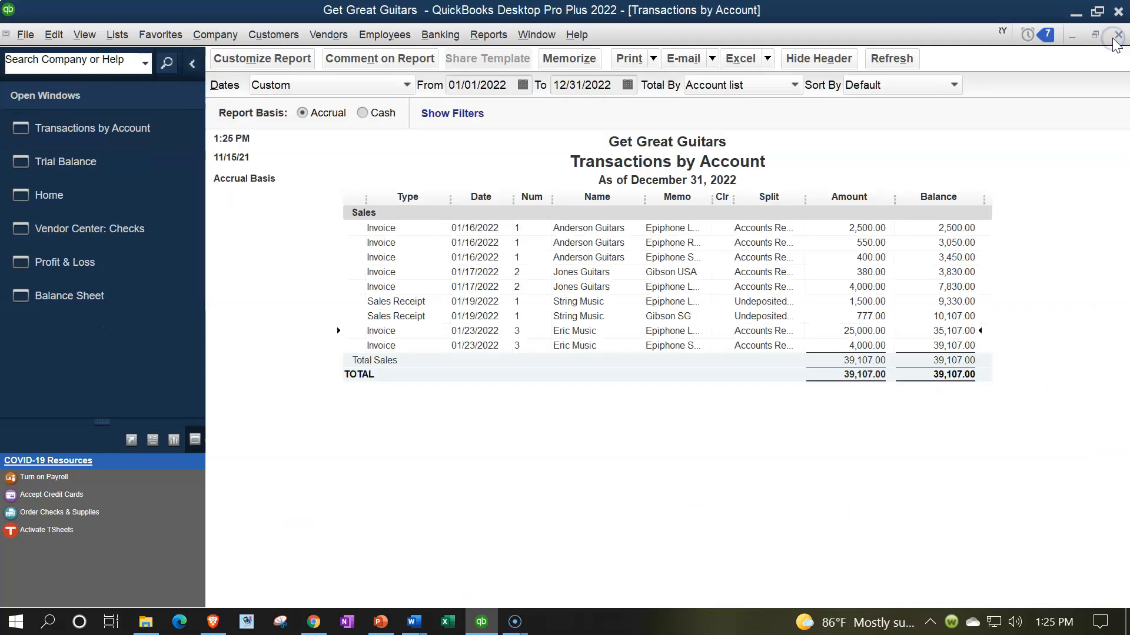
left_click(1117, 35)
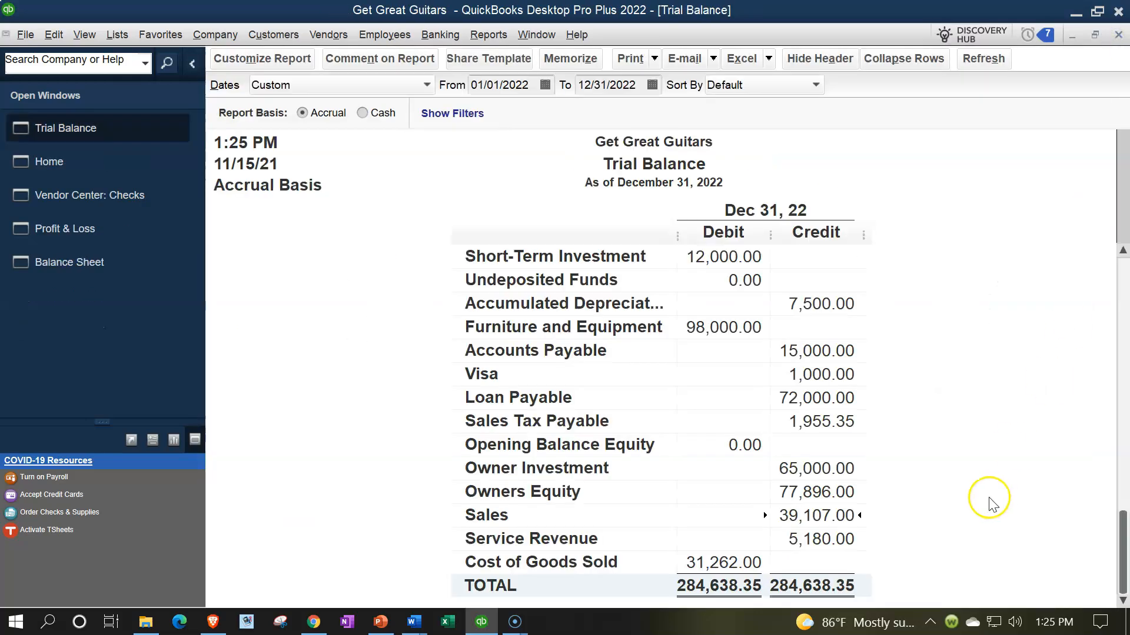
Step: Review the transactions behind Sales Tax Payable and Inventory Asset on the Trial Balance, closing each detail report
double_click(834, 422)
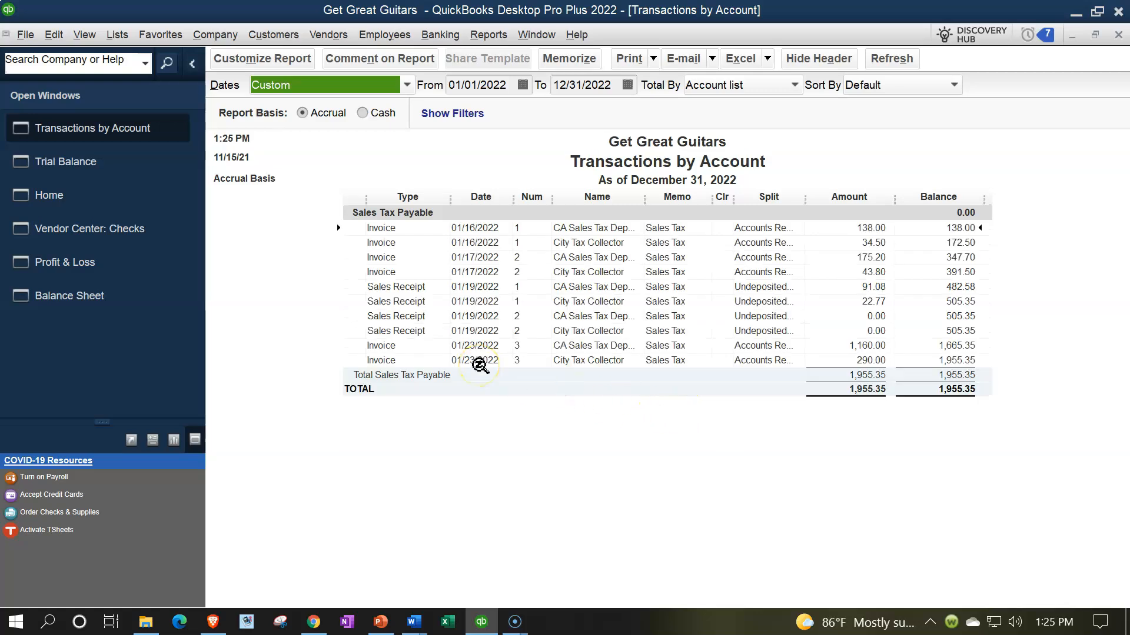
left_click(1120, 36)
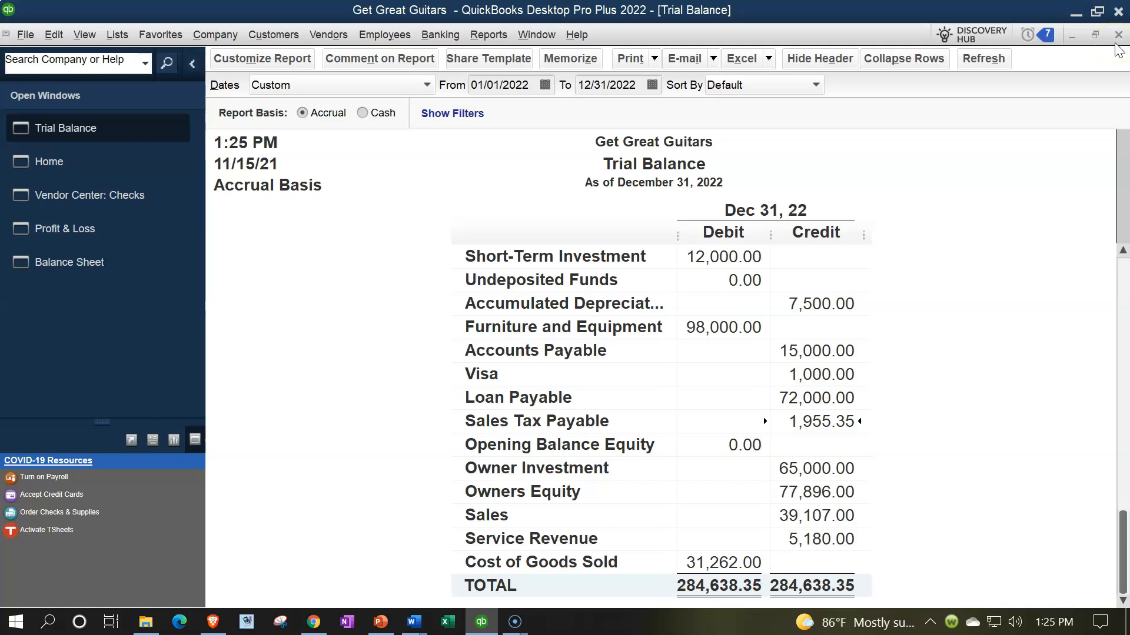
scroll(671, 530, "up", 3)
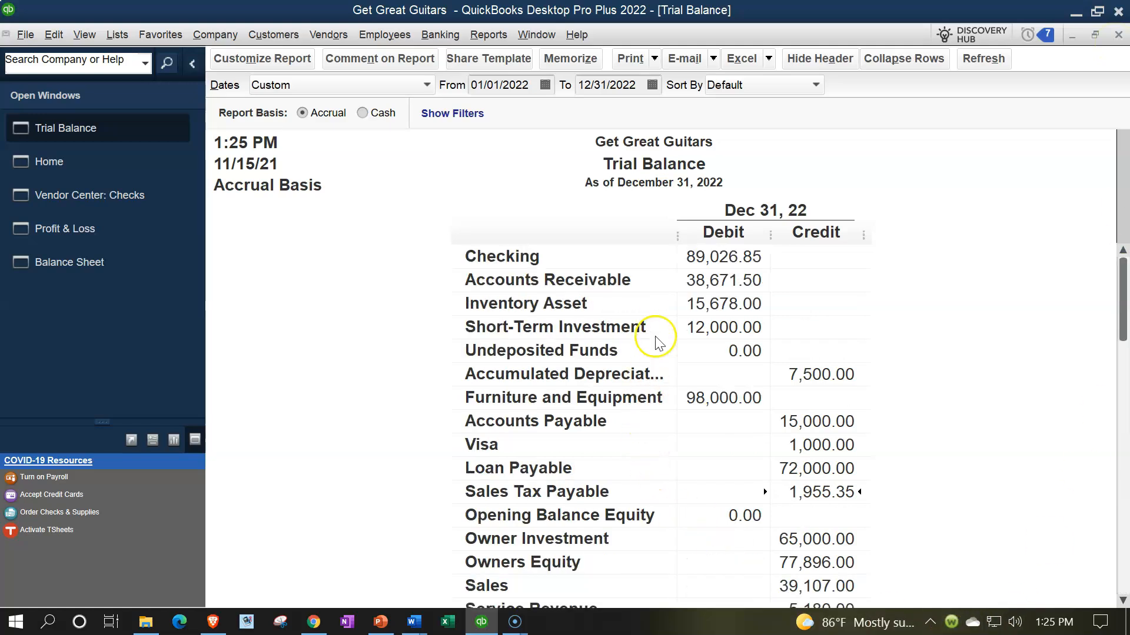
double_click(703, 304)
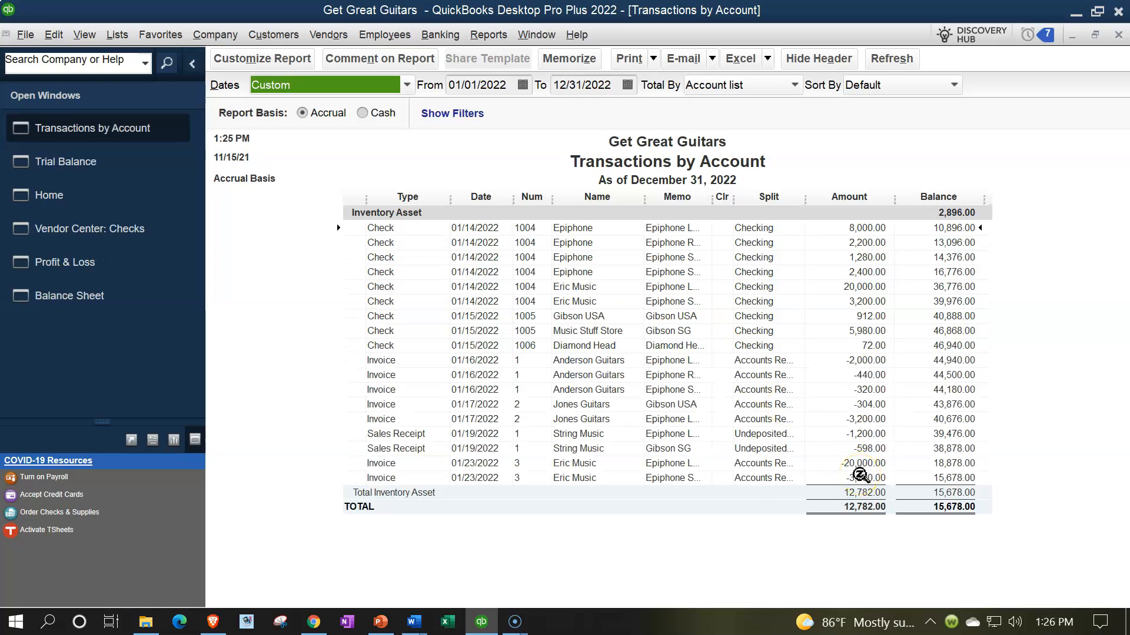
left_click(1117, 36)
Step: Review the Cost of Goods Sold transactions and the invoice behind Eric Music's Les Paul cost, then return to the Trial Balance
scroll(926, 432, "down", 2)
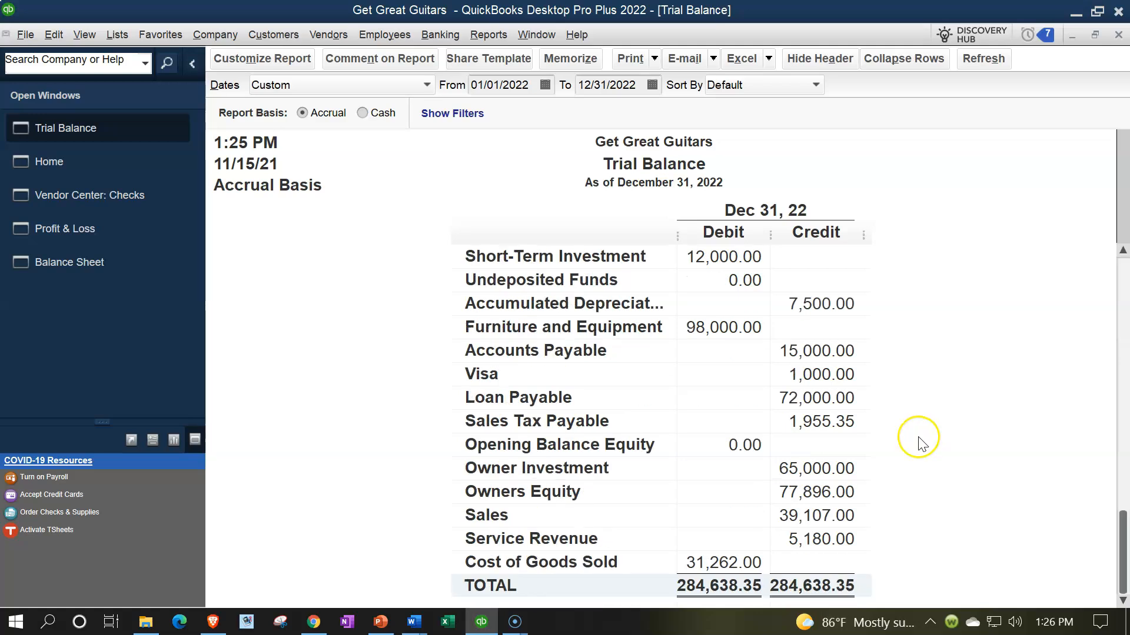
double_click(714, 561)
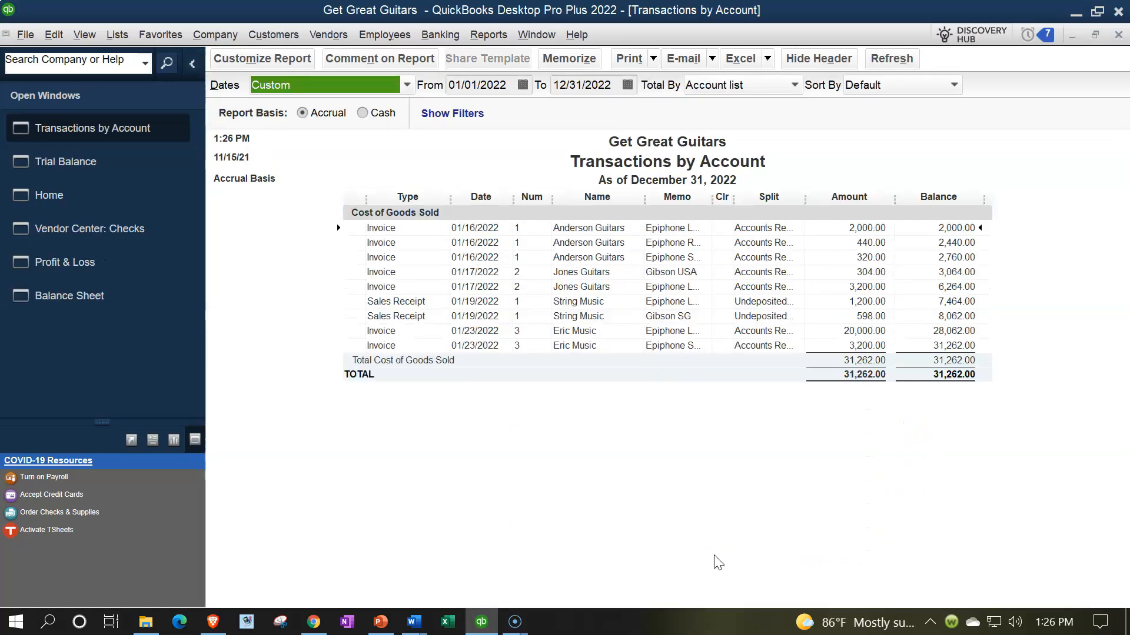
double_click(872, 333)
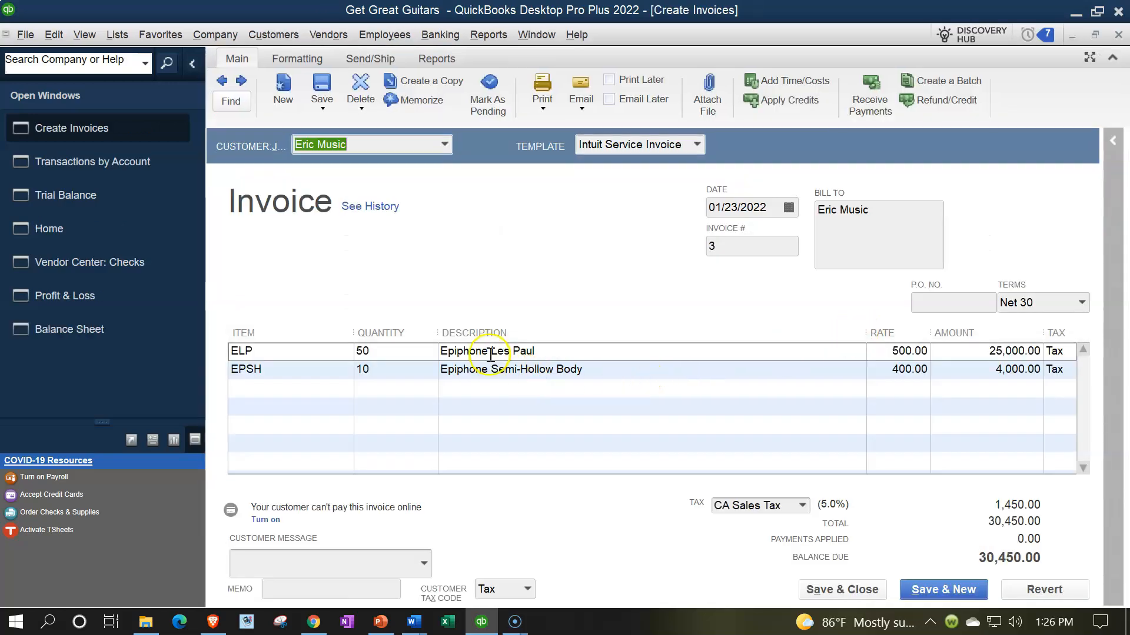
left_click(1117, 35)
left_click(1118, 35)
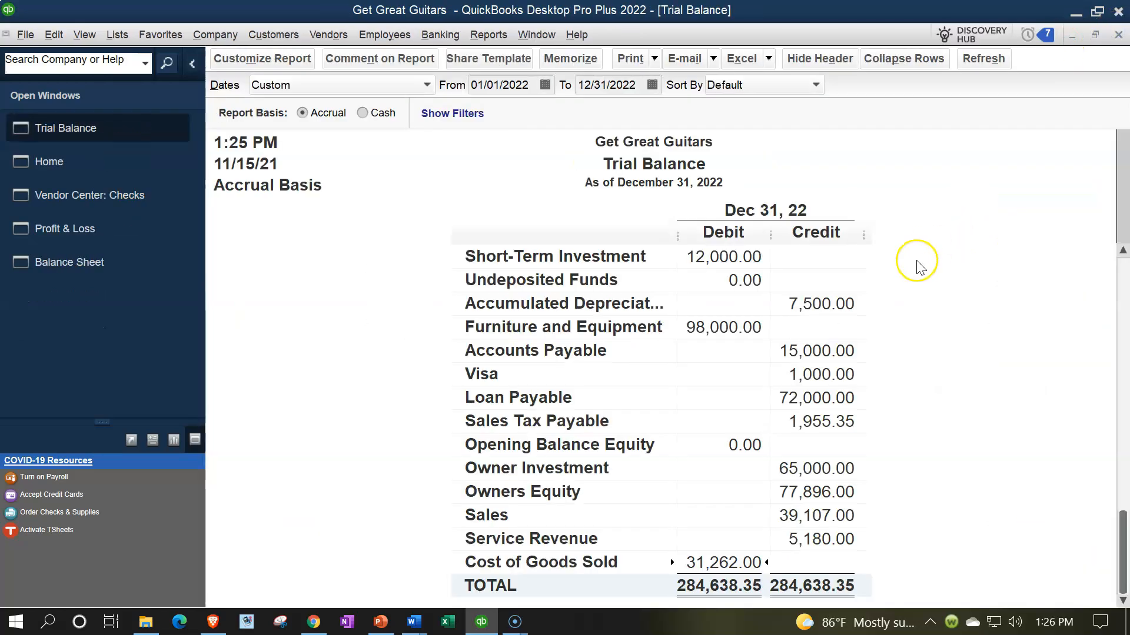
scroll(829, 438, "up", 2)
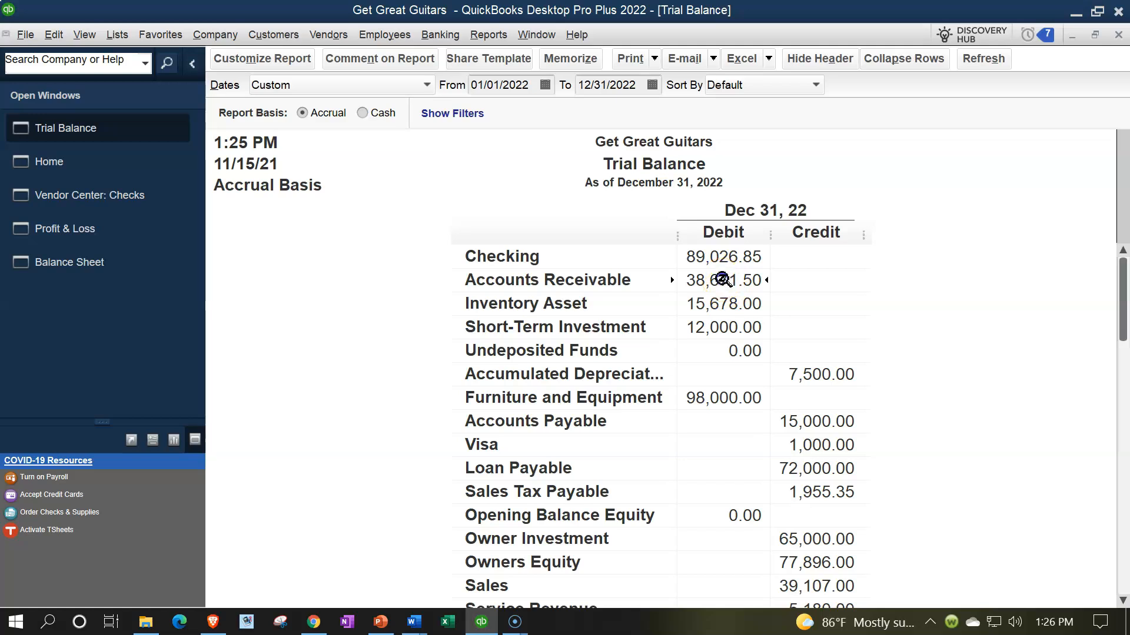
left_click(486, 34)
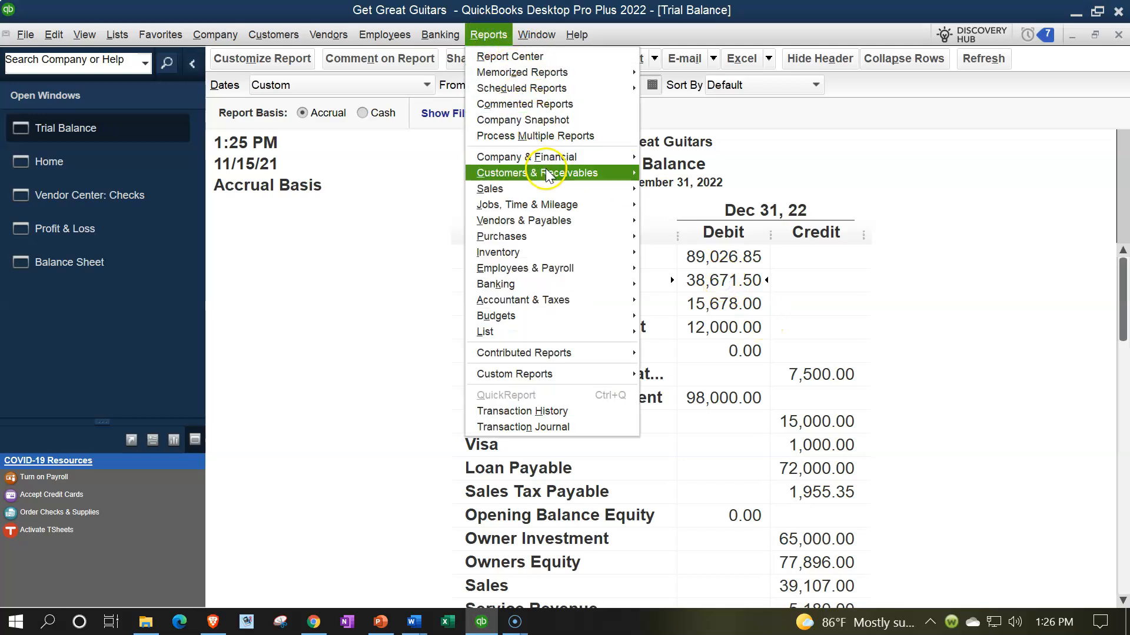
mouse_move(547, 173)
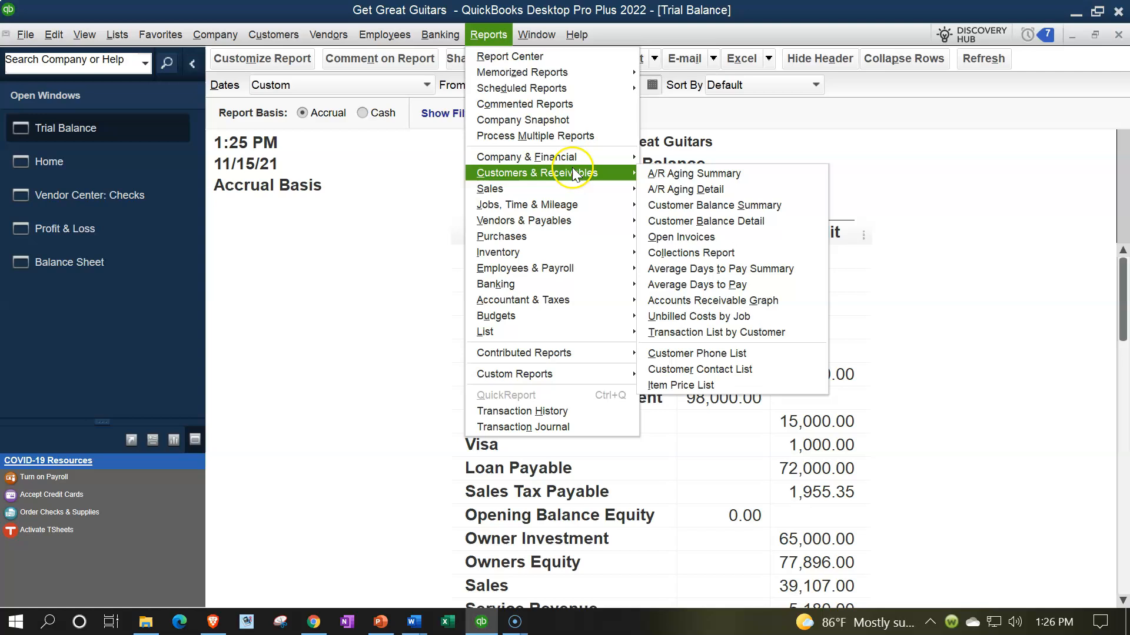
left_click(663, 225)
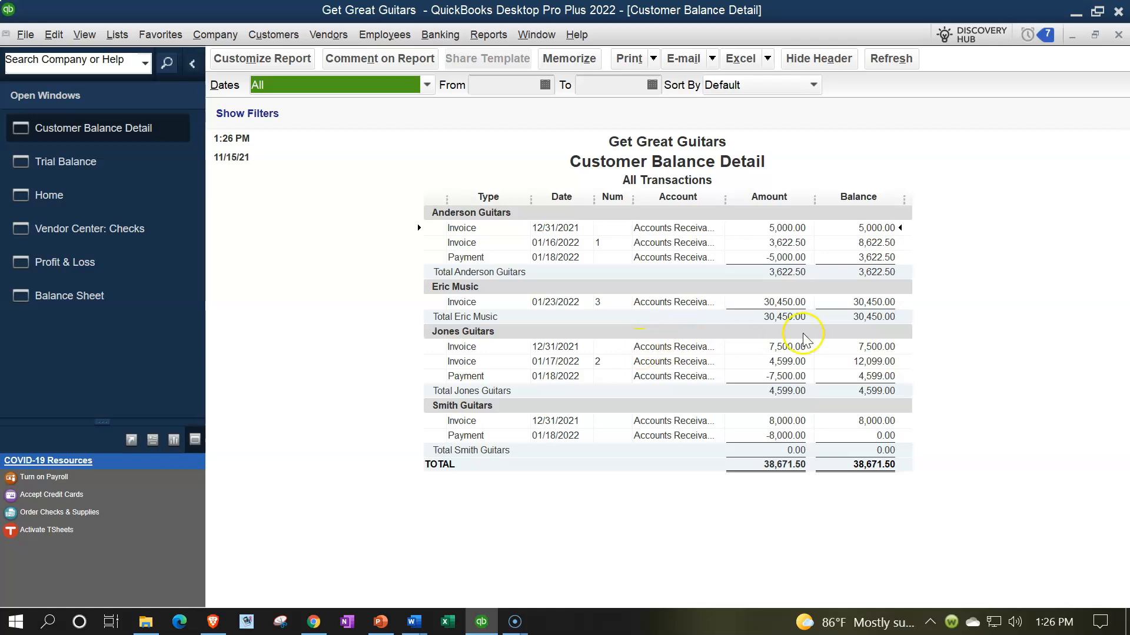
left_click(791, 302)
left_click(782, 464)
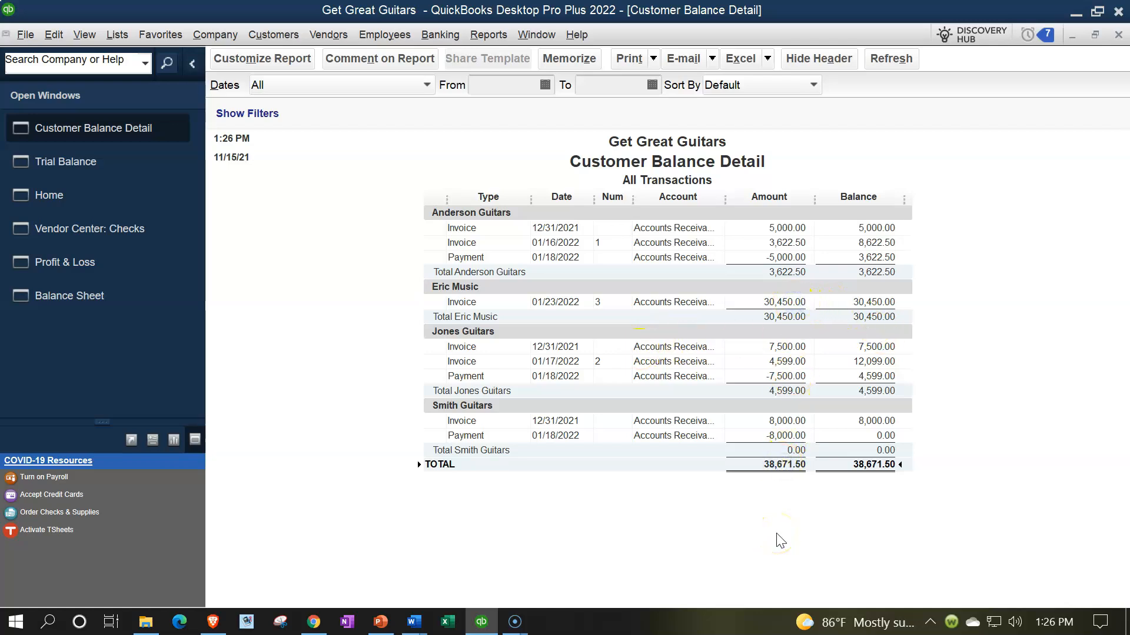
Step: Run the Inventory Valuation Summary as of 12/31/2022 and compare its asset value with Inventory Asset on the Trial Balance
left_click(89, 162)
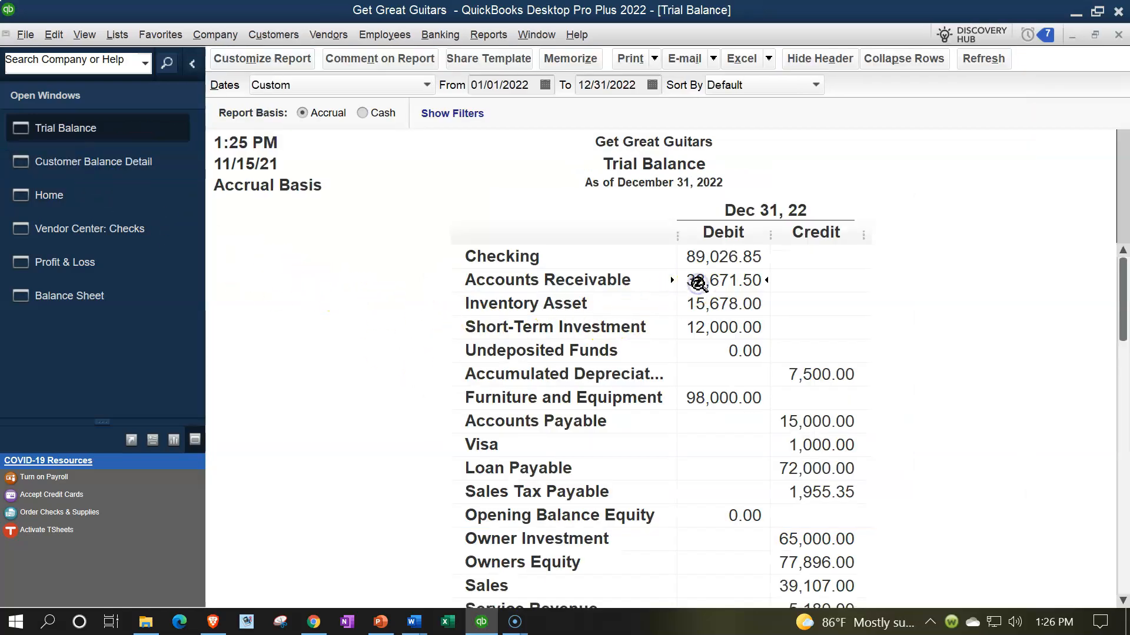
left_click(701, 309)
left_click(486, 34)
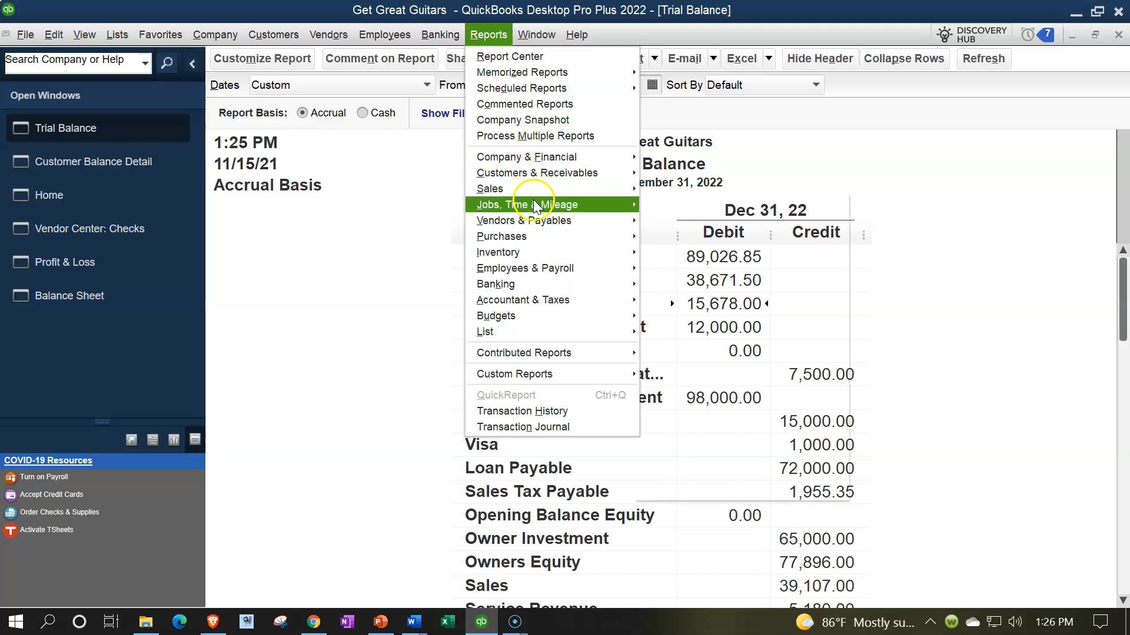
mouse_move(546, 246)
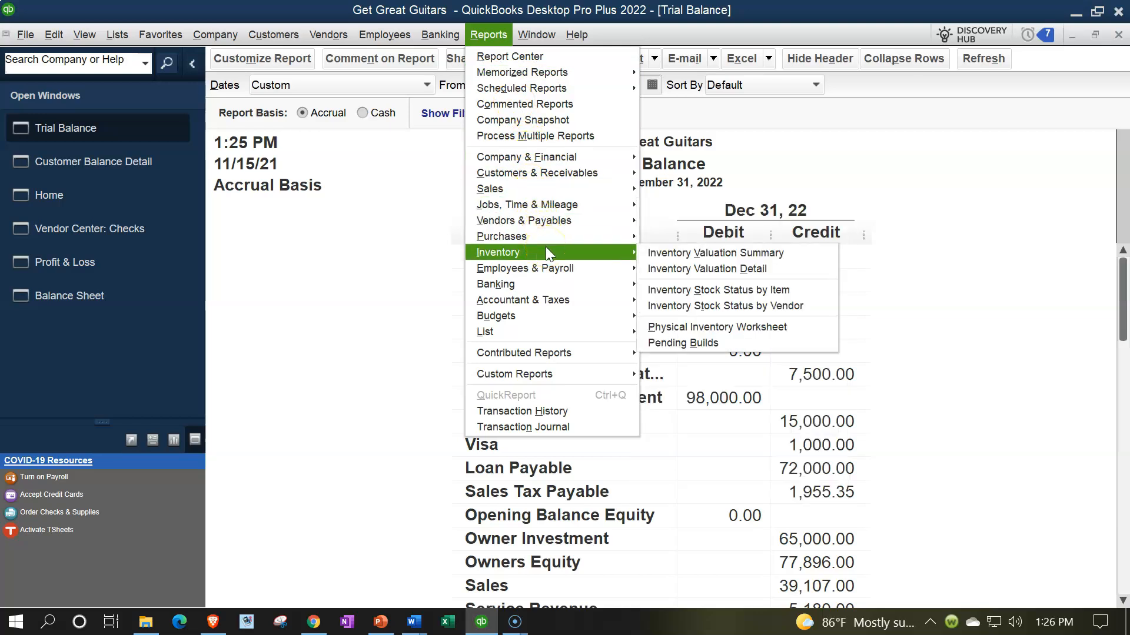
left_click(660, 254)
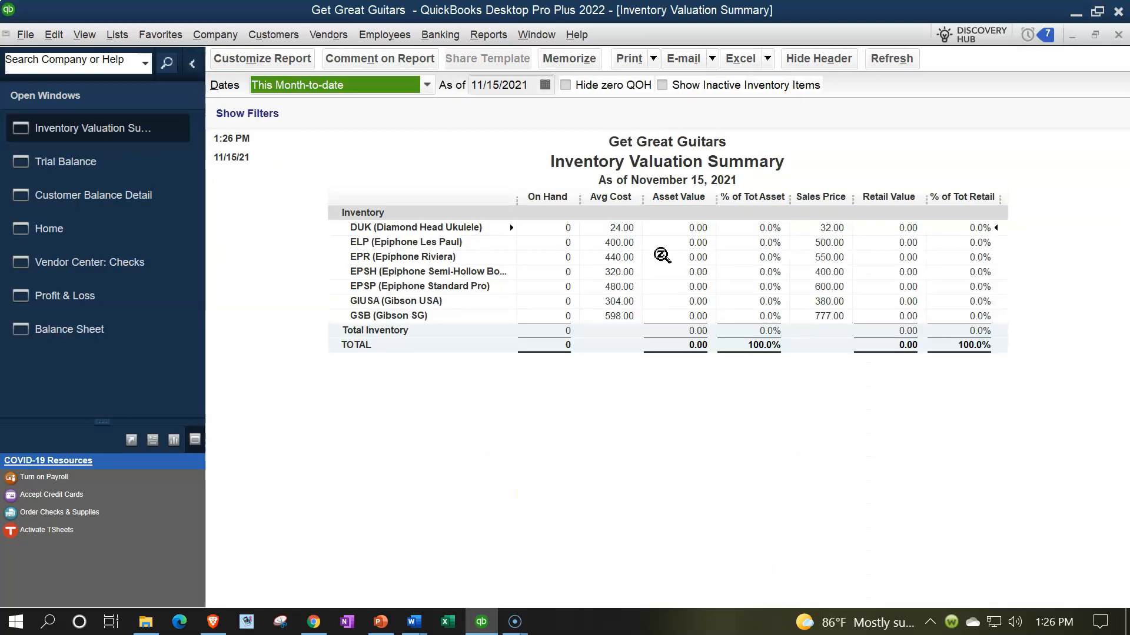
key("Tab")
type("12312")
key("Tab")
left_click(674, 316)
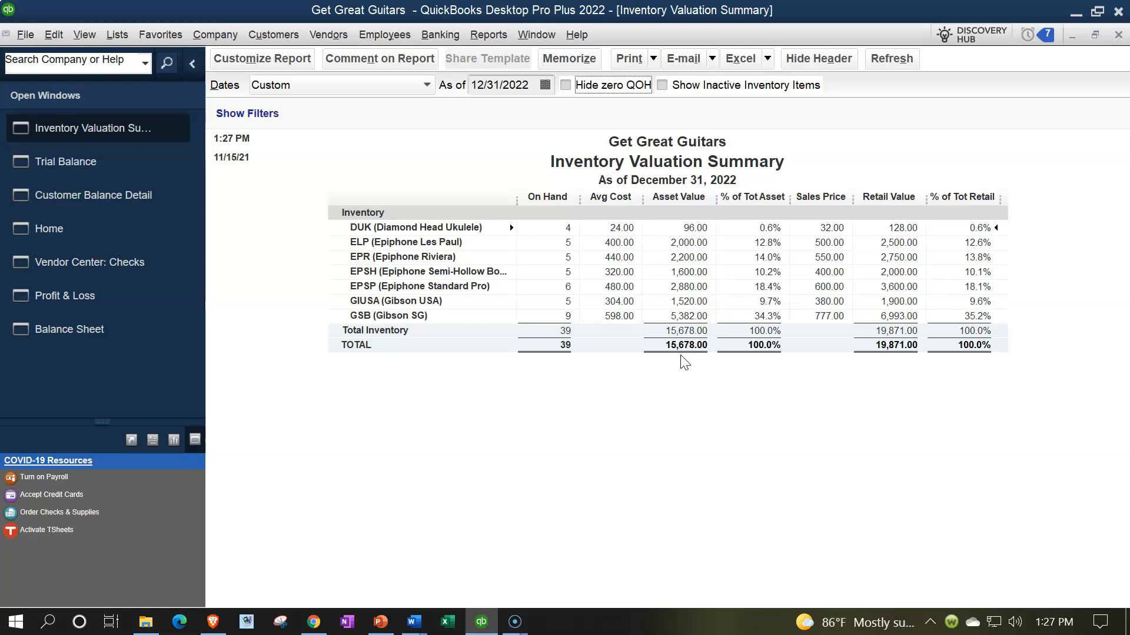
left_click(94, 161)
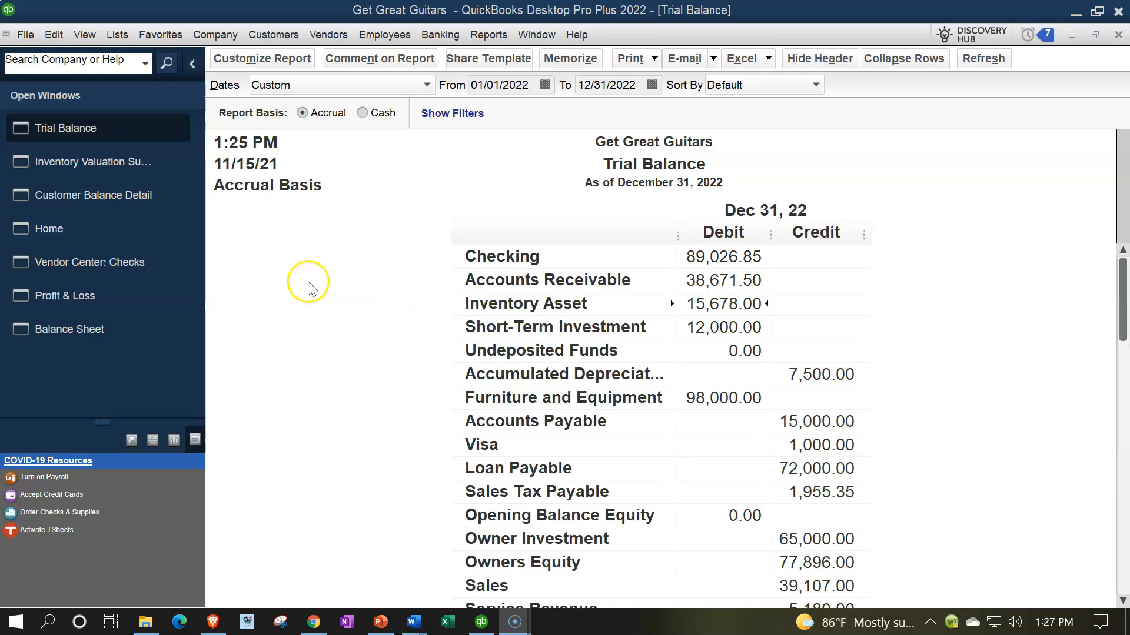
Step: Browse the saved purchase orders from the home page, check Gibson USA's order assigned to Music Stuff Store, and close the form
left_click(96, 236)
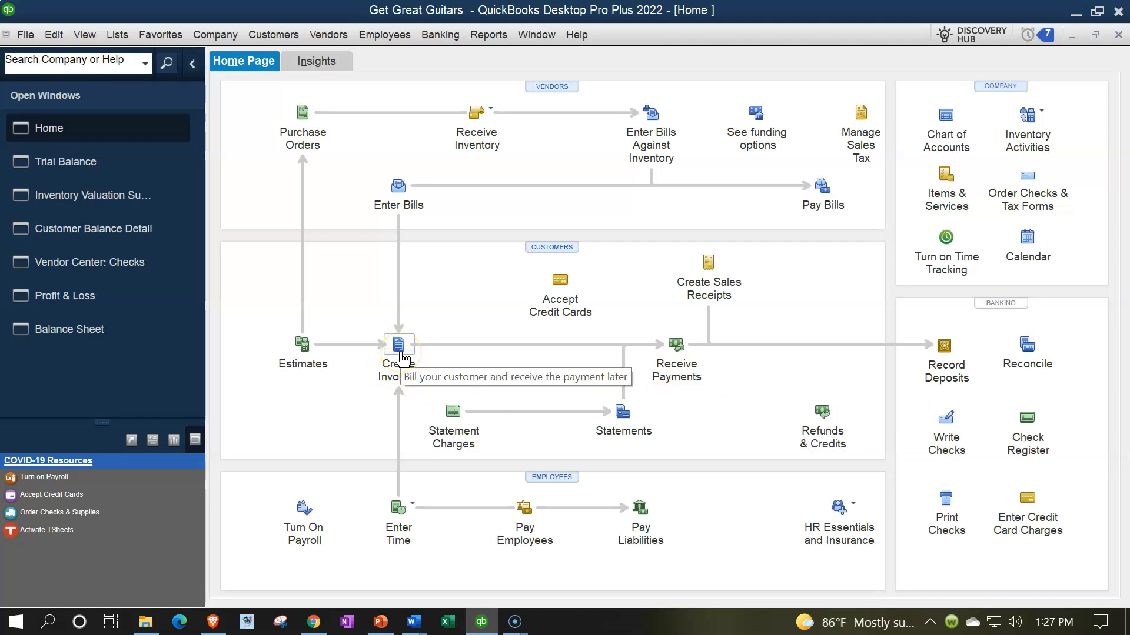
left_click(306, 124)
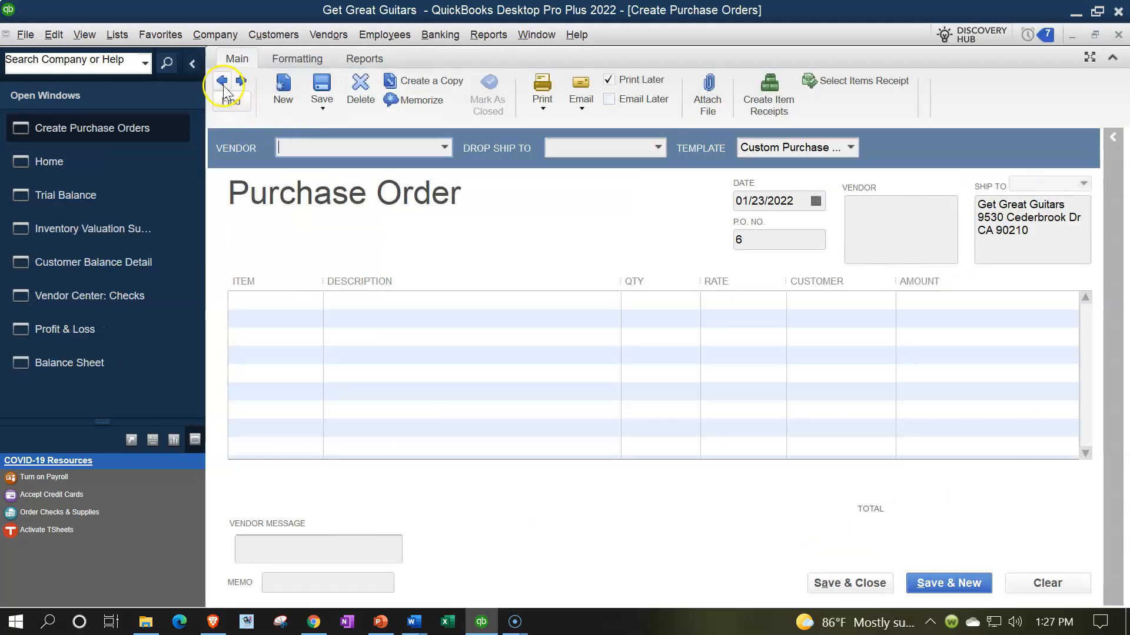
left_click(222, 84)
left_click(222, 83)
left_click(223, 84)
left_click(222, 83)
left_click(222, 83)
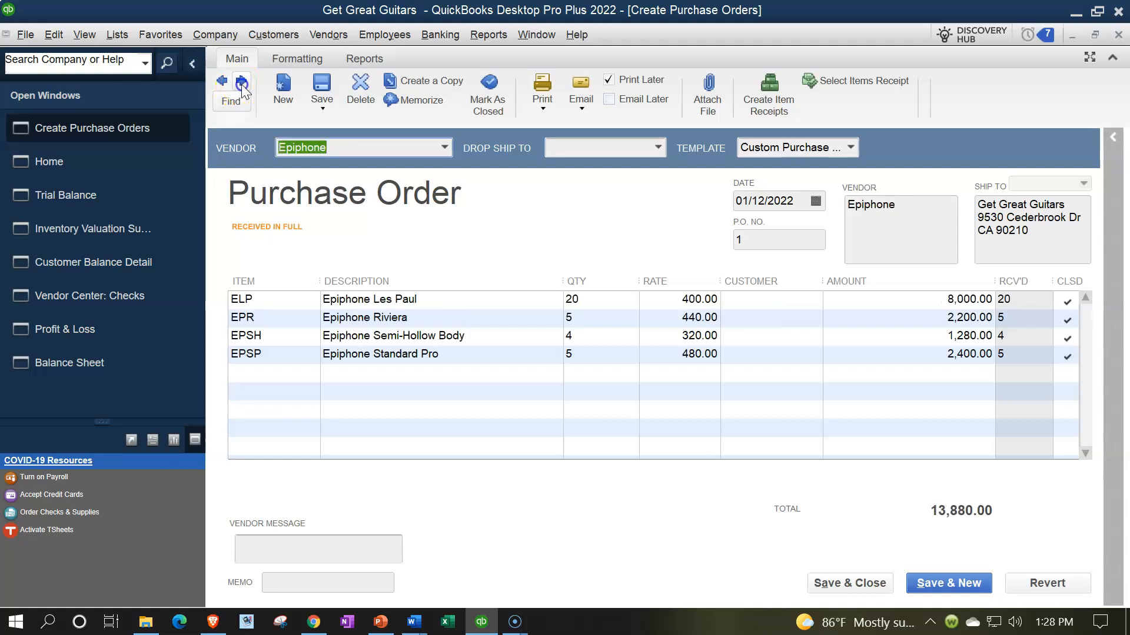
left_click(242, 84)
left_click(241, 83)
left_click(241, 83)
left_click(242, 83)
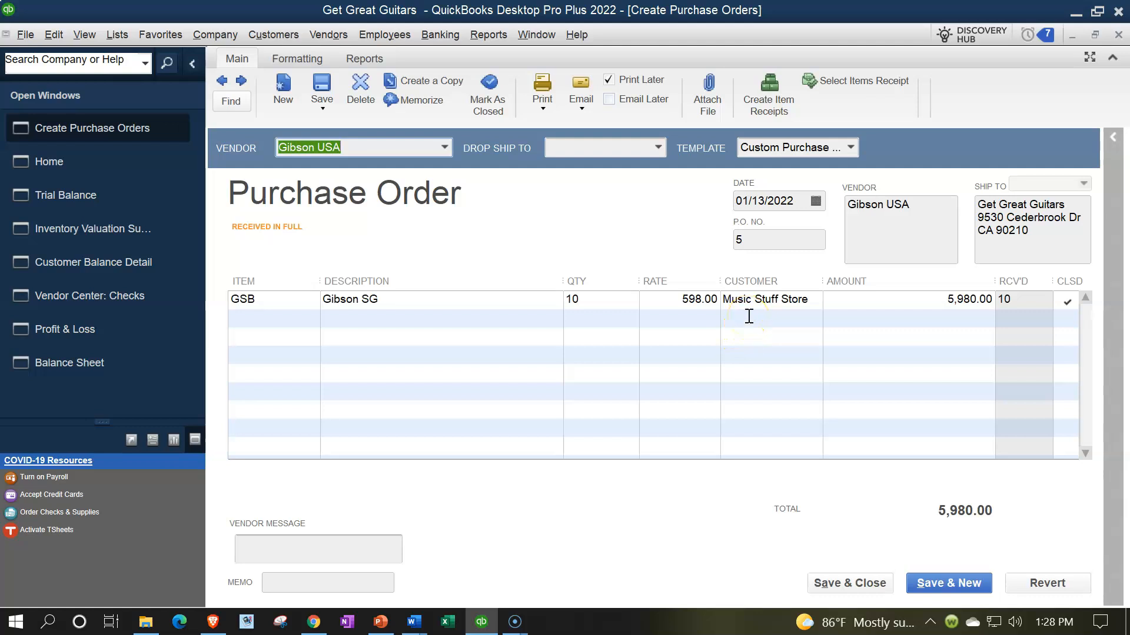
left_click(1118, 37)
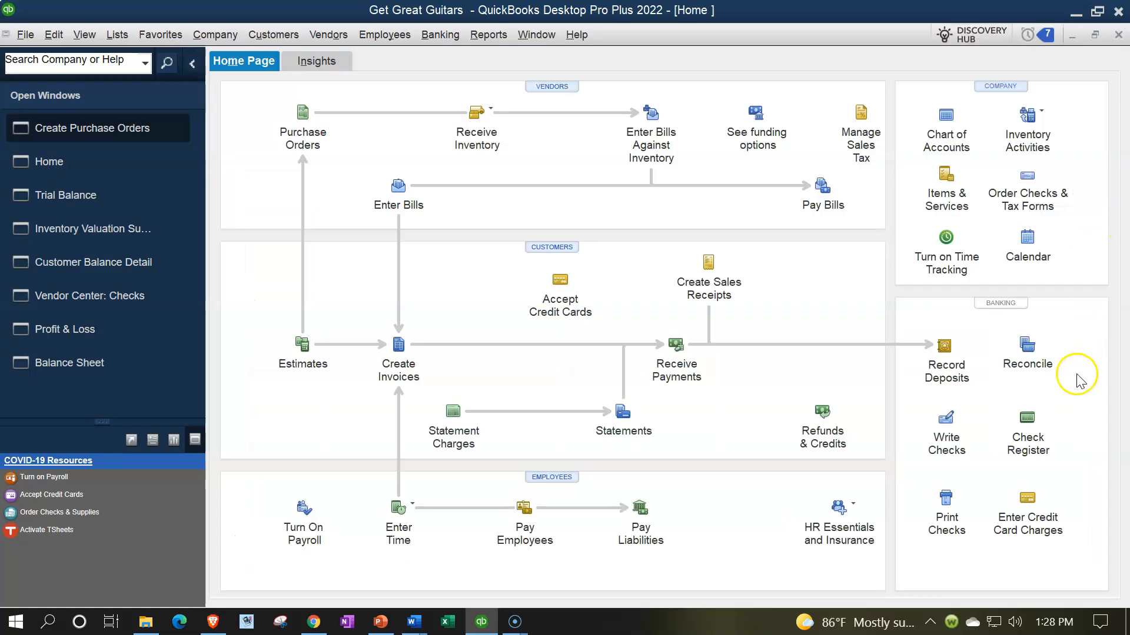
Step: Review the Gibson USA check's item lines and the billable Gibson SG assigned to Music Stuff Store, then close the check
left_click(945, 424)
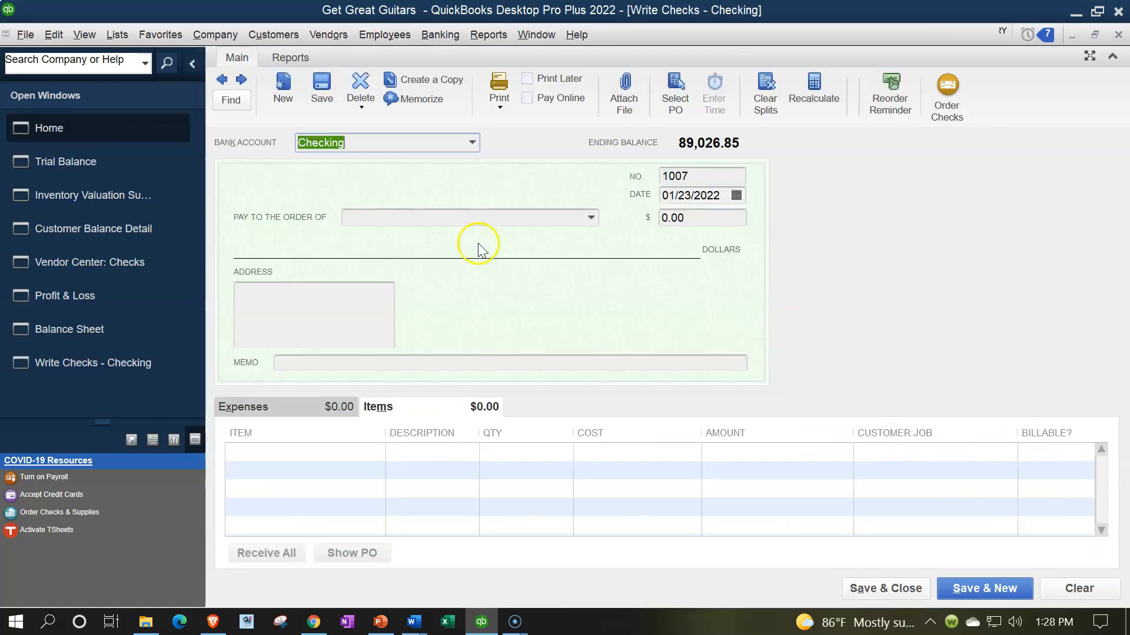
left_click(221, 80)
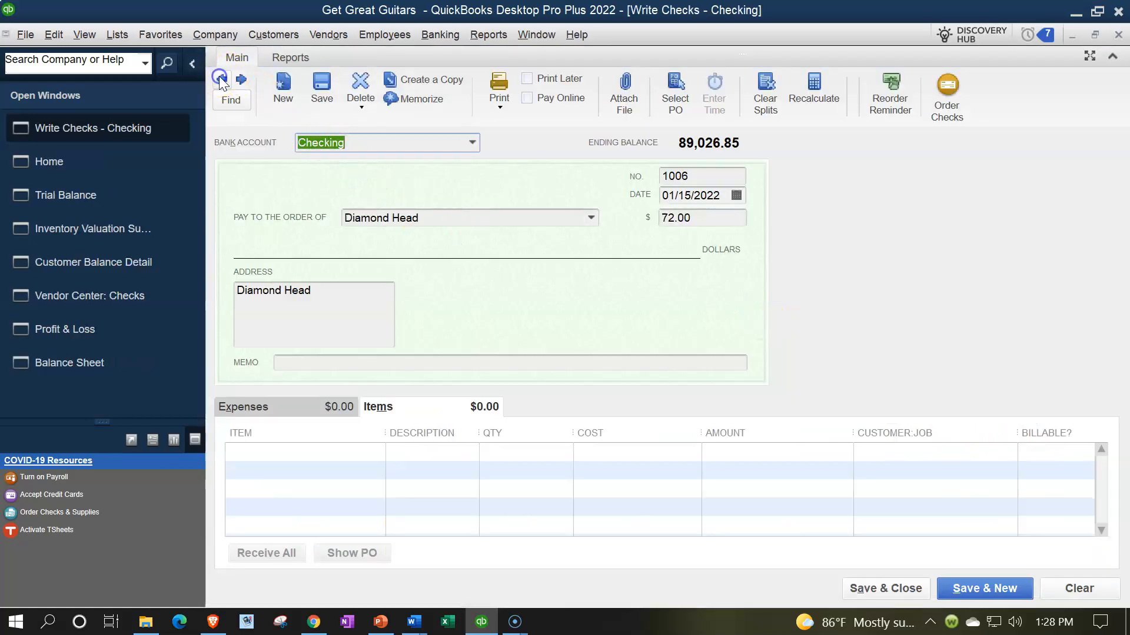
left_click(222, 80)
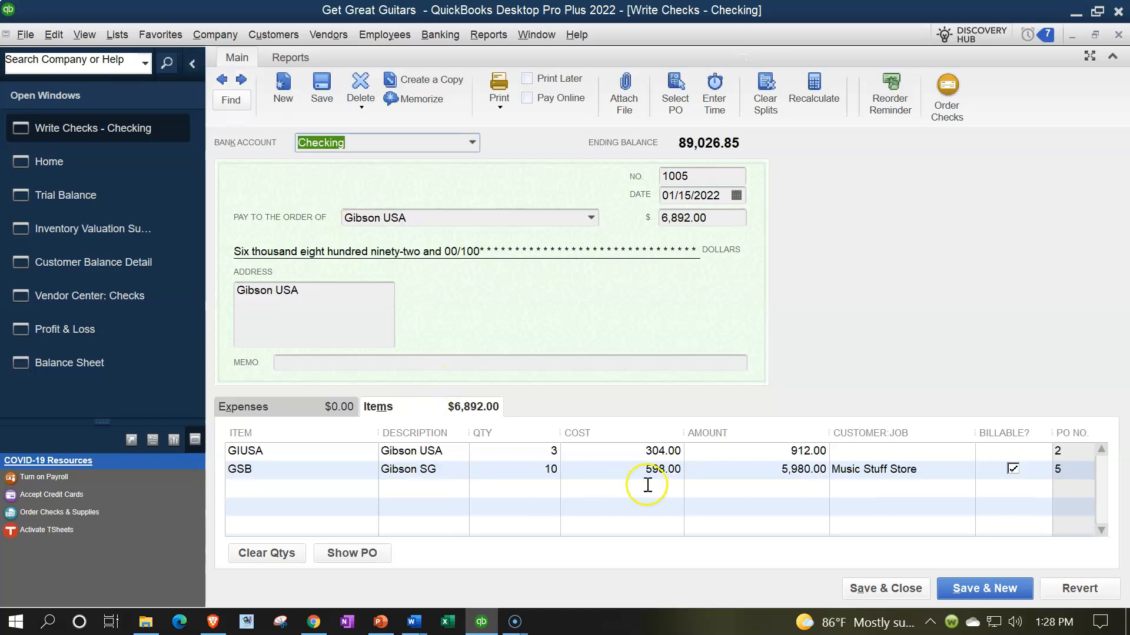
left_click(999, 476)
left_click(1117, 35)
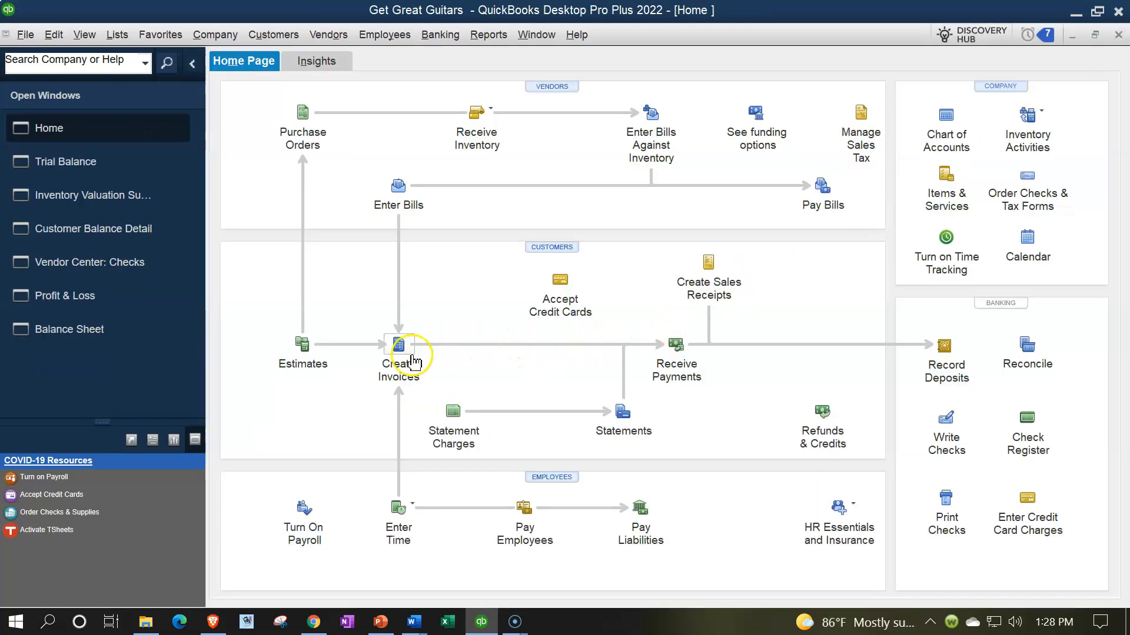
Step: Start an invoice for Music Stuff Store and add its outstanding billable Gibson SG item
left_click(403, 359)
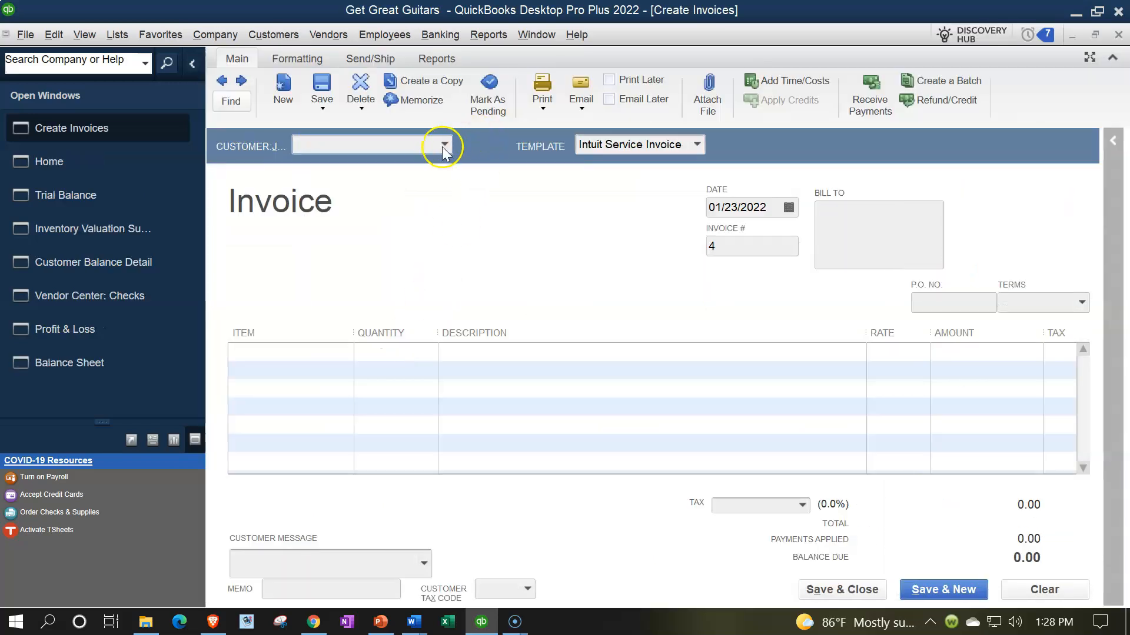
left_click(443, 145)
type("Music Stuff Store")
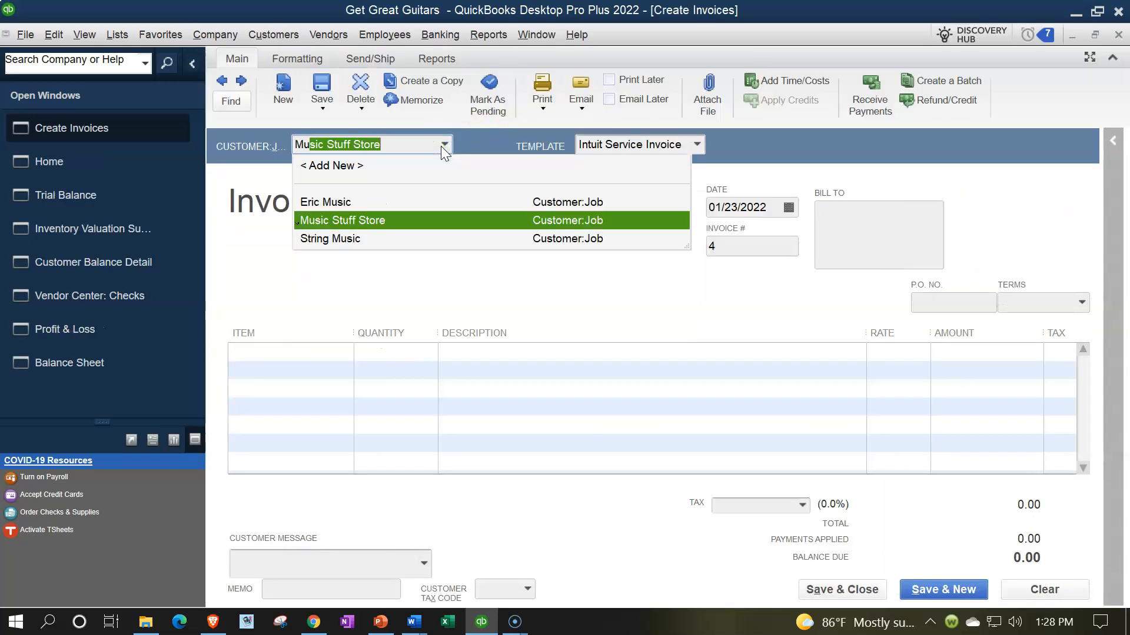
key("Tab")
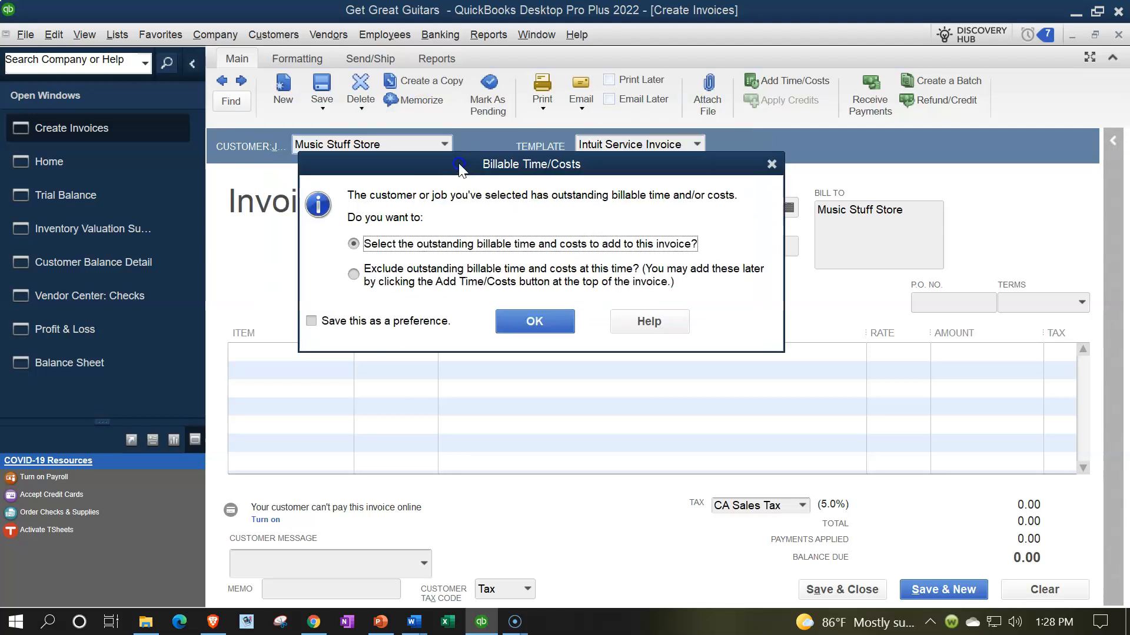
left_click(563, 386)
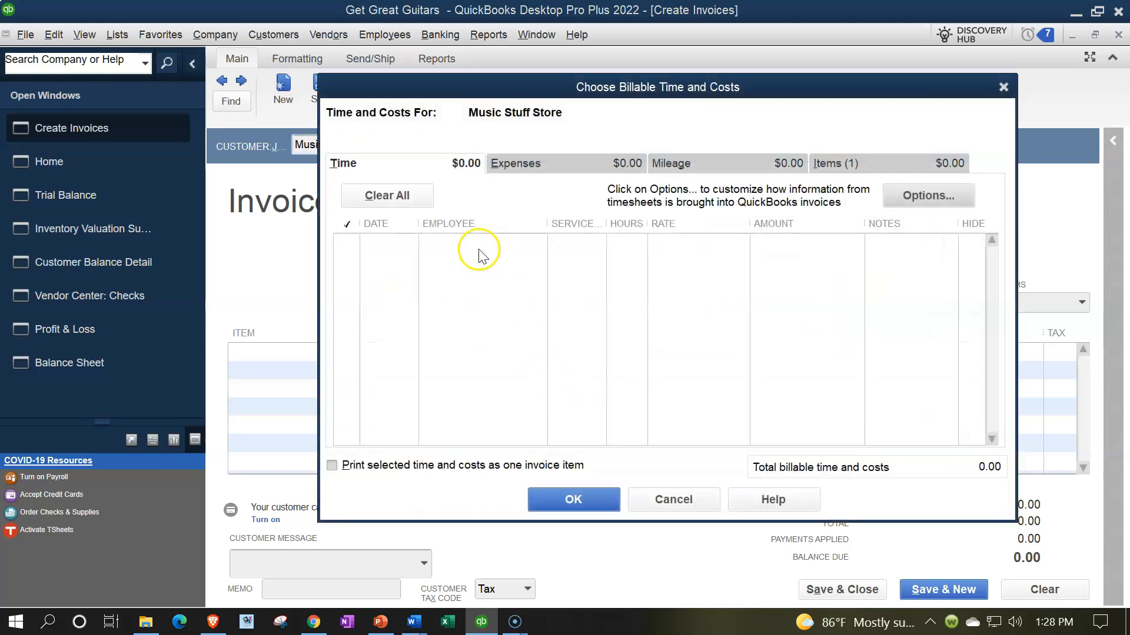
left_click(836, 165)
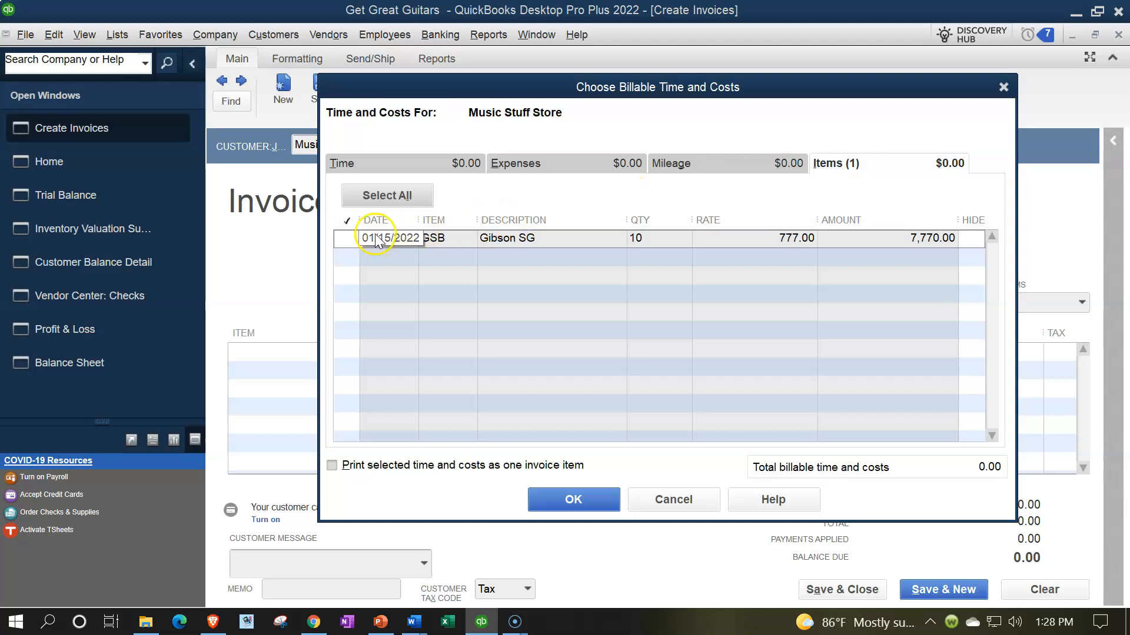
left_click(347, 238)
left_click(598, 493)
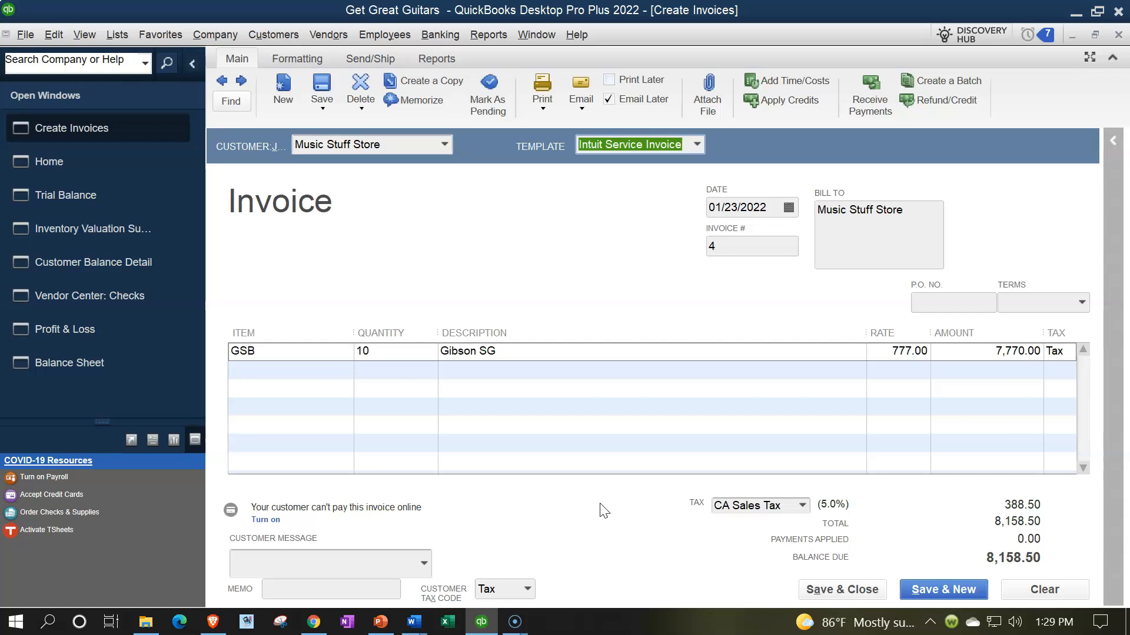
Step: Set the Music Stuff Store invoice's date to 01/24/2022 and terms to Net 30, and widen the Tax column
key("Tab")
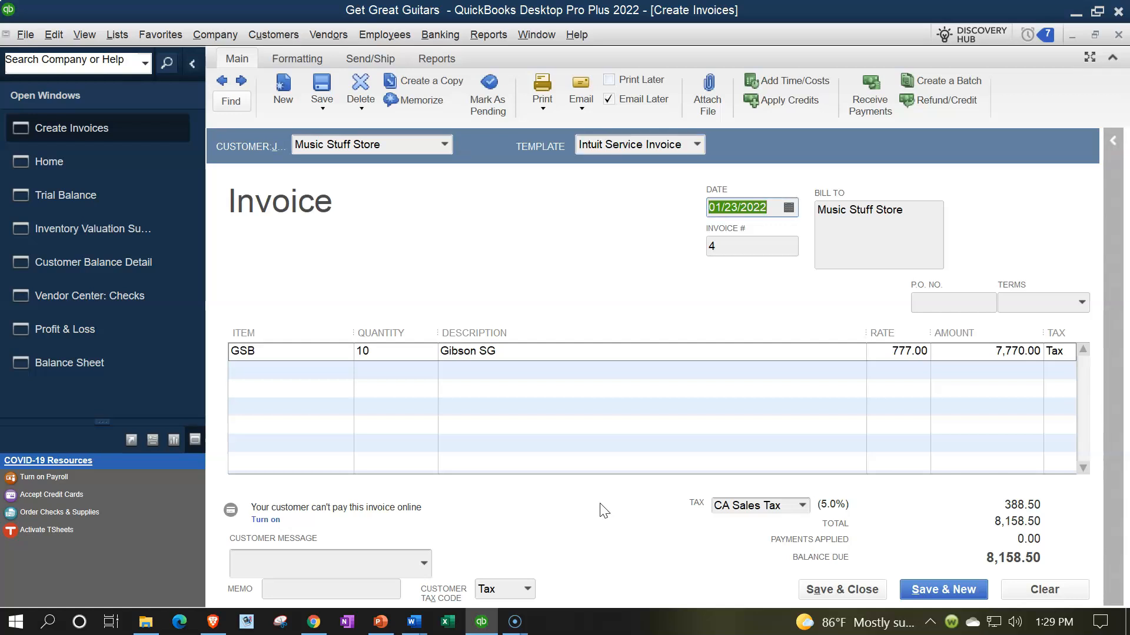
key("Tab")
key("Tab")
key("Tab")
key("Tab")
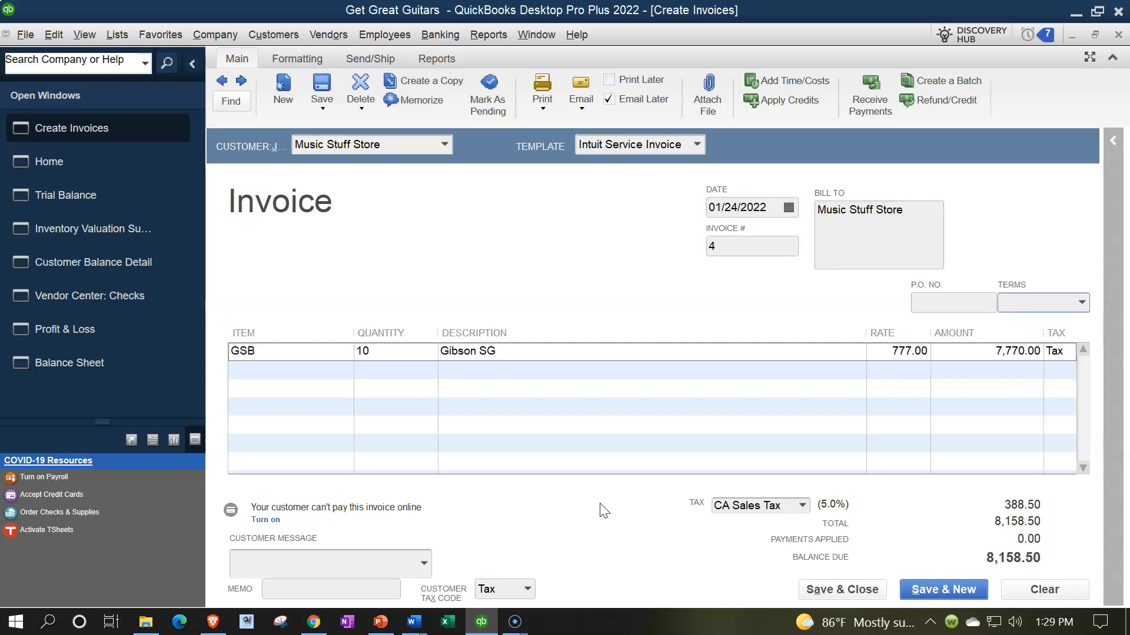
left_click(1081, 302)
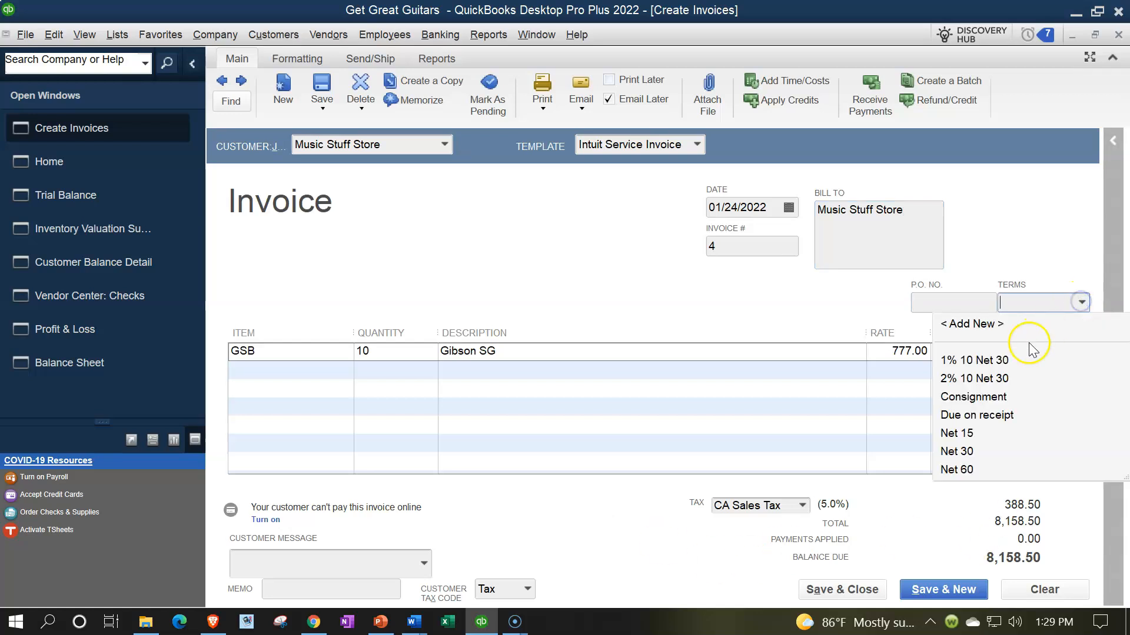
left_click(958, 451)
key("Tab")
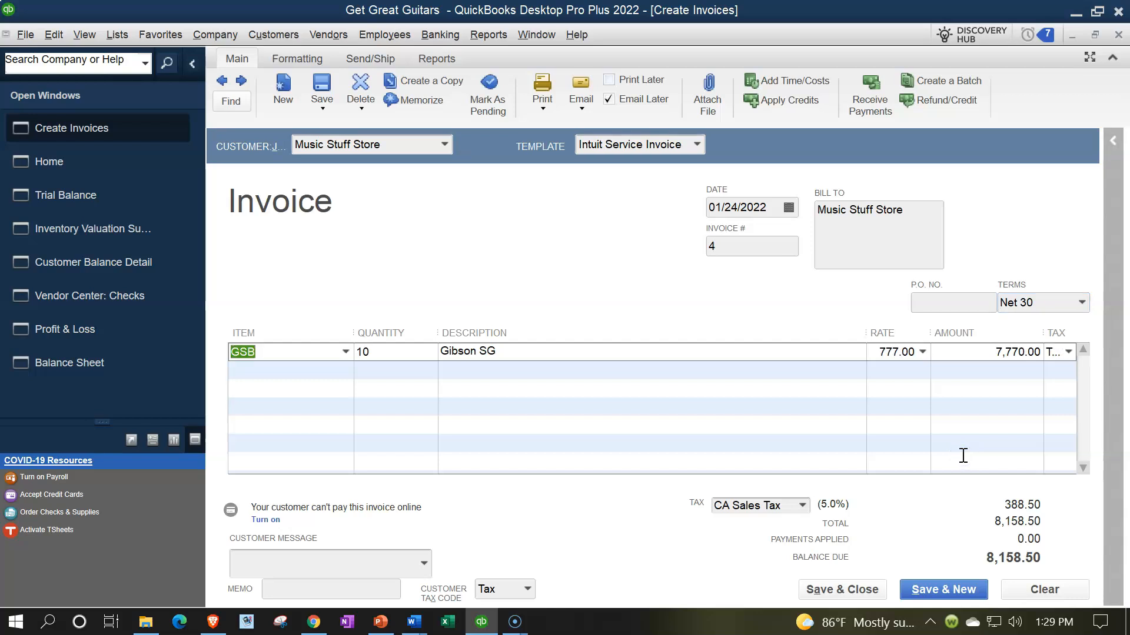
key("Tab")
key("Tab")
key("Tab")
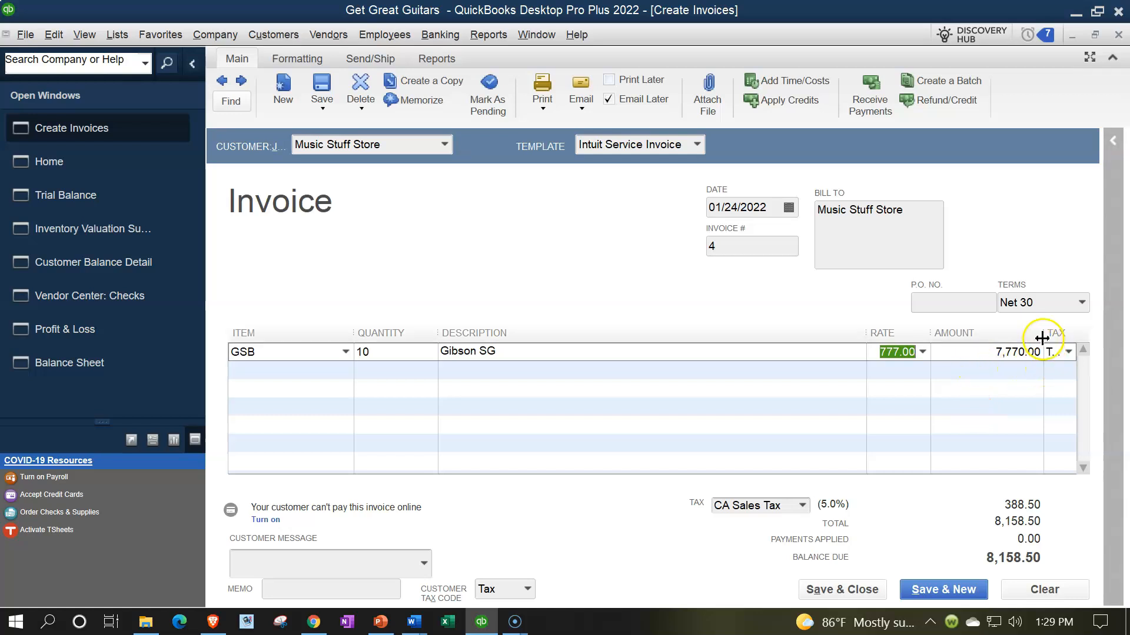
left_click_drag(1043, 334, 1019, 334)
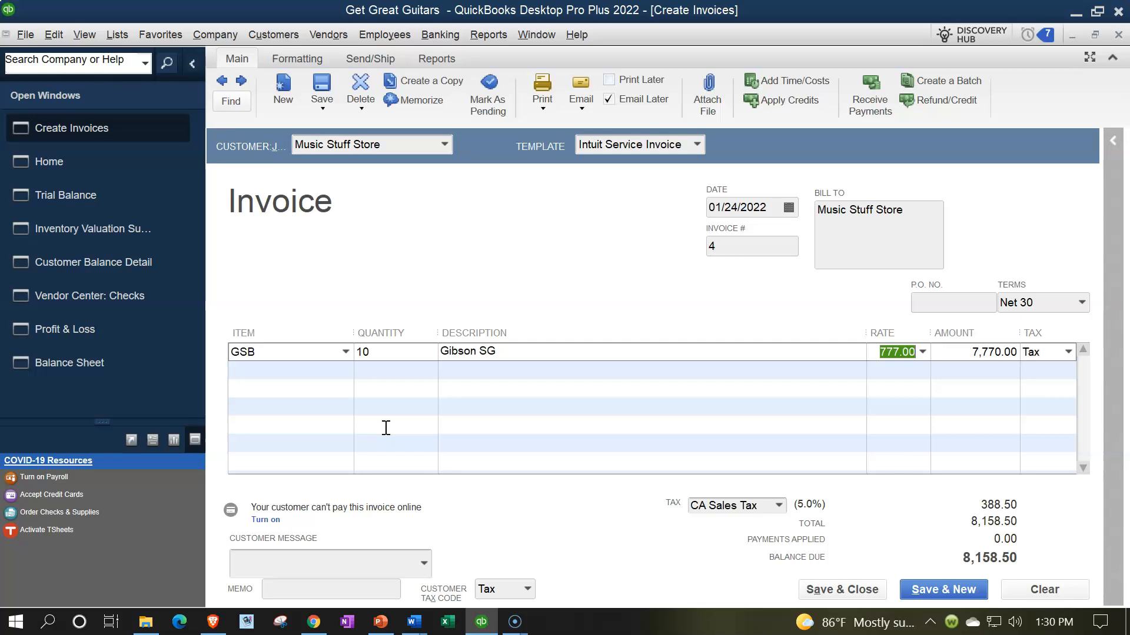
Step: Turn off Email Later, save and close the invoice, and make the changed terms permanent for Music Stuff Store
left_click(842, 593)
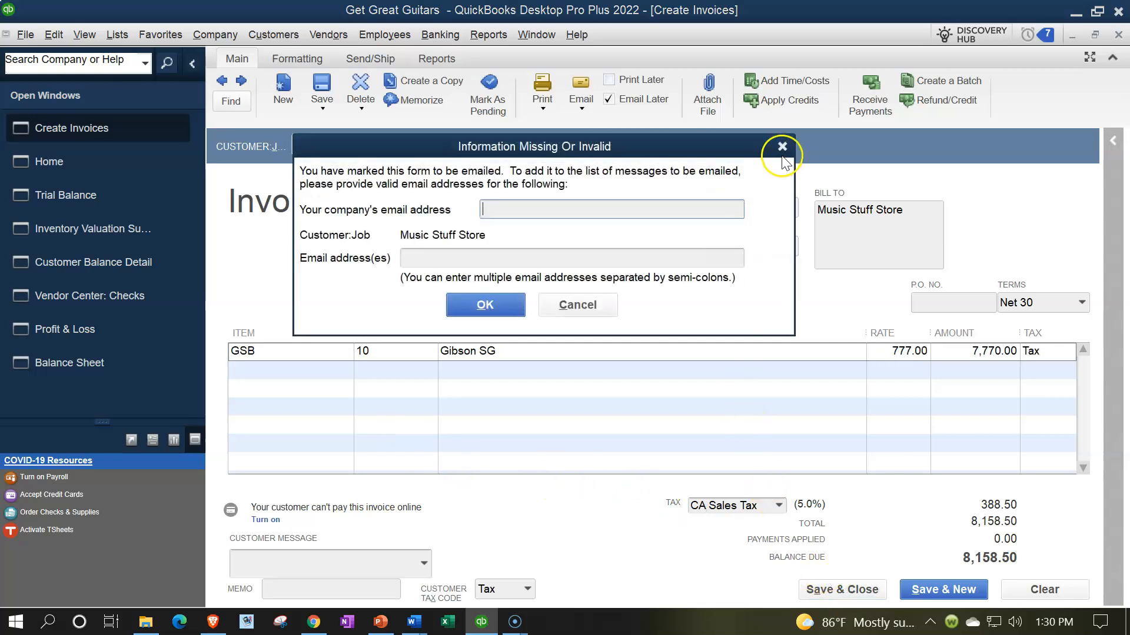
left_click(783, 149)
left_click(609, 100)
left_click(835, 589)
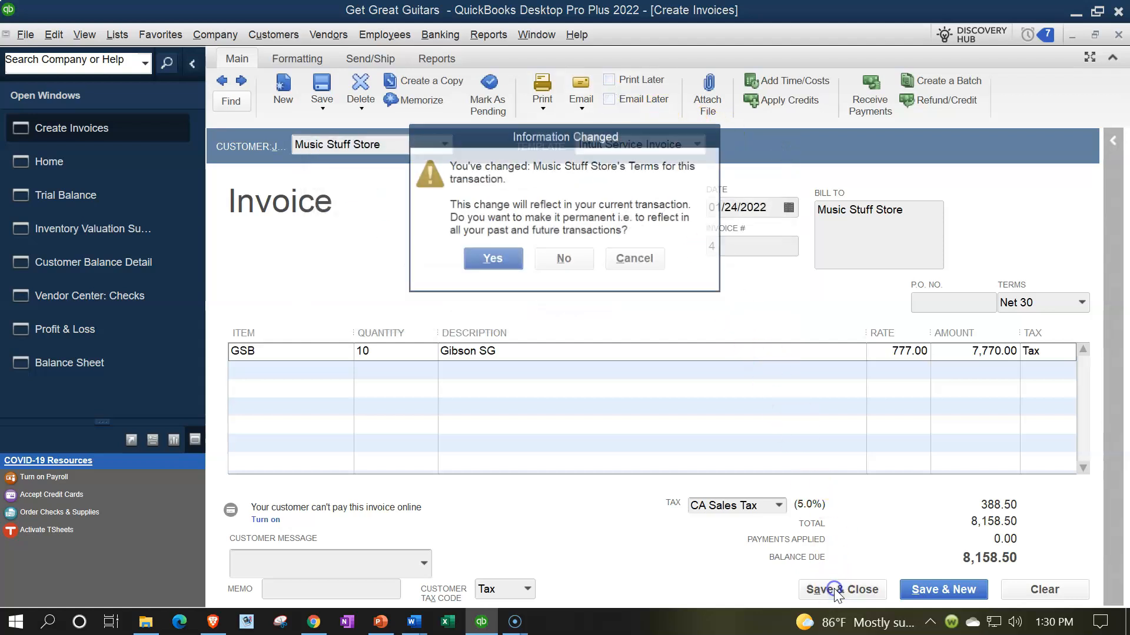
left_click(488, 262)
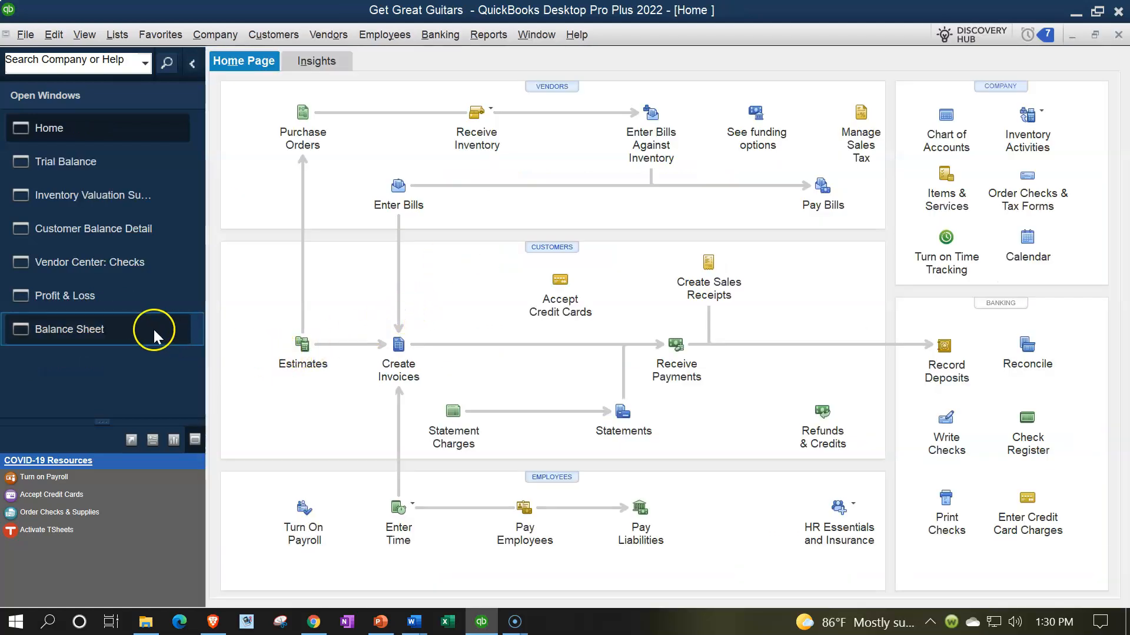
Step: Review the Accounts Receivable transactions from the Trial Balance, inspect Music Stuff Store's invoice, and return to the Trial Balance
left_click(53, 161)
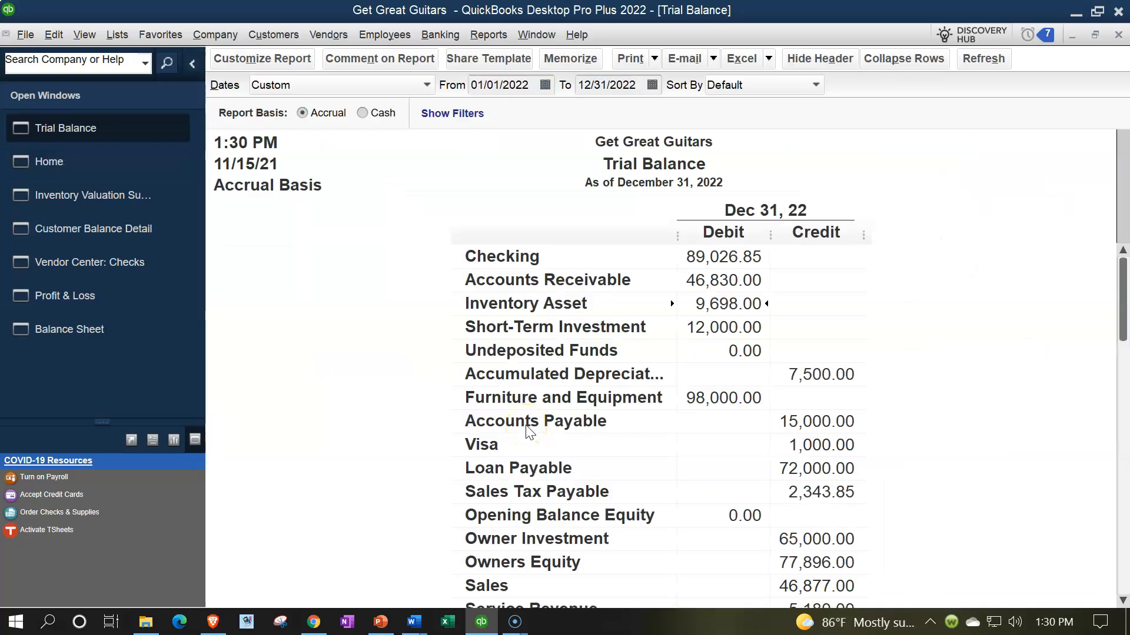
double_click(709, 276)
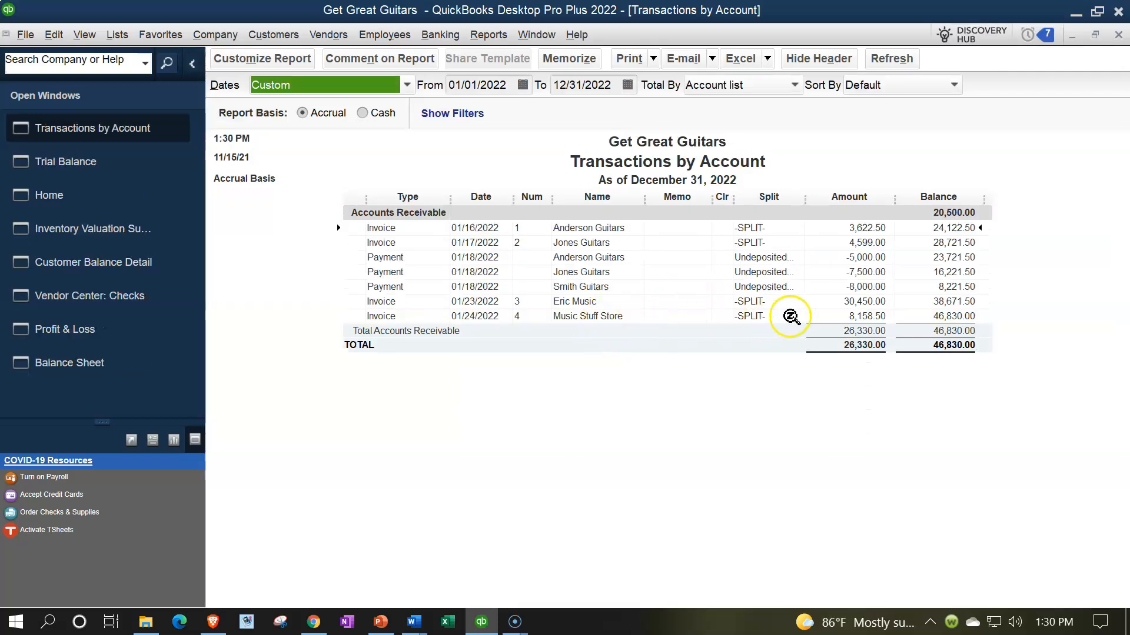
left_click(850, 316)
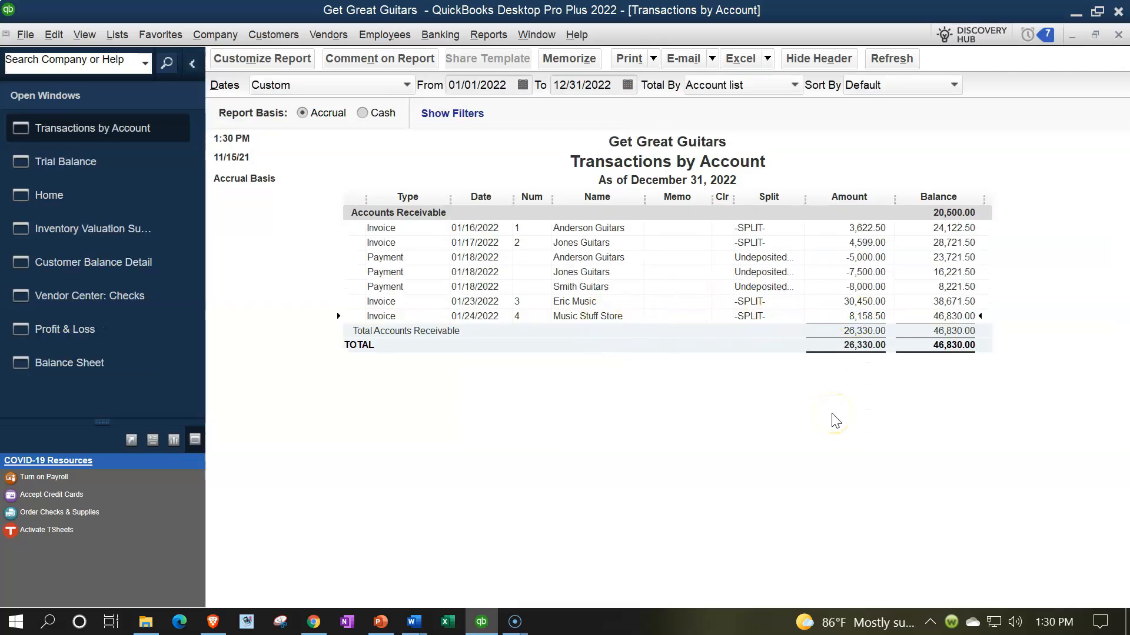
double_click(858, 317)
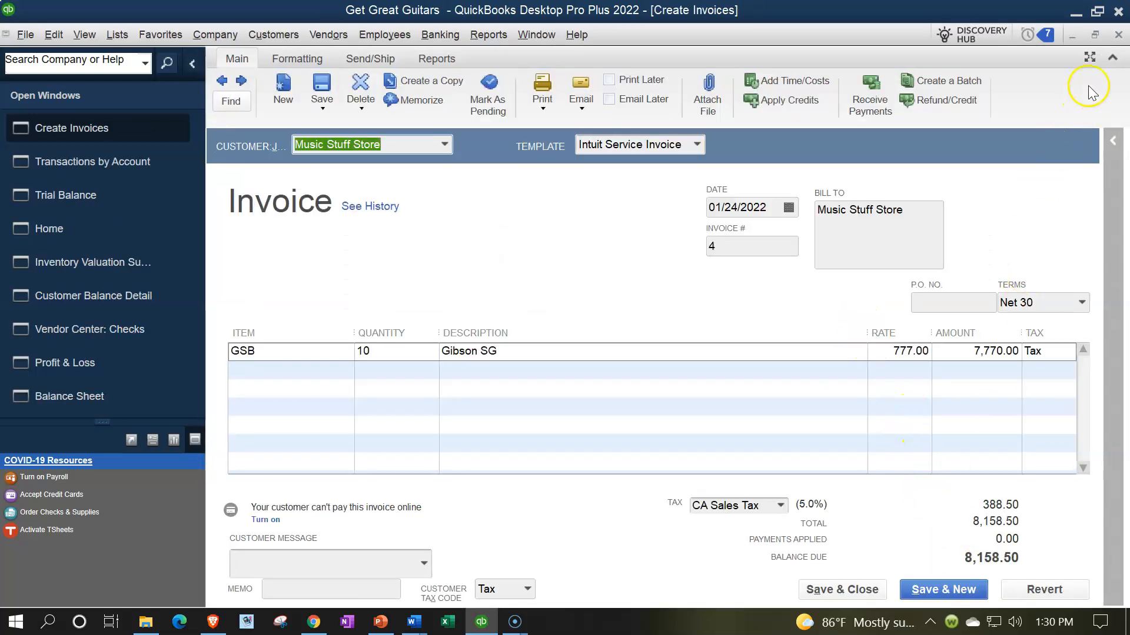
left_click(1117, 35)
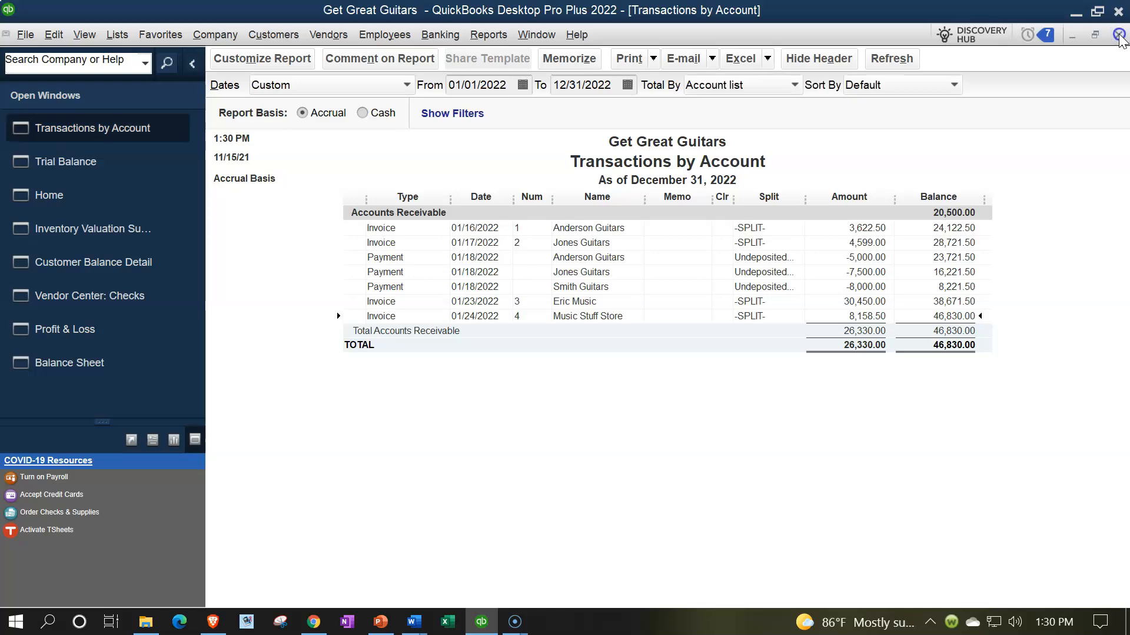
left_click(1117, 35)
Step: Review the Sales transactions on the Trial Balance and the invoice behind Music Stuff Store's Gibson SG sale, closing both windows
scroll(971, 312, "down", 1)
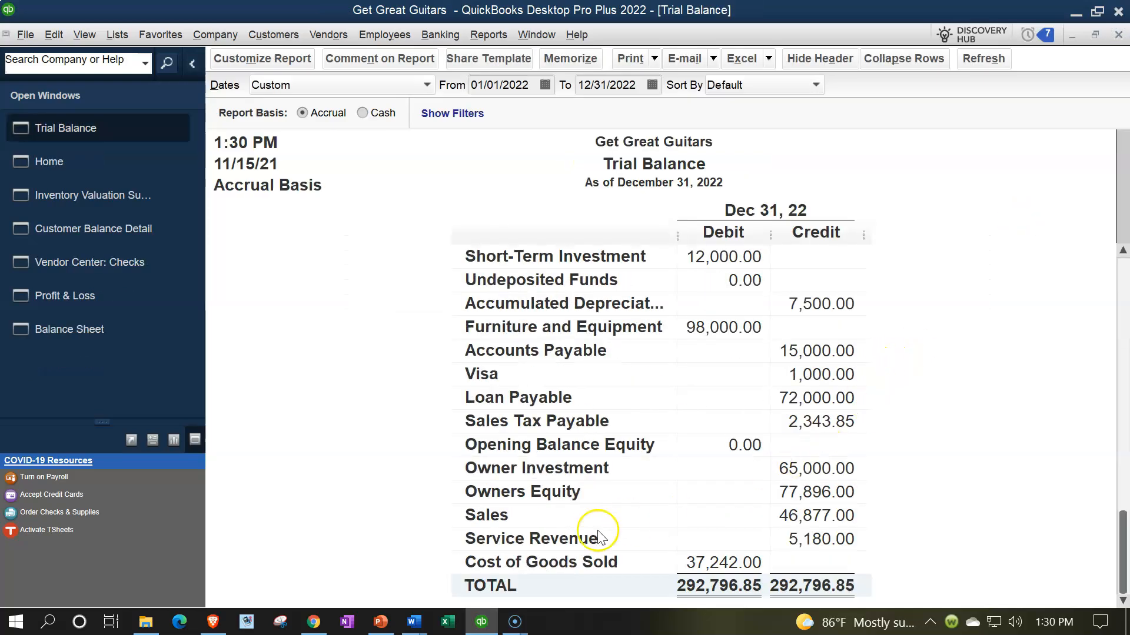
double_click(800, 518)
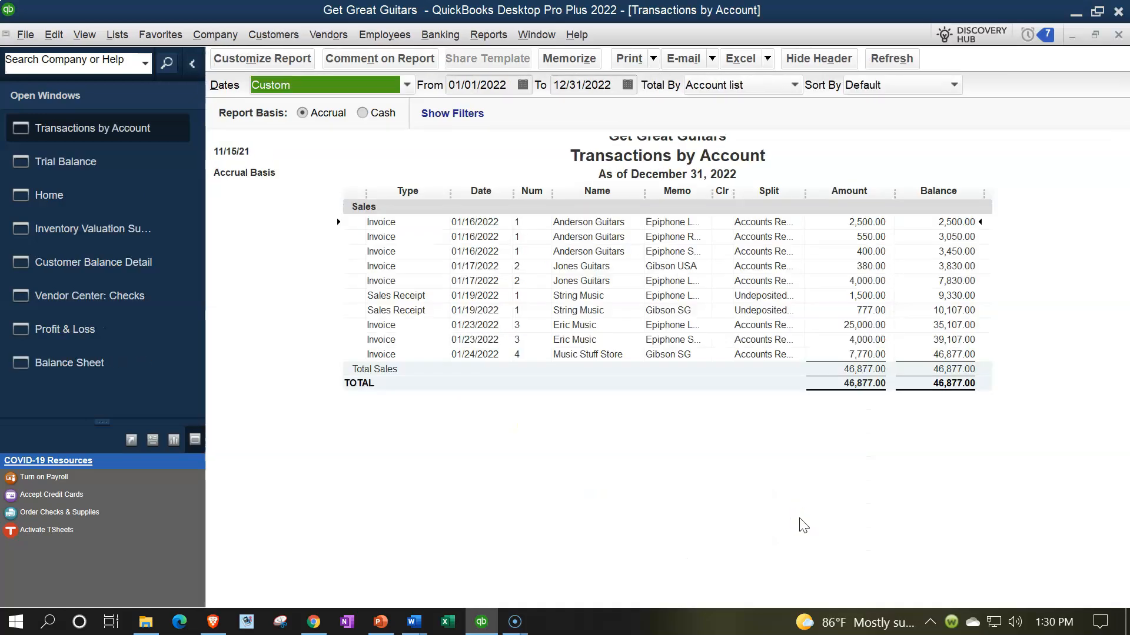
left_click(882, 363)
double_click(883, 363)
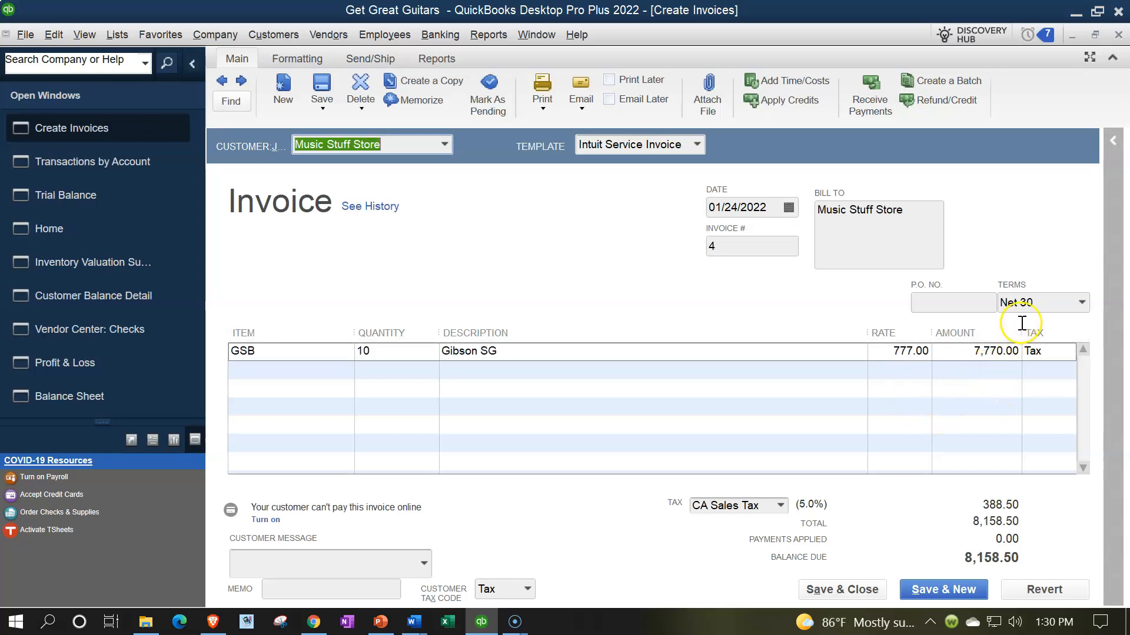
left_click(1118, 37)
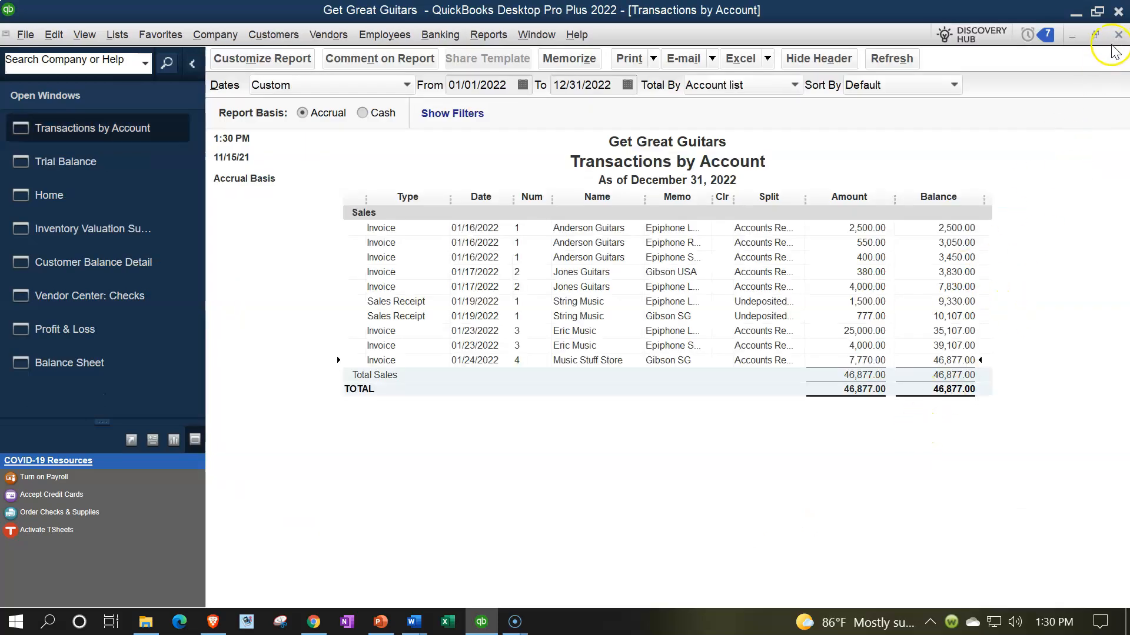
left_click(1118, 35)
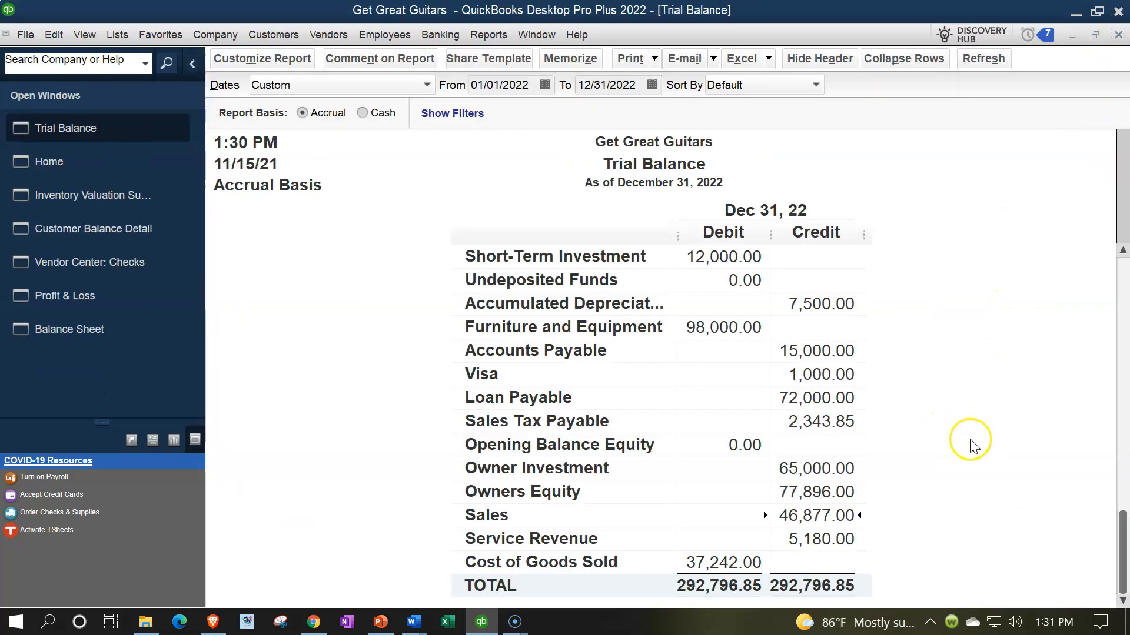
Step: Review the Sales Tax Payable transactions behind the Trial Balance amount and close the transaction report
double_click(827, 423)
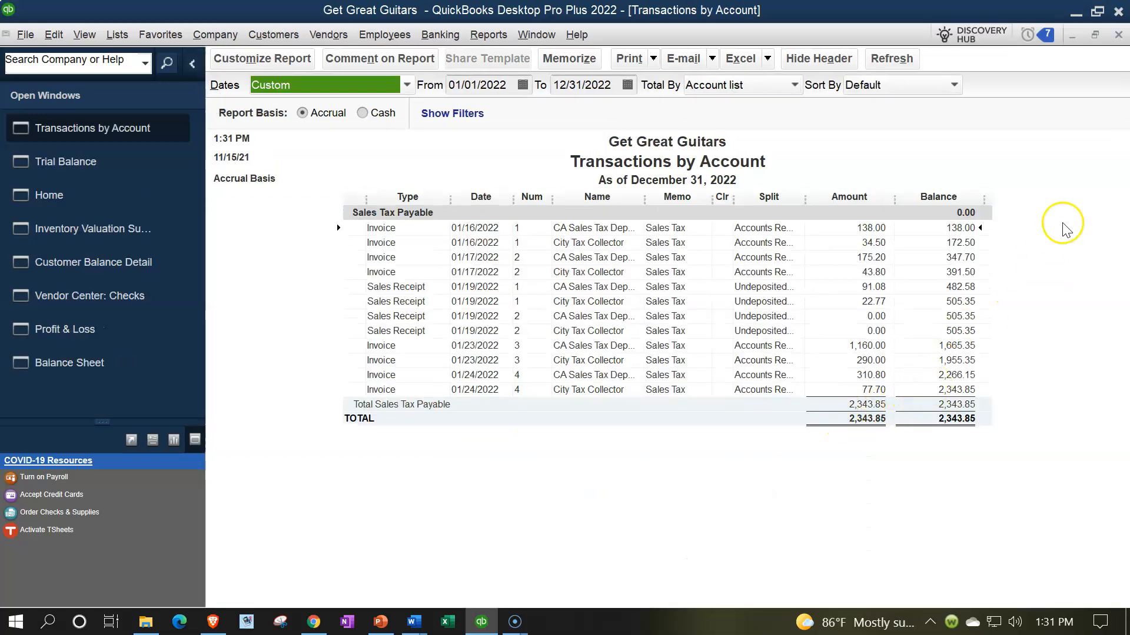
left_click(1117, 35)
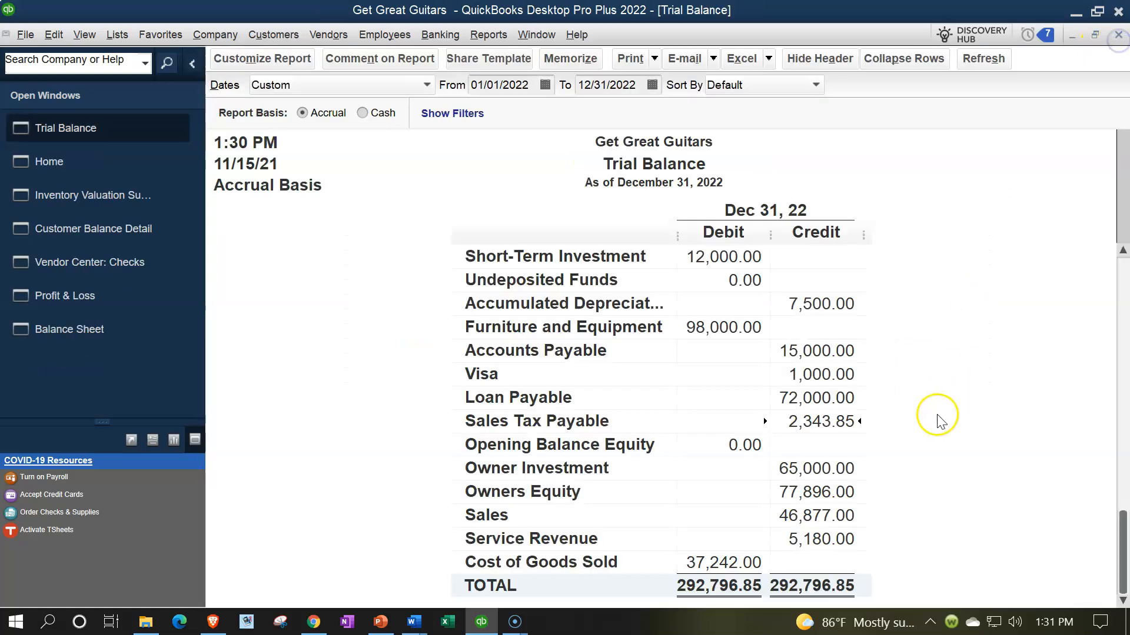
Step: Review the Inventory Asset transactions from the Trial Balance and the invoice behind Music Stuff Store's Gibson SG entry, closing both windows
scroll(929, 448, "up", 3)
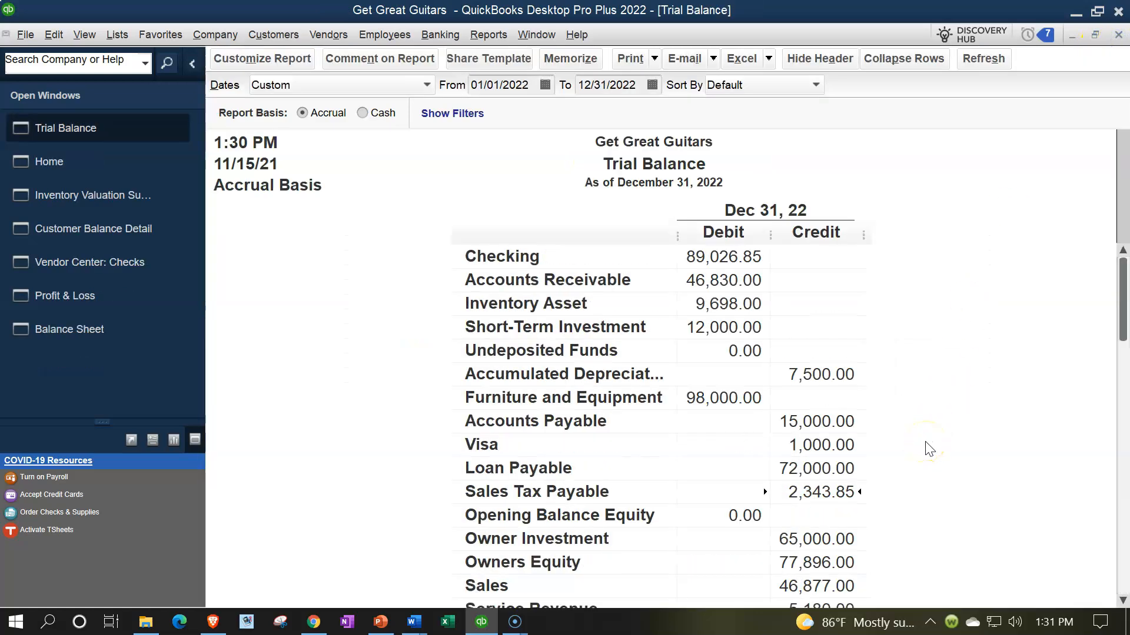
double_click(735, 304)
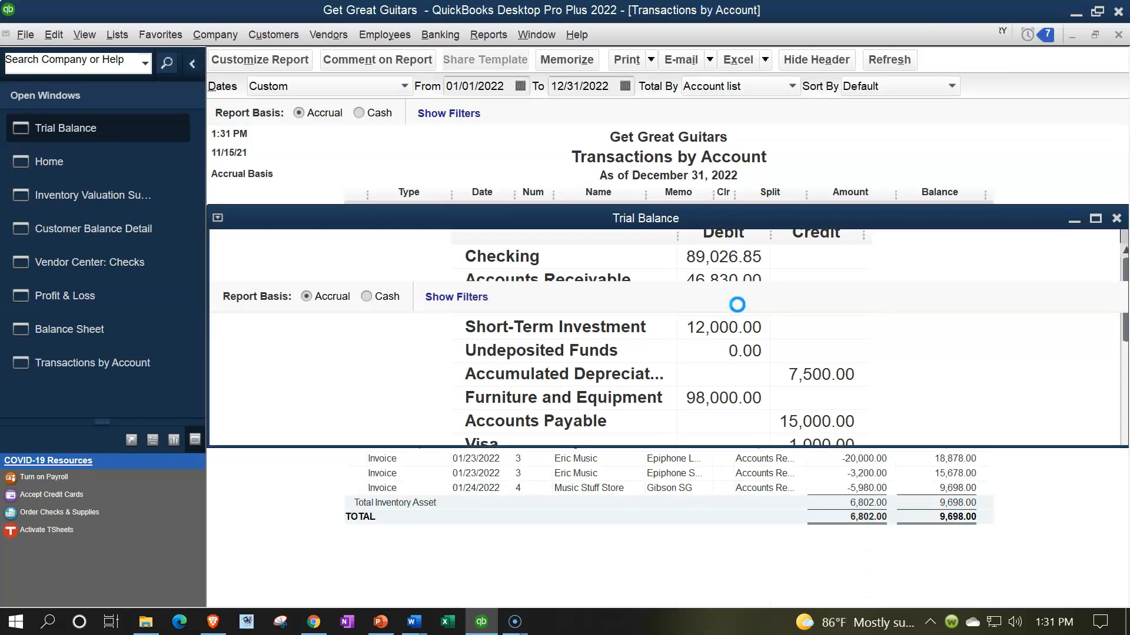
left_click(834, 494)
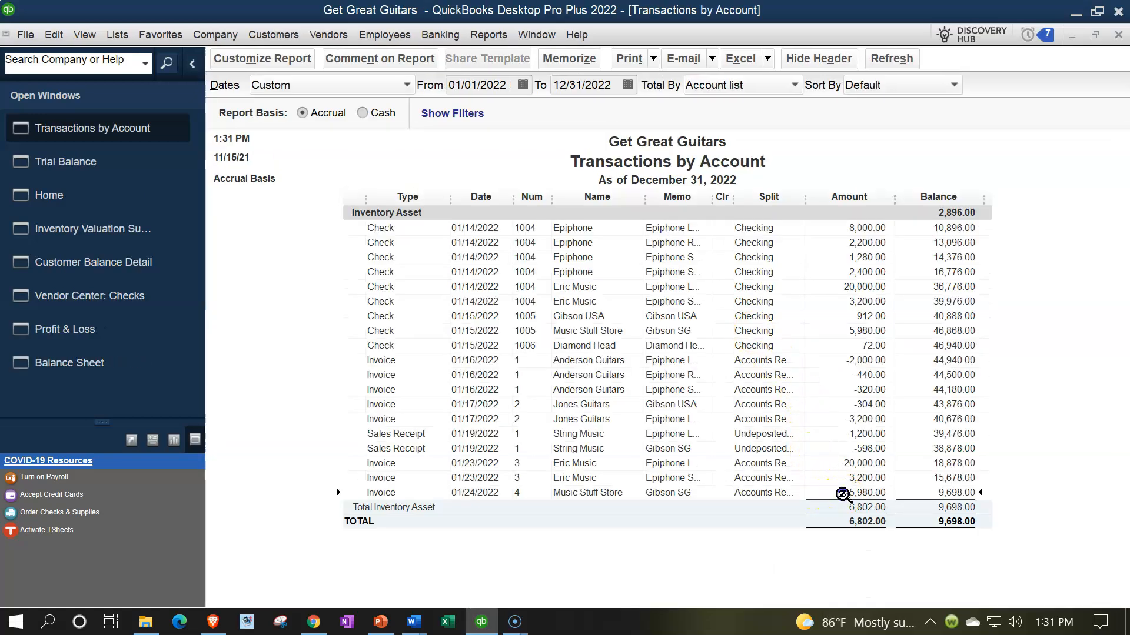
double_click(873, 497)
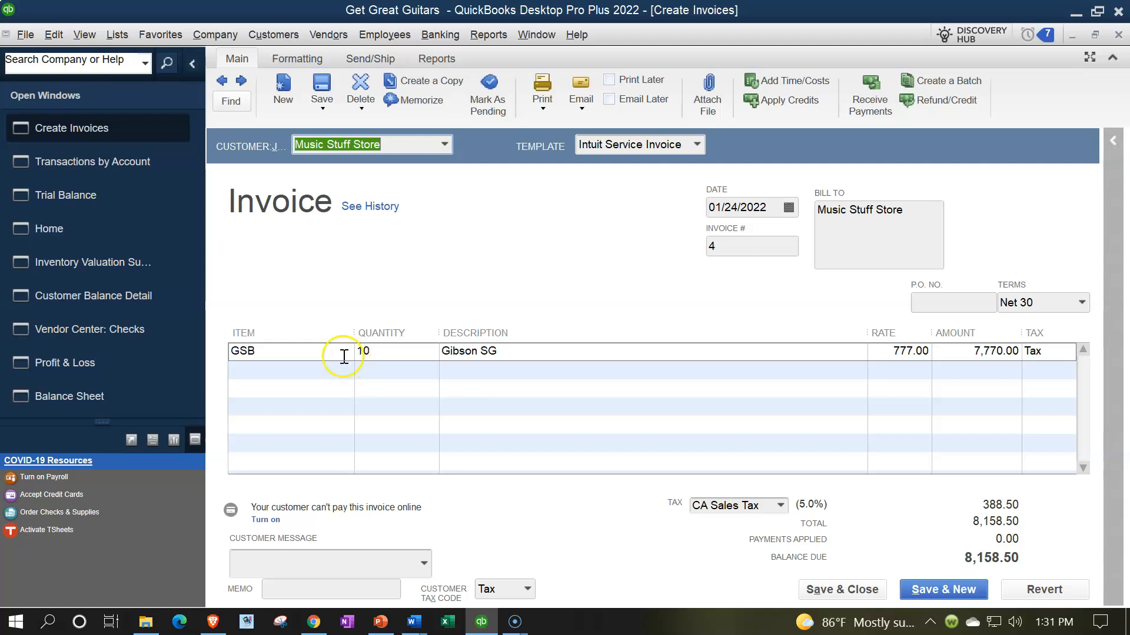
left_click(1117, 36)
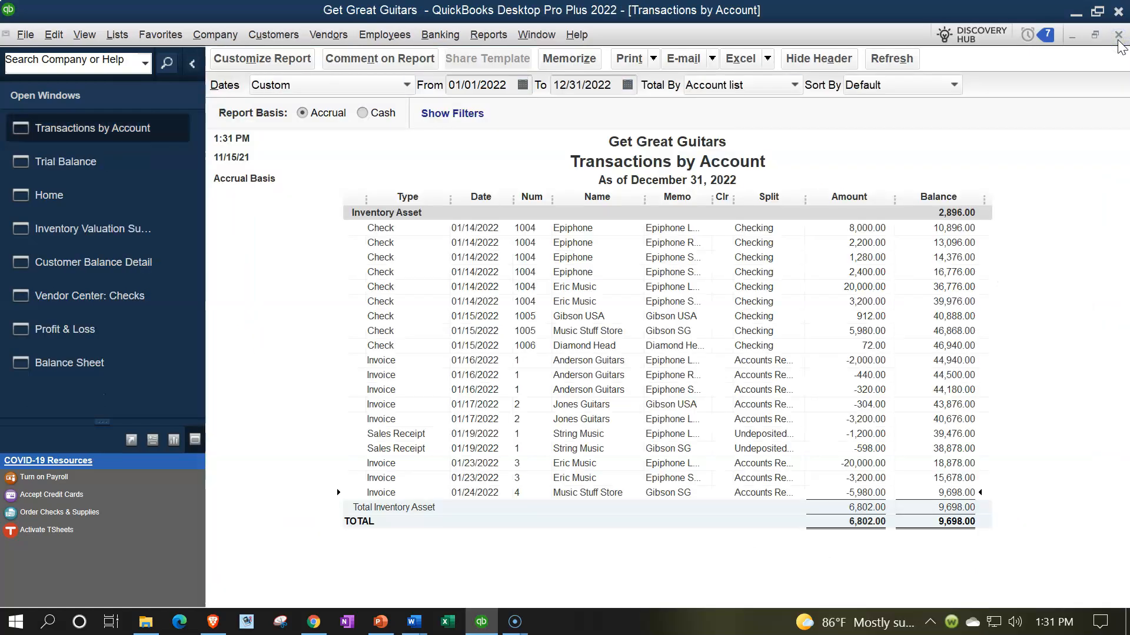
left_click(1118, 37)
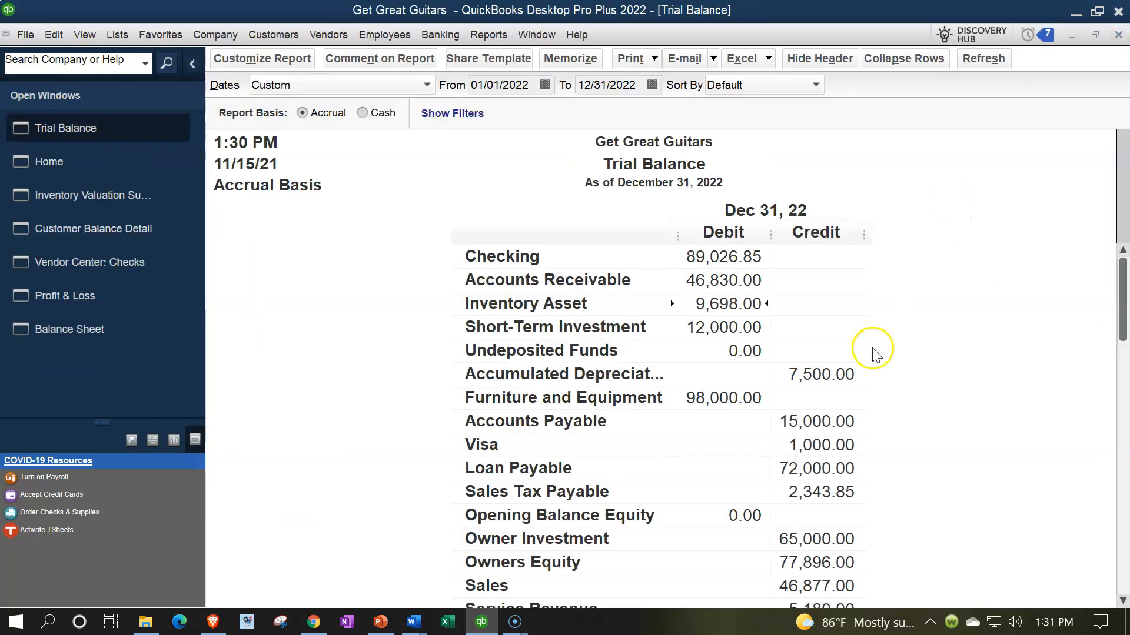
Step: Review the Cost of Goods Sold transactions from the Trial Balance and close the transaction report
scroll(876, 357, "down", 3)
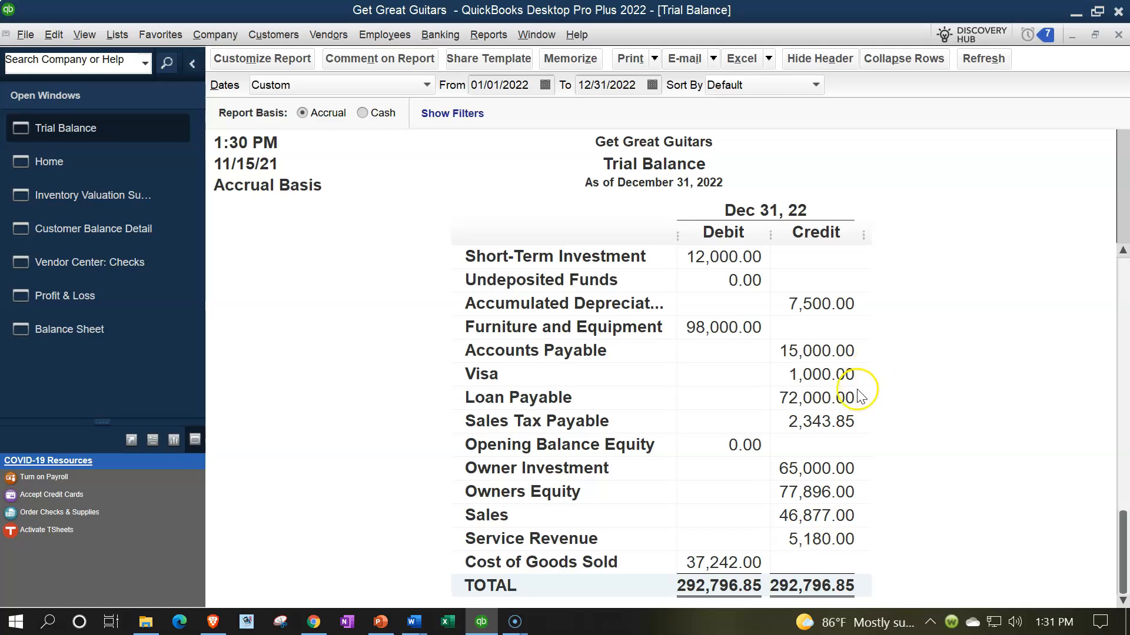
double_click(722, 564)
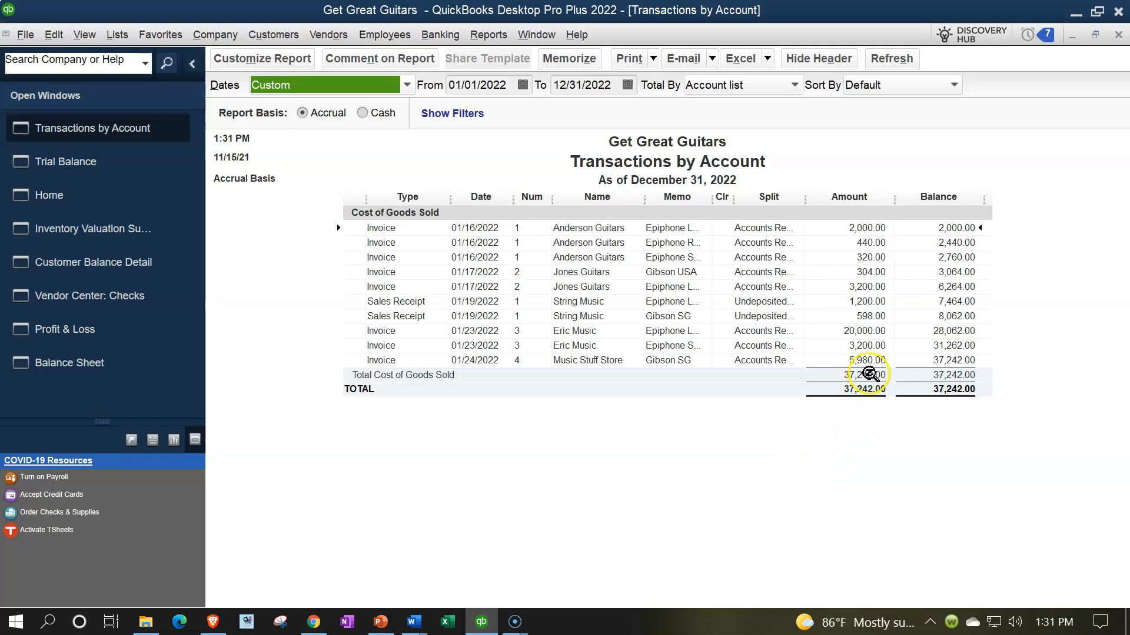
left_click(1118, 35)
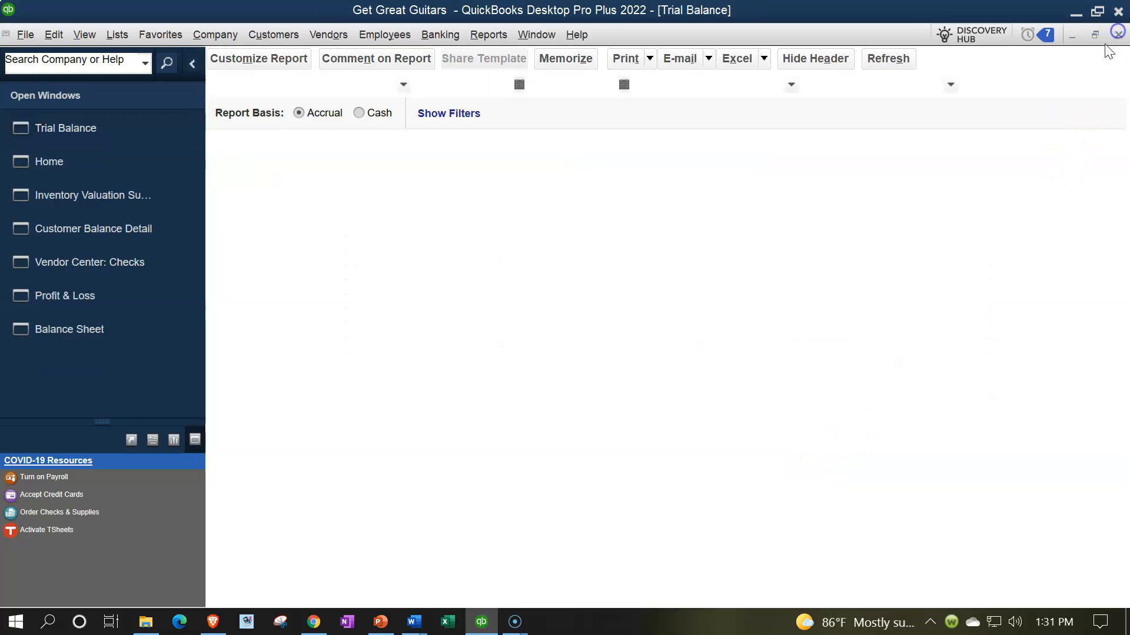
Step: Compare the Trial Balance's Accounts Receivable amount with the Customer Balance Detail report, and return to the Trial Balance
scroll(912, 347, "up", 1)
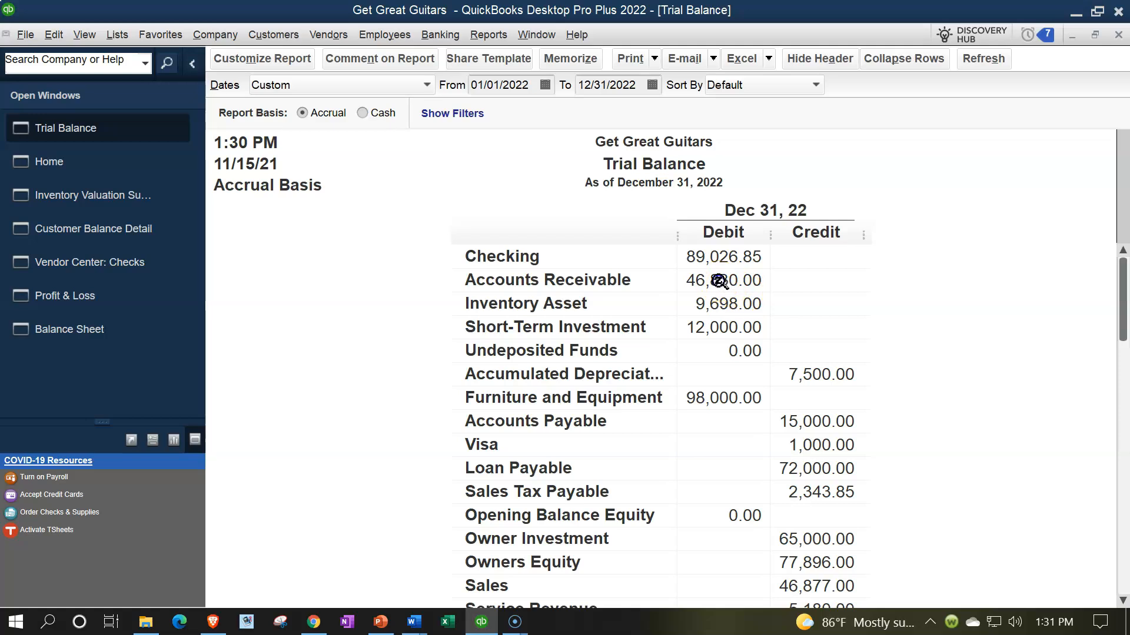
left_click(161, 266)
left_click(86, 228)
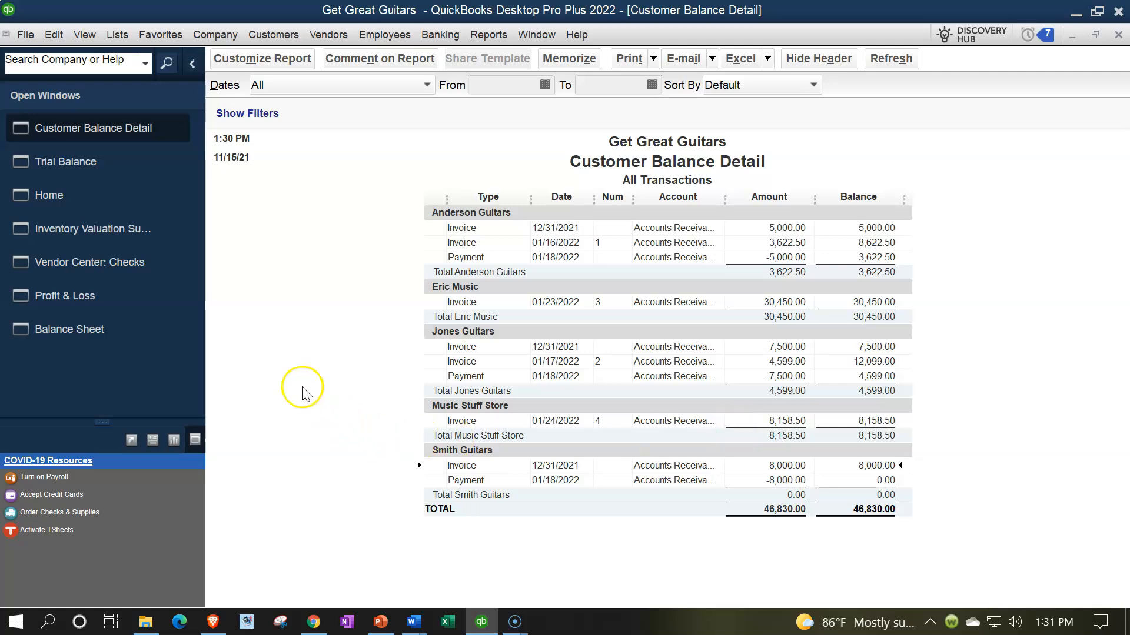
left_click(108, 169)
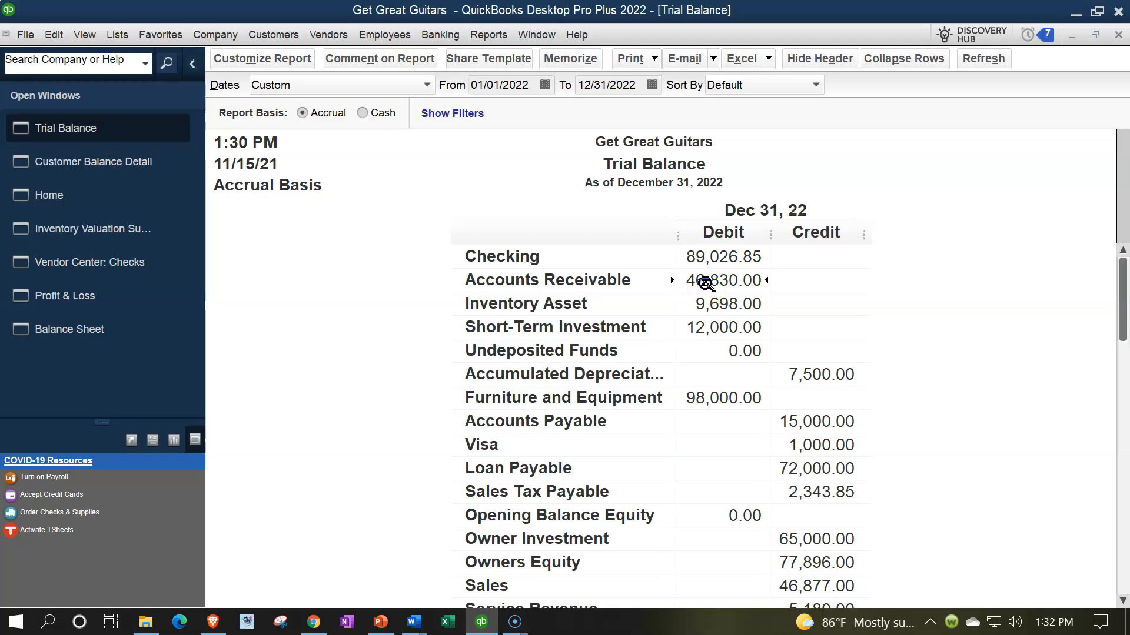
Step: Compare the Inventory Asset balance with the Inventory Valuation Summary, check the Gibson SG quantity on hand, and return to the Trial Balance
left_click(704, 303)
left_click(686, 356)
left_click(241, 406)
left_click(106, 232)
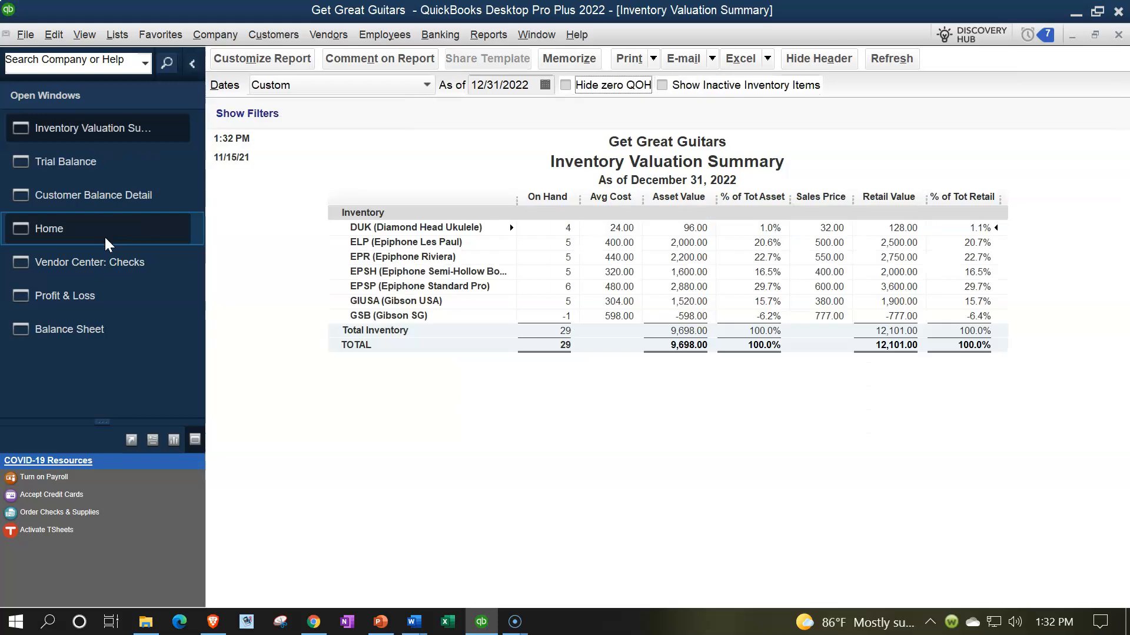
left_click(329, 232)
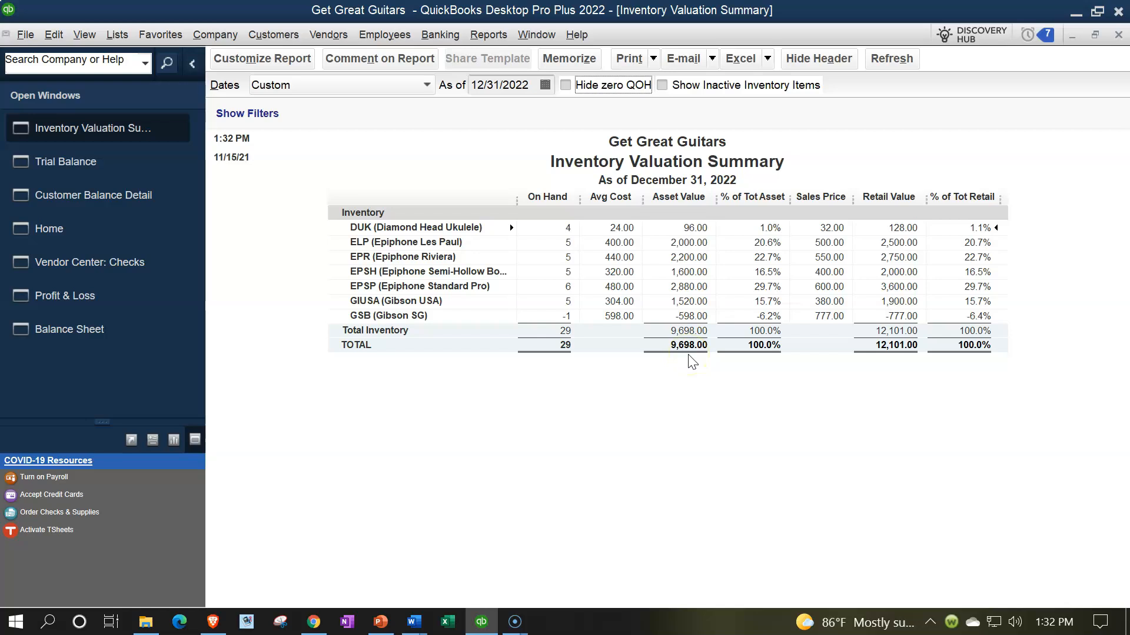
left_click(551, 313)
left_click(93, 165)
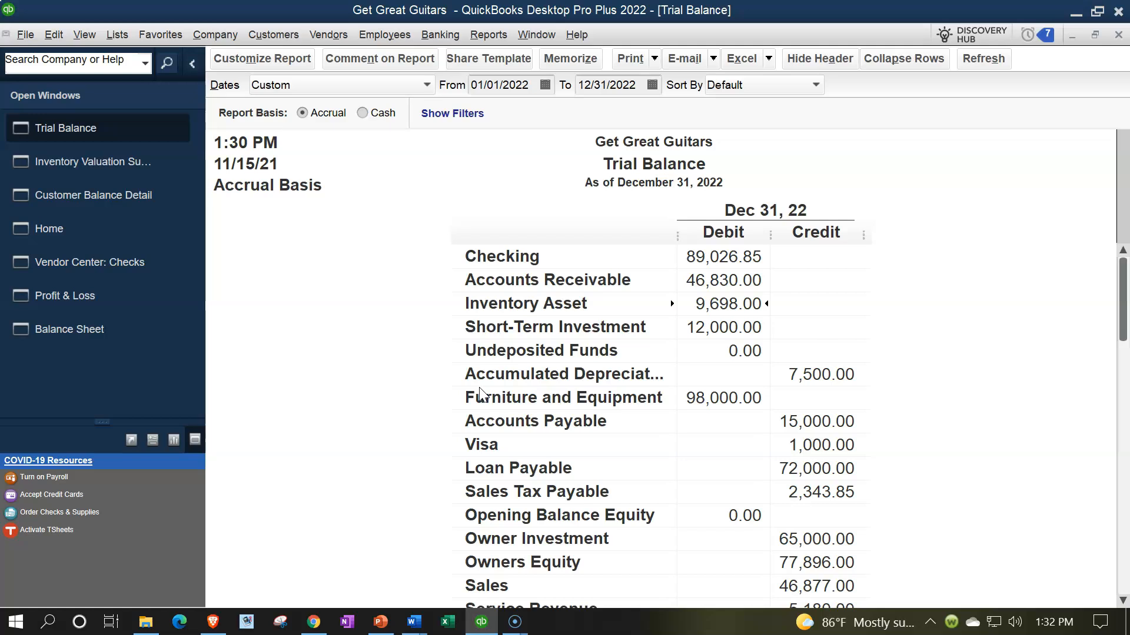
Step: Review the transactions behind Sales and Cost of Goods Sold on the Profit & Loss report, closing each detail report
left_click(47, 306)
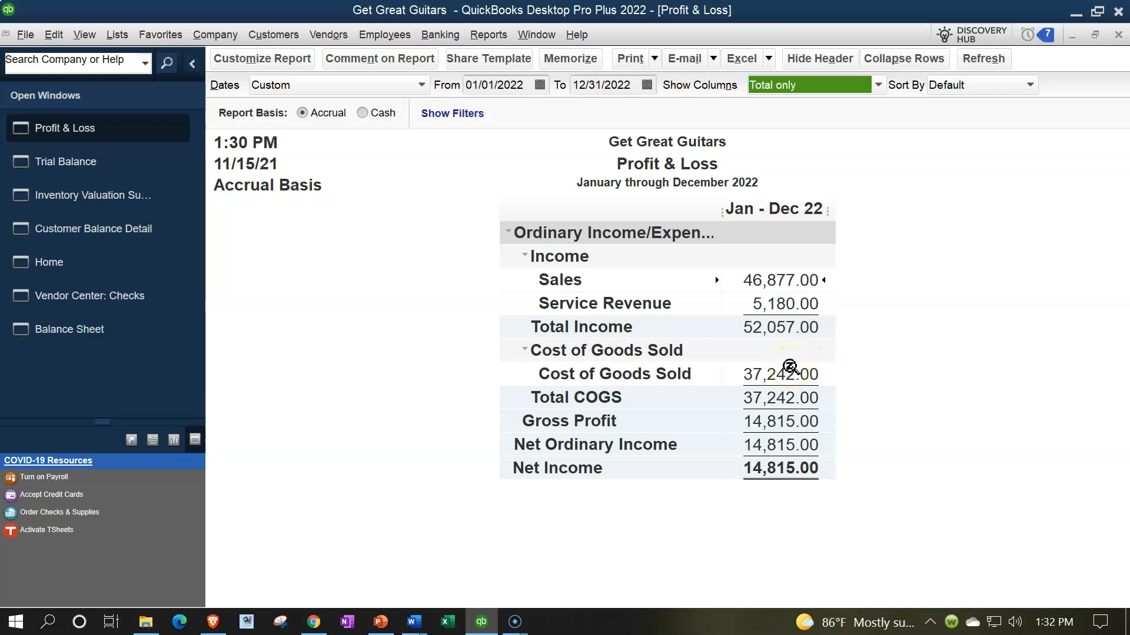
double_click(776, 281)
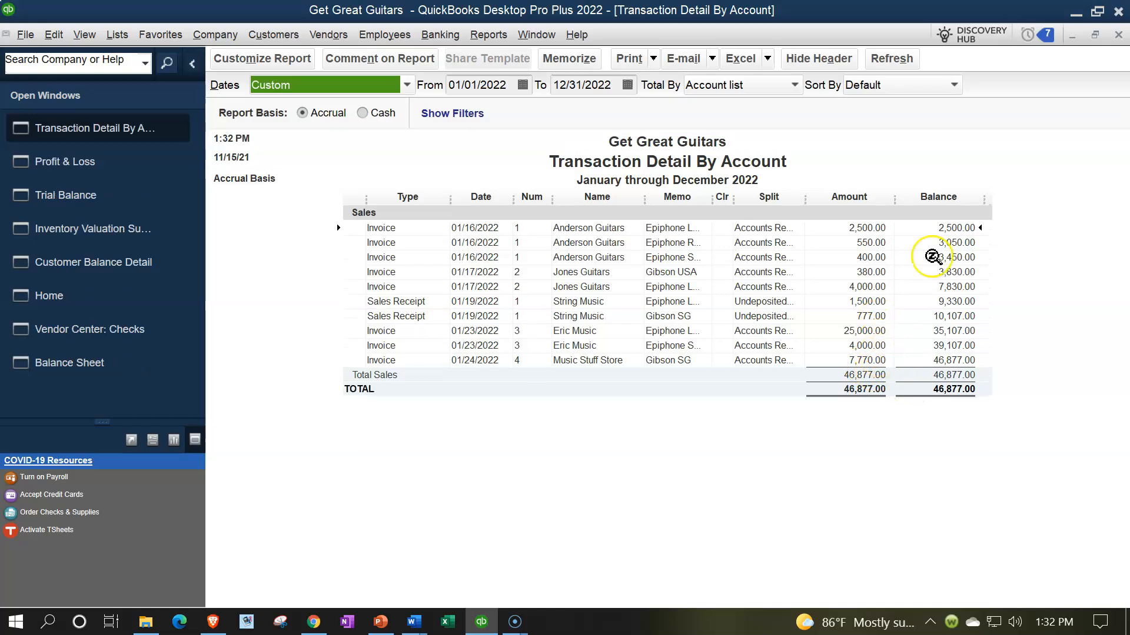
left_click(1120, 35)
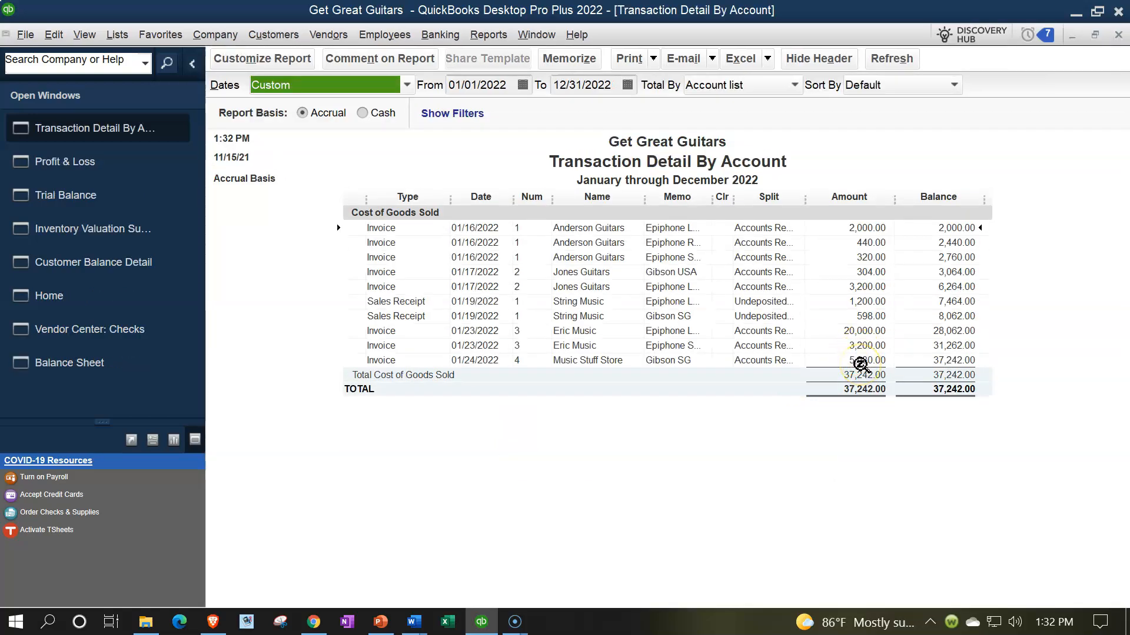
left_click(1119, 35)
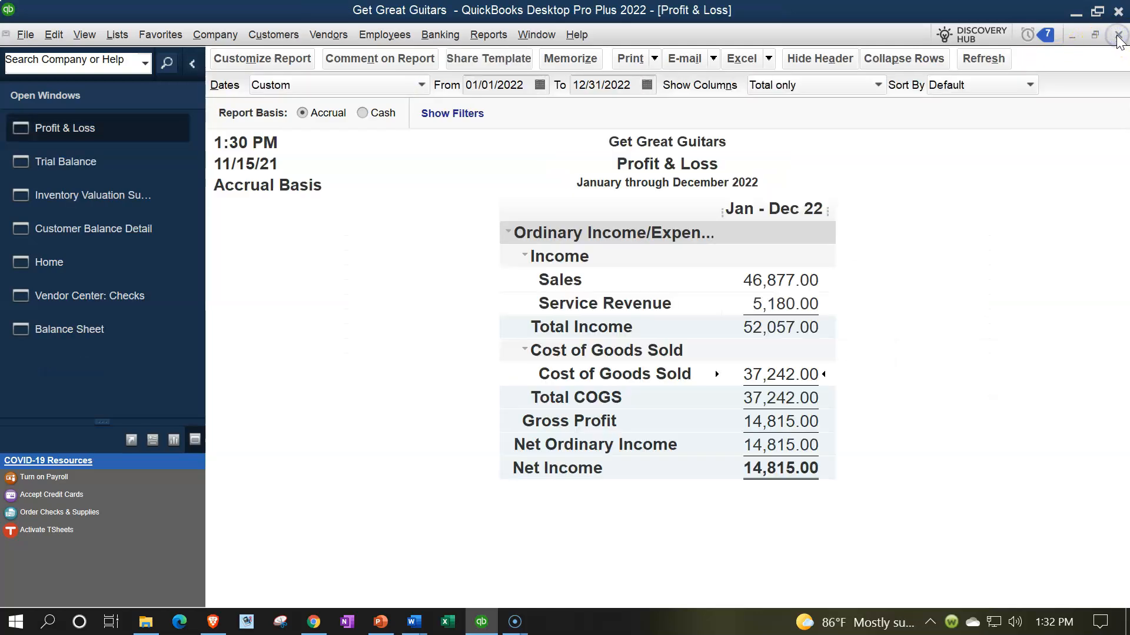
Step: Return to the Trial Balance and go through its accounts from Checking down to Cost of Goods Sold
left_click(112, 160)
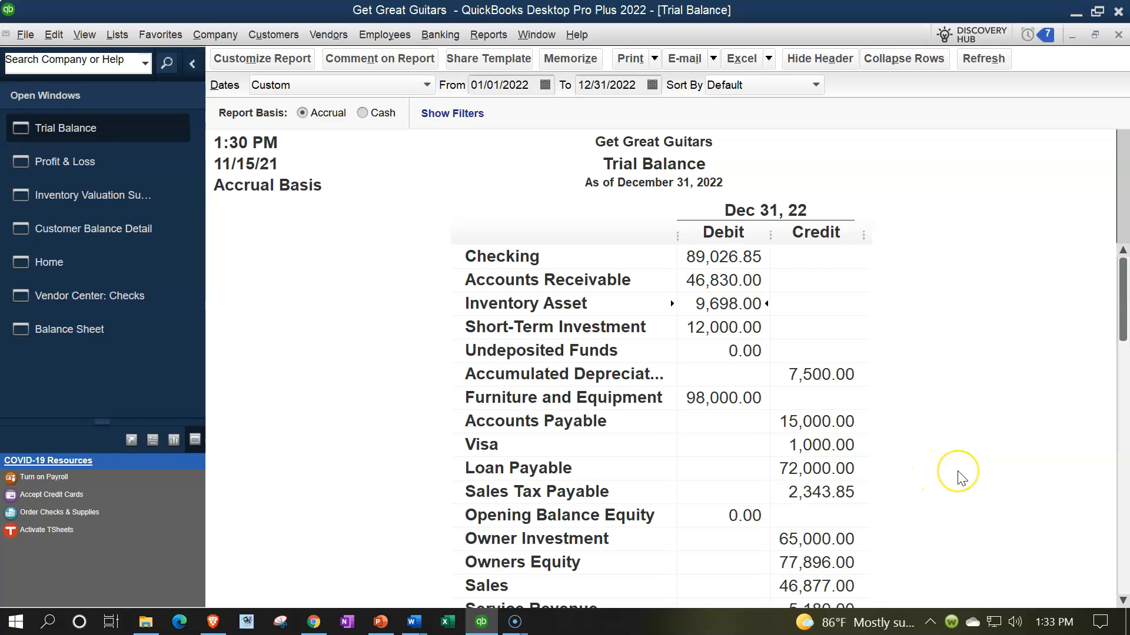
left_click(729, 265)
key("Down")
key("Down")
key("Down")
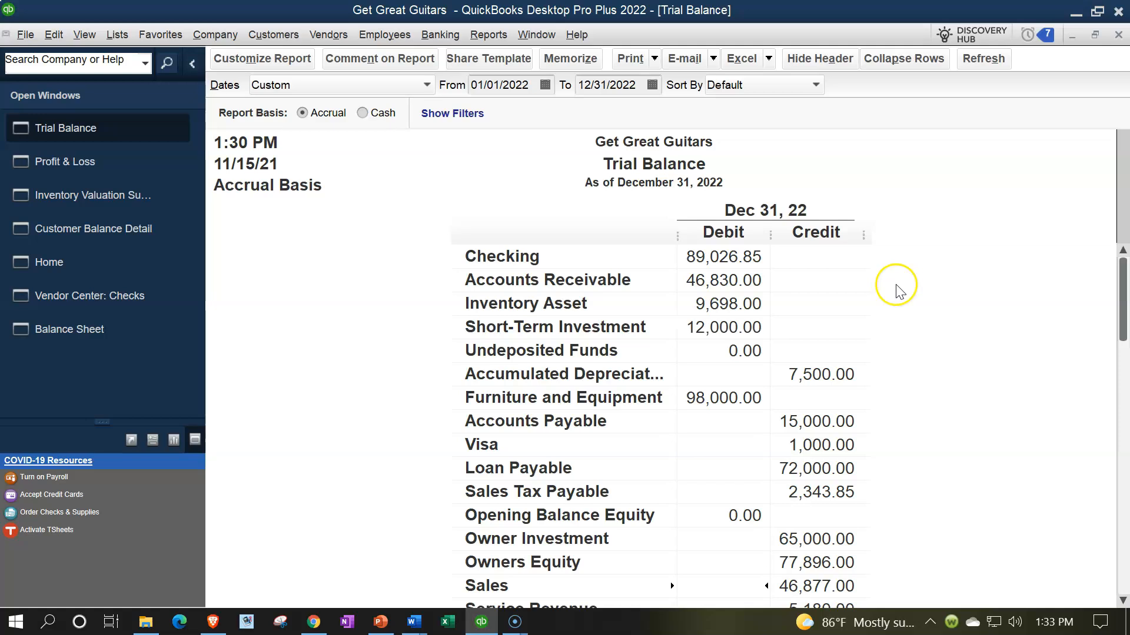
key("Down")
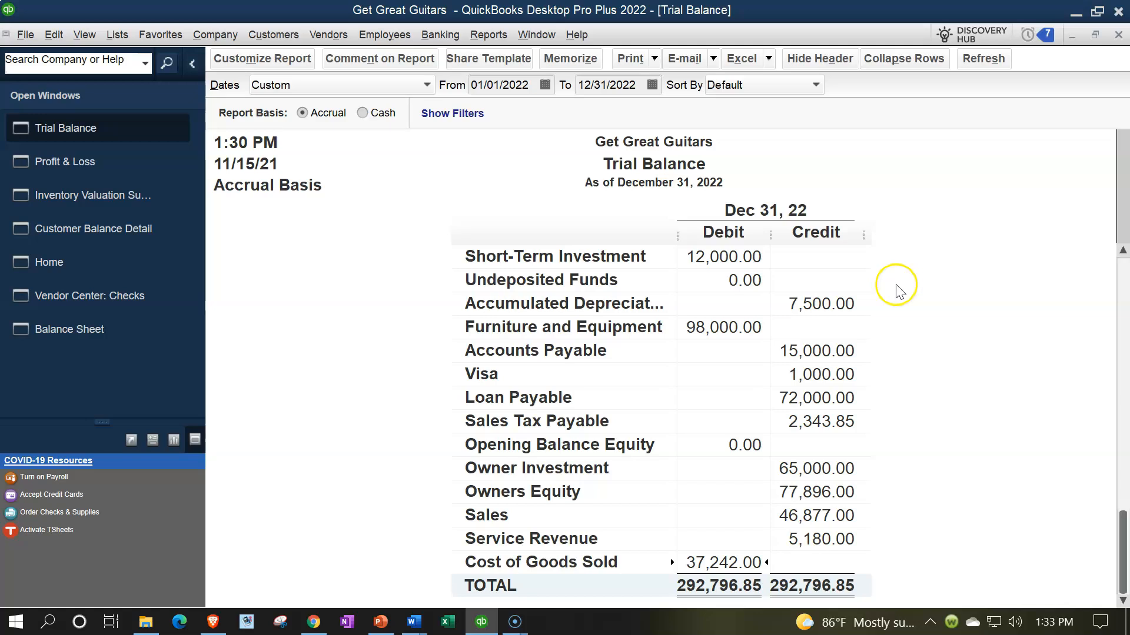